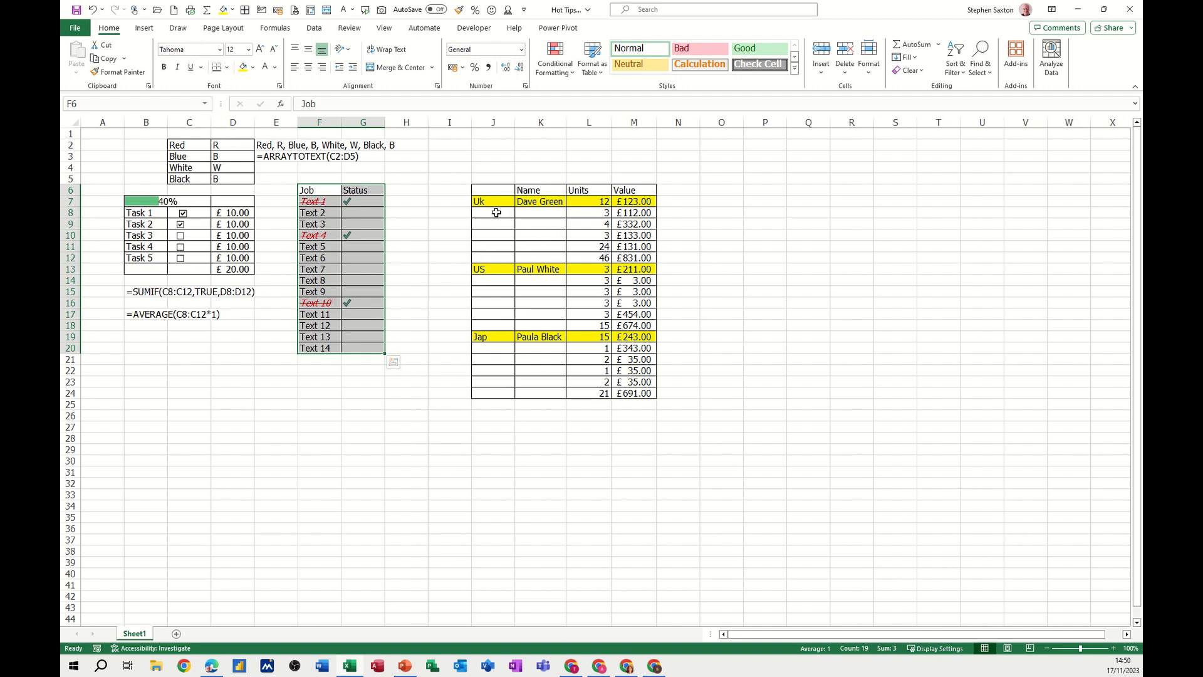
click(497, 213)
click(500, 203)
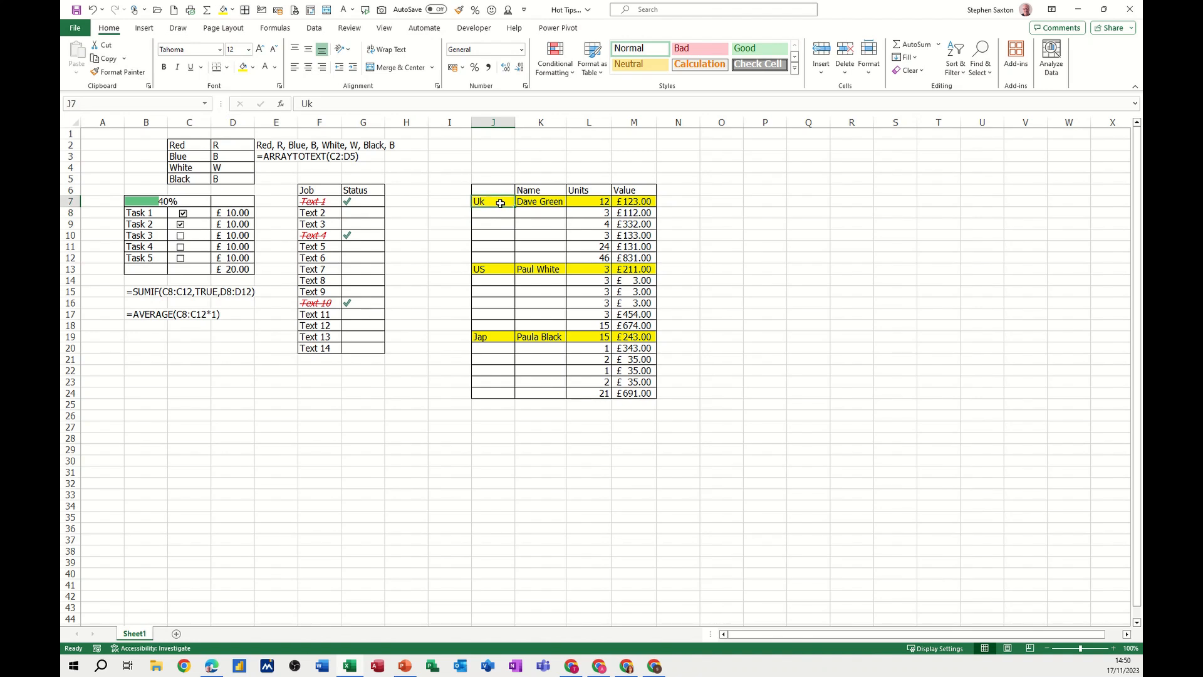
mouse_move(514, 207)
mouse_down()
mouse_move(503, 252)
mouse_move(514, 230)
mouse_up()
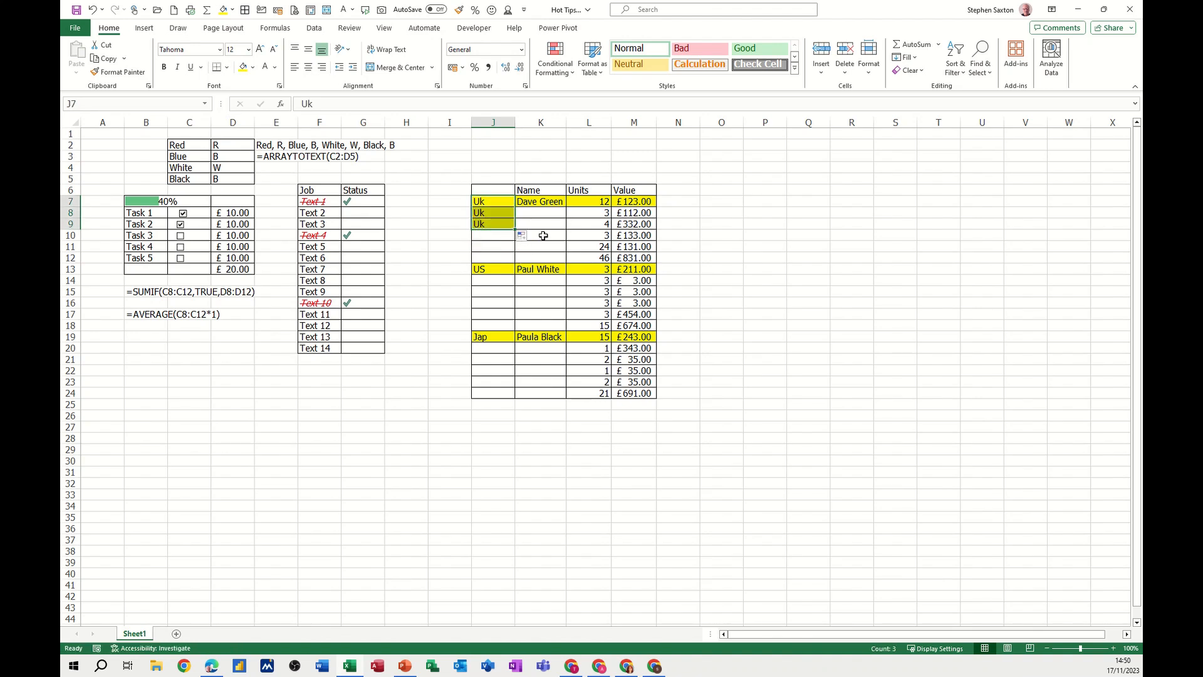
key(ctrl+z)
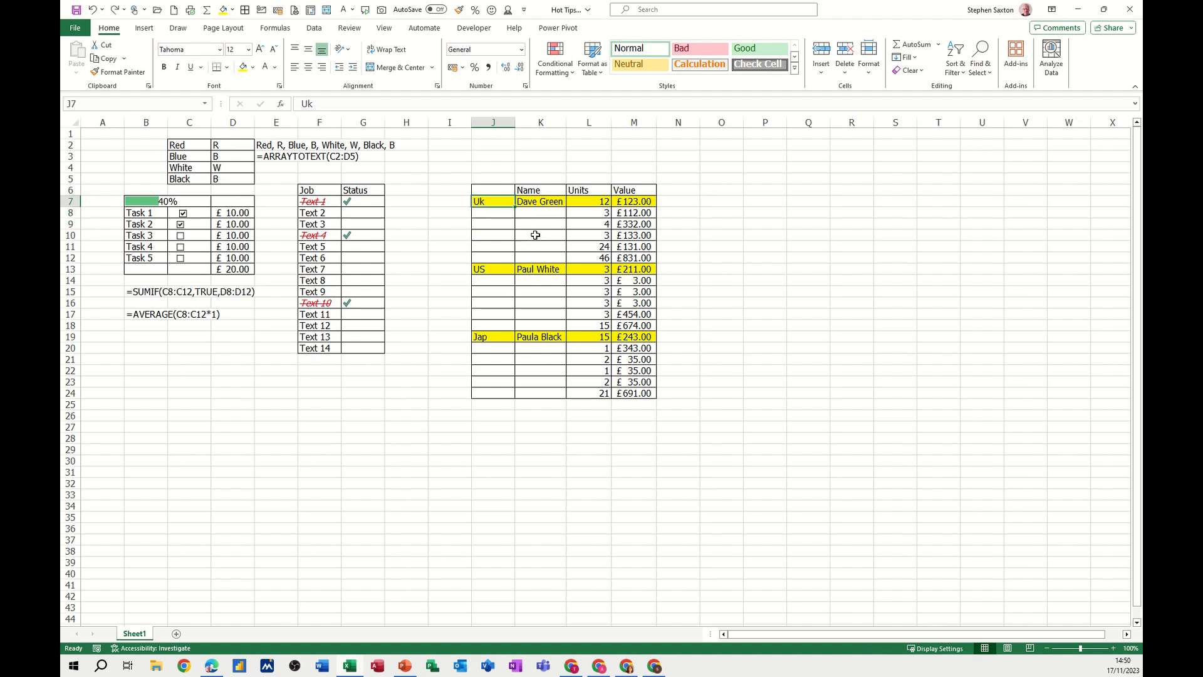
click(546, 206)
drag(565, 206, 556, 224)
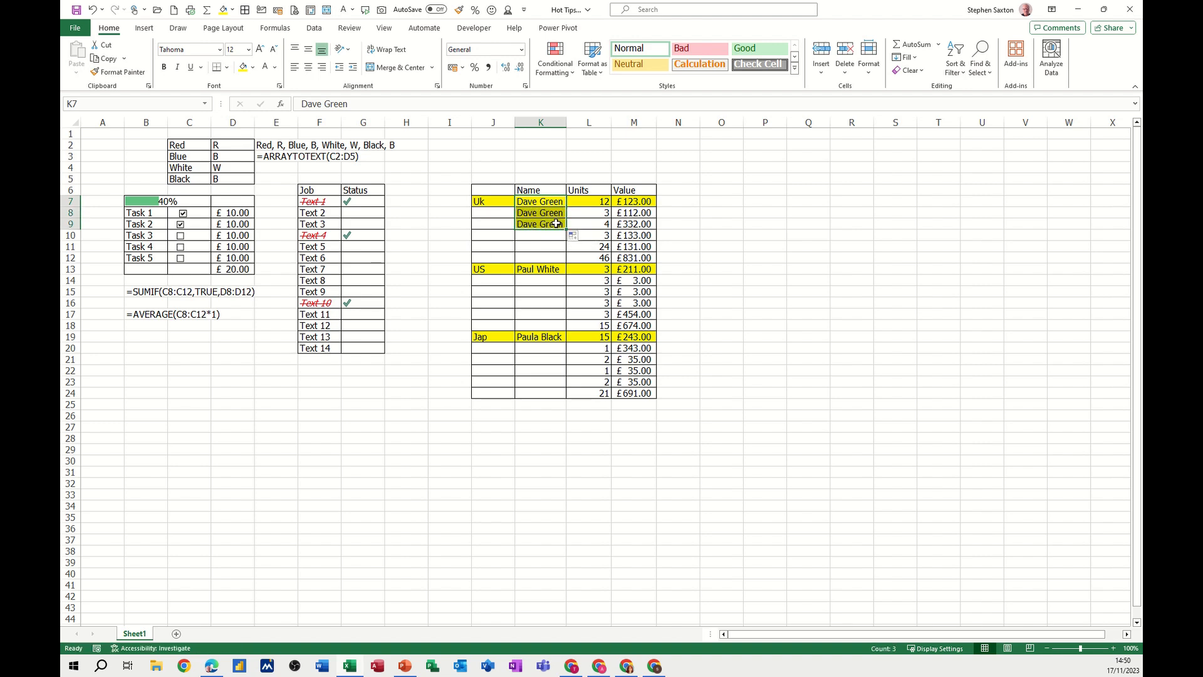
key(ctrl+z)
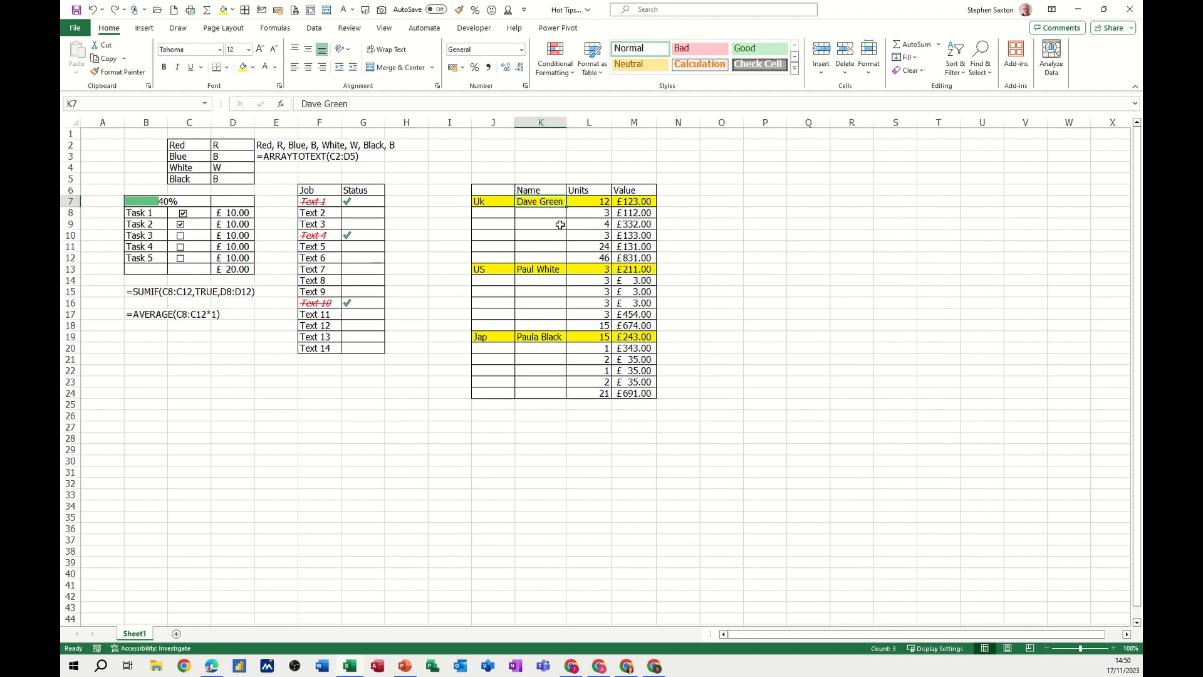
- Select only the blank cells within the range J7:M24 using Go To Special
drag(483, 202, 641, 390)
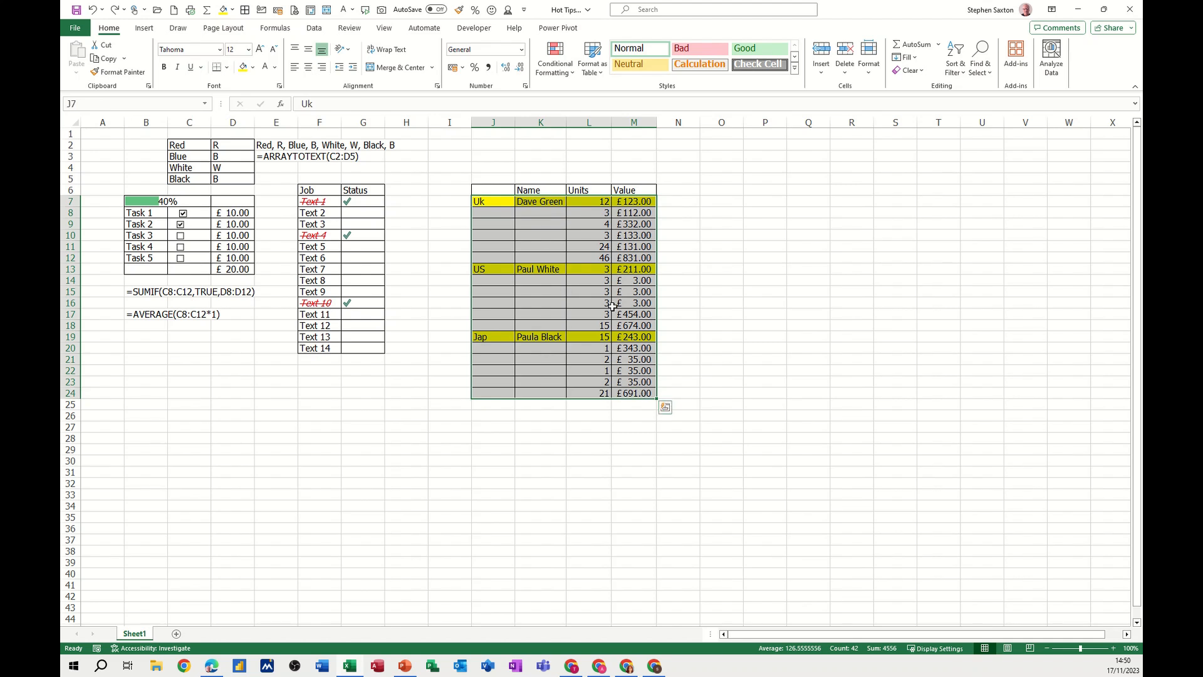
key(ctrl+g)
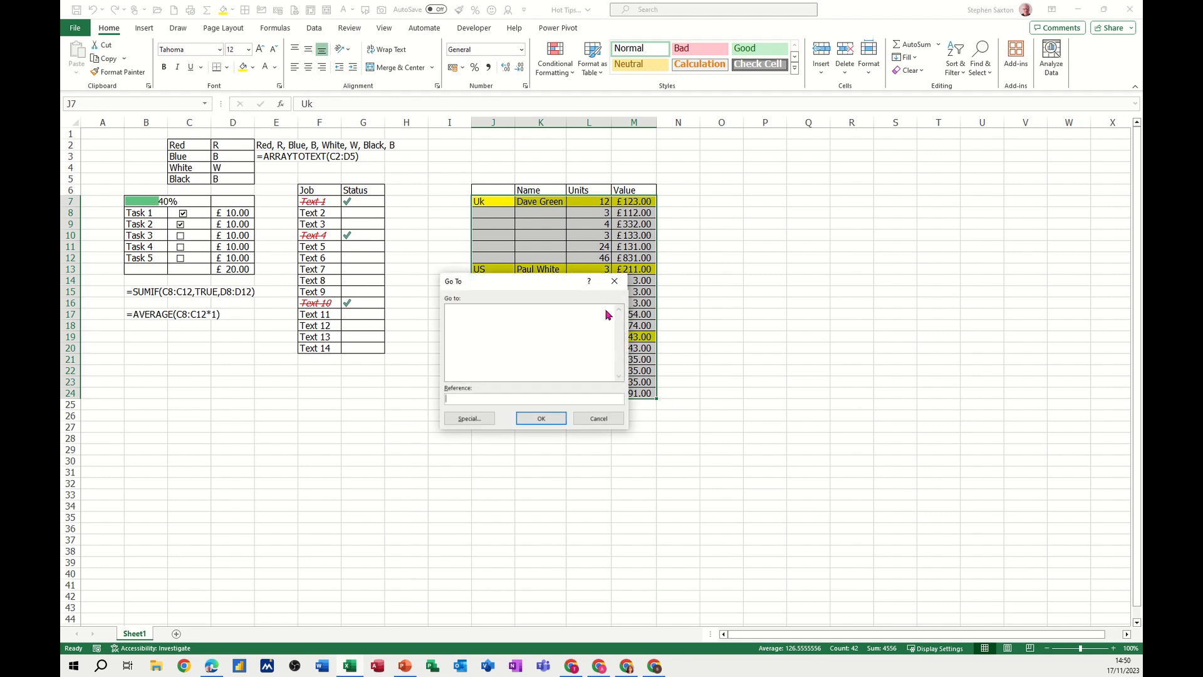
click(468, 423)
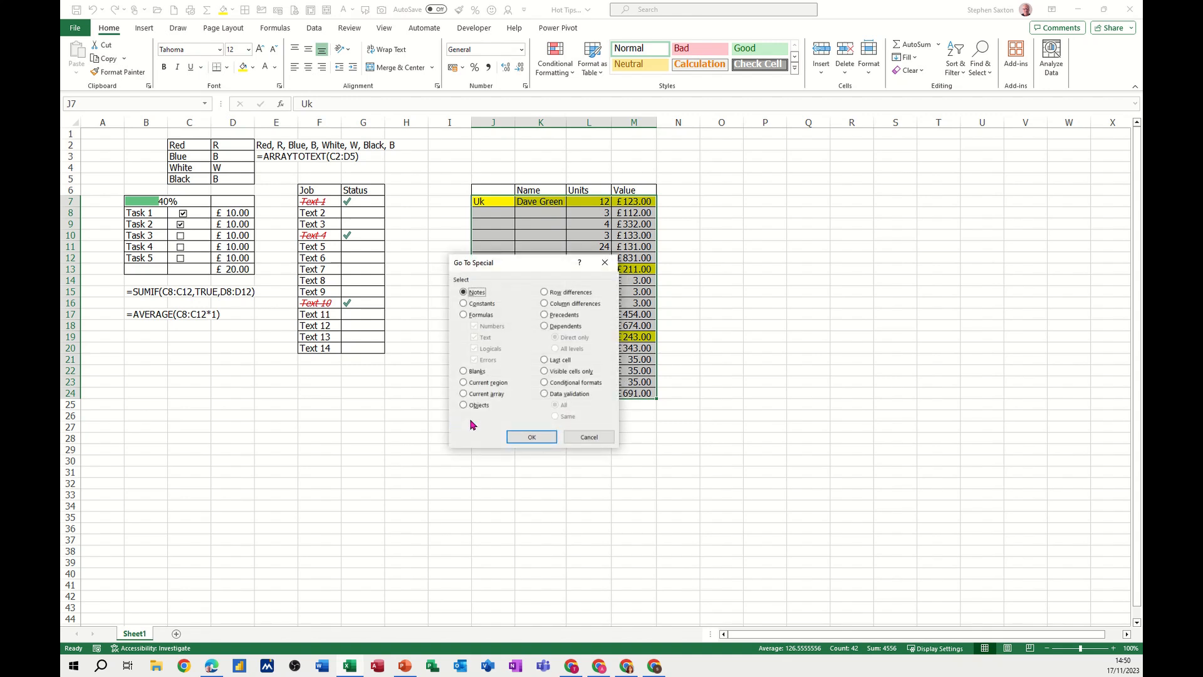
click(463, 371)
click(531, 436)
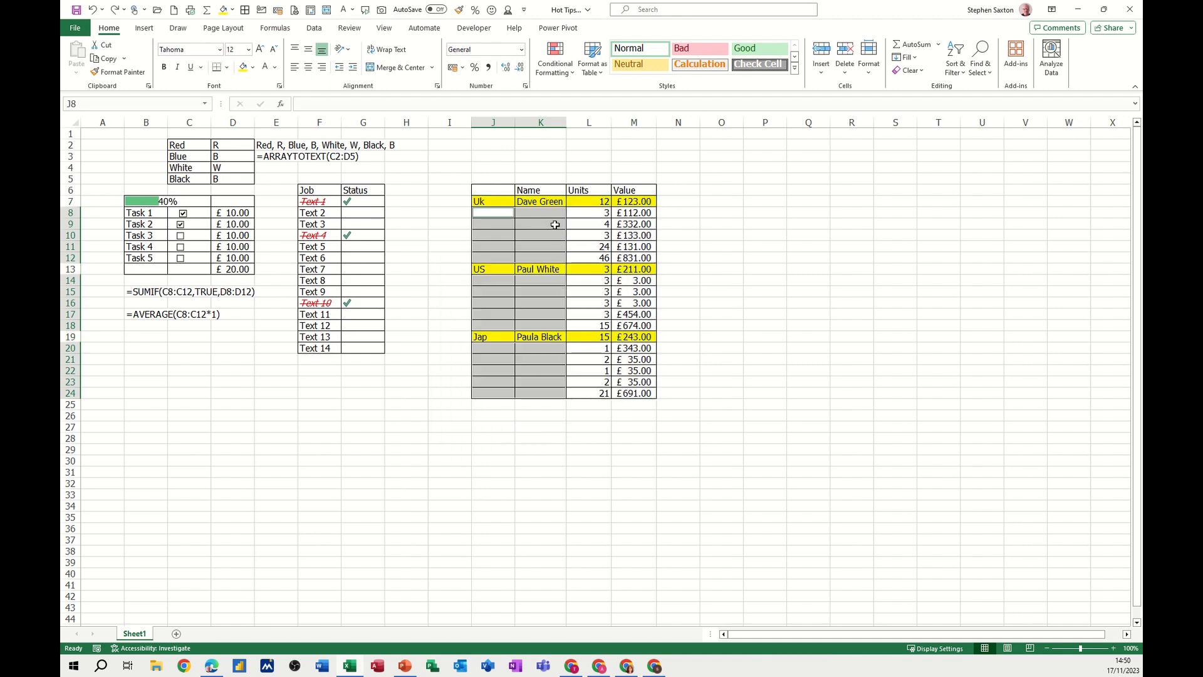
- Fill all the selected blank cells at once with a reference to the cell directly above, starting with =J7 in J8
text(=)
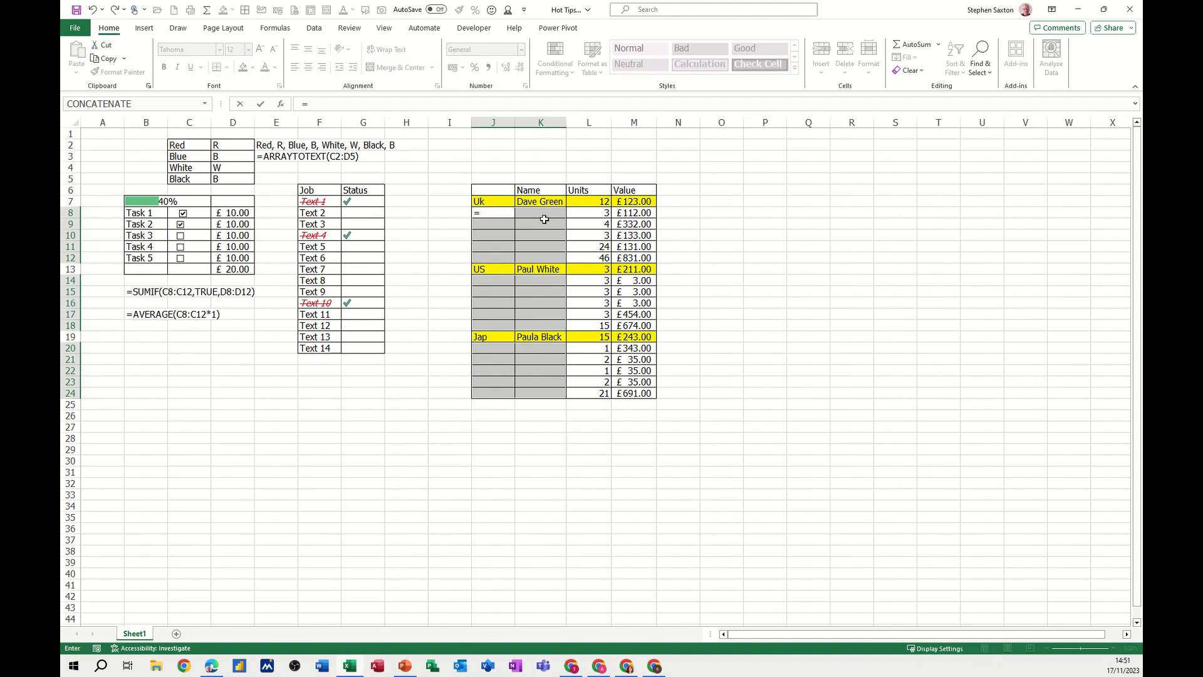
click(493, 202)
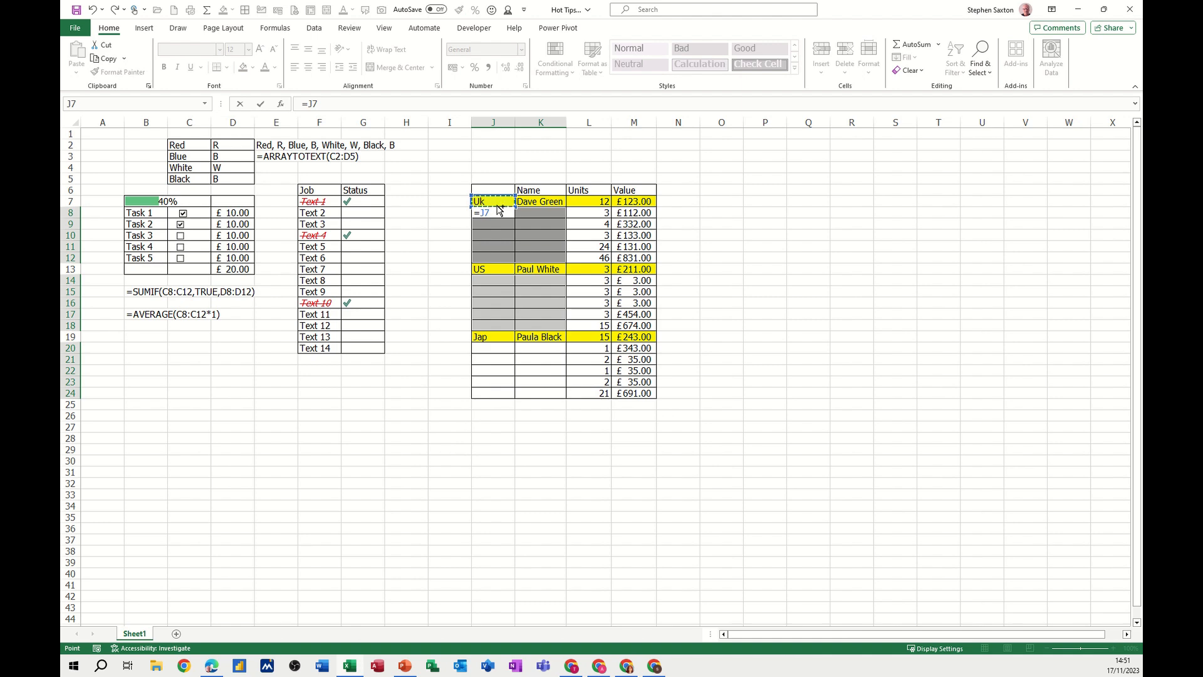
key(ctrl+Return)
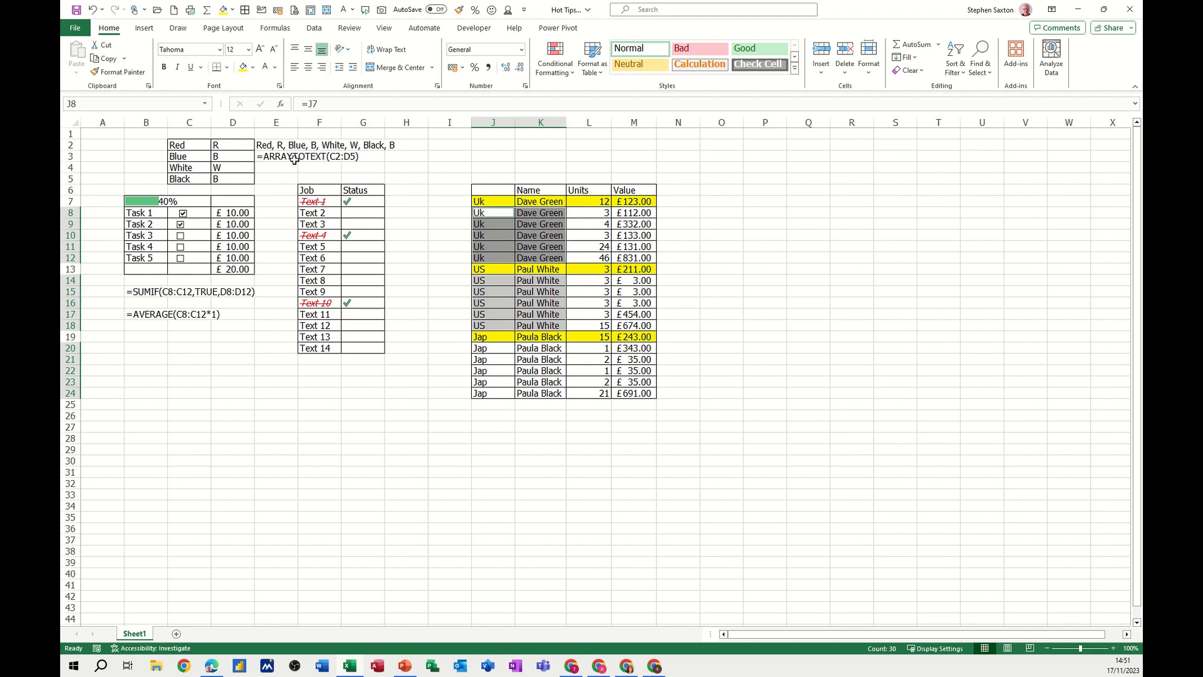
- Enter the formula =ARRAYTOTEXT(C2:D5) in cell J2 to combine the colour list into one text string
drag(186, 145, 235, 177)
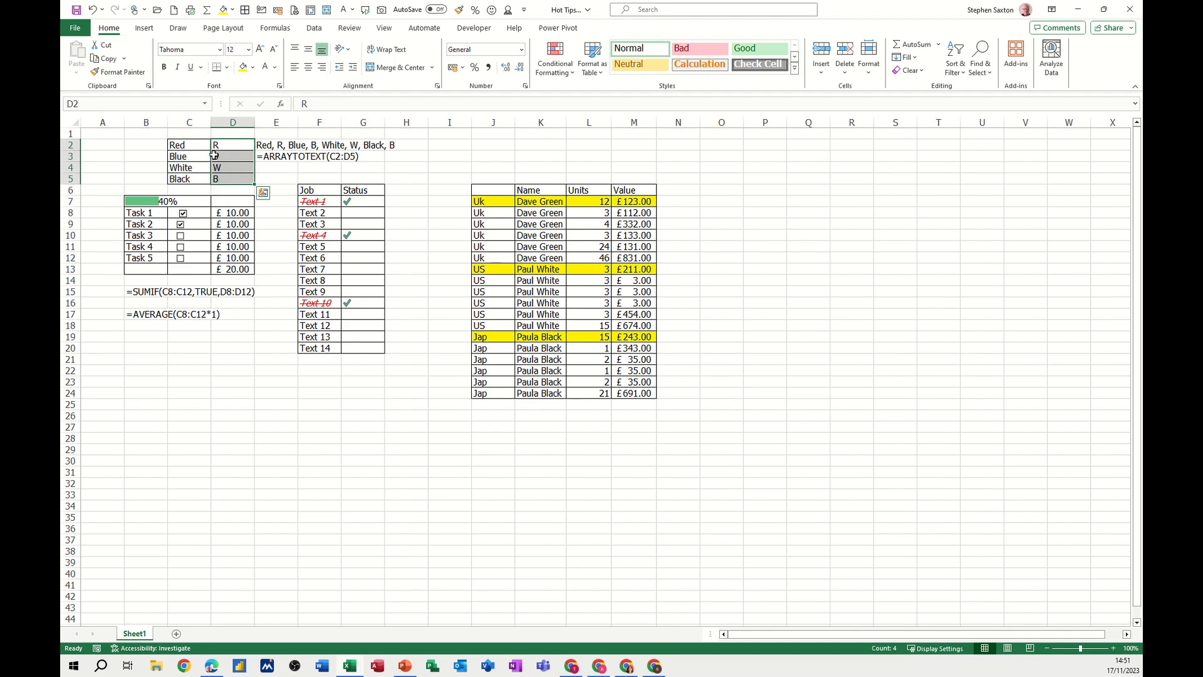
click(480, 146)
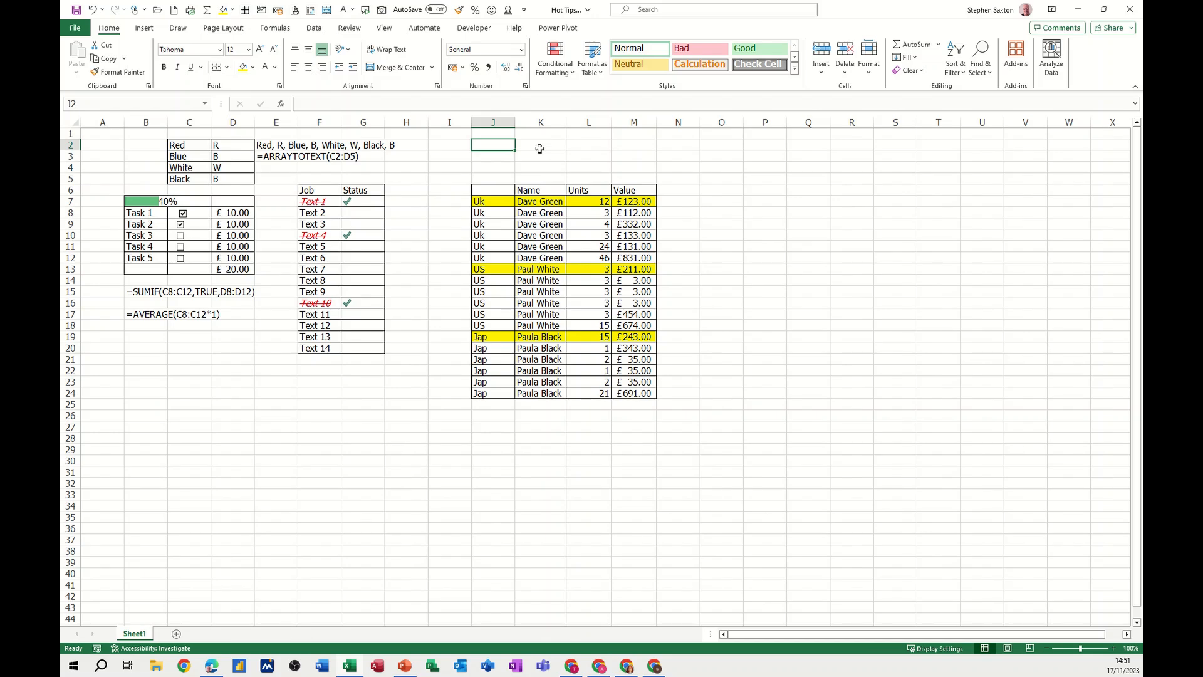
text(=a)
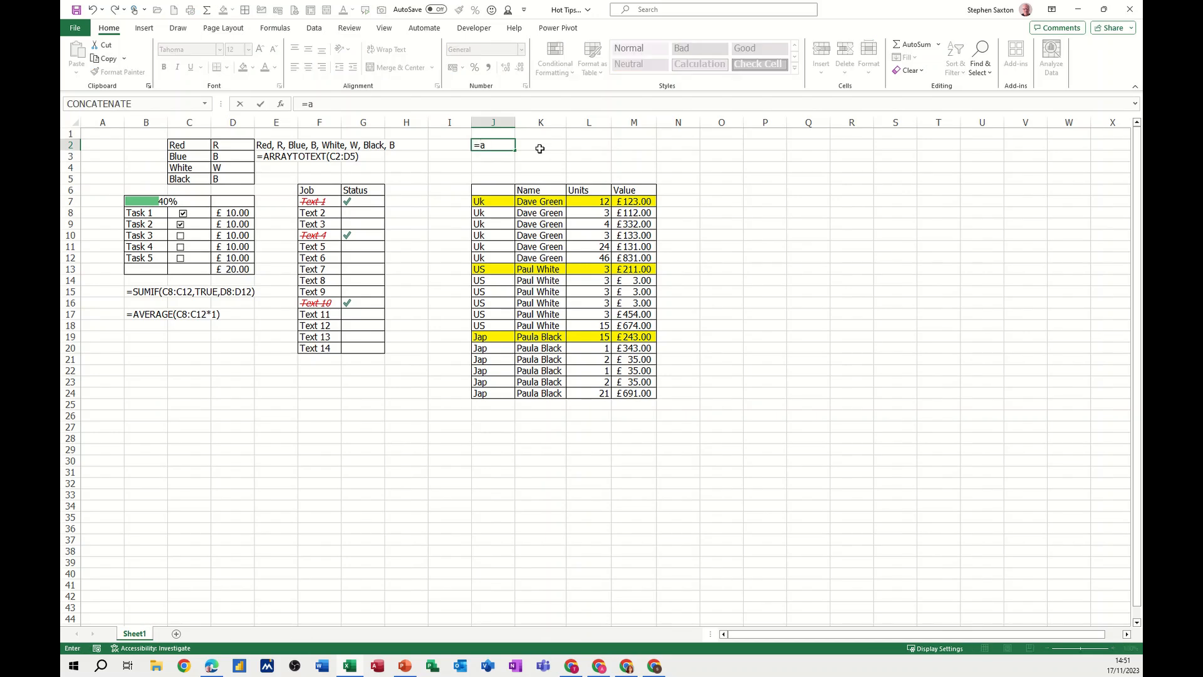
text(rraytotext)
key(Tab)
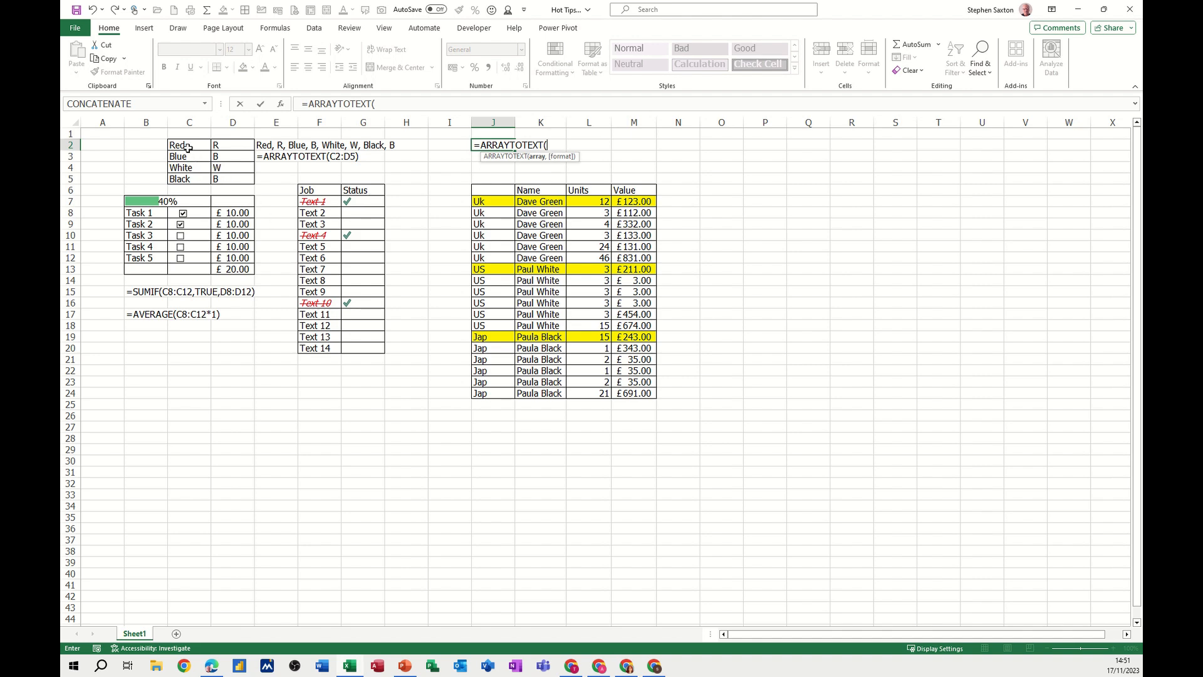
drag(186, 146, 228, 179)
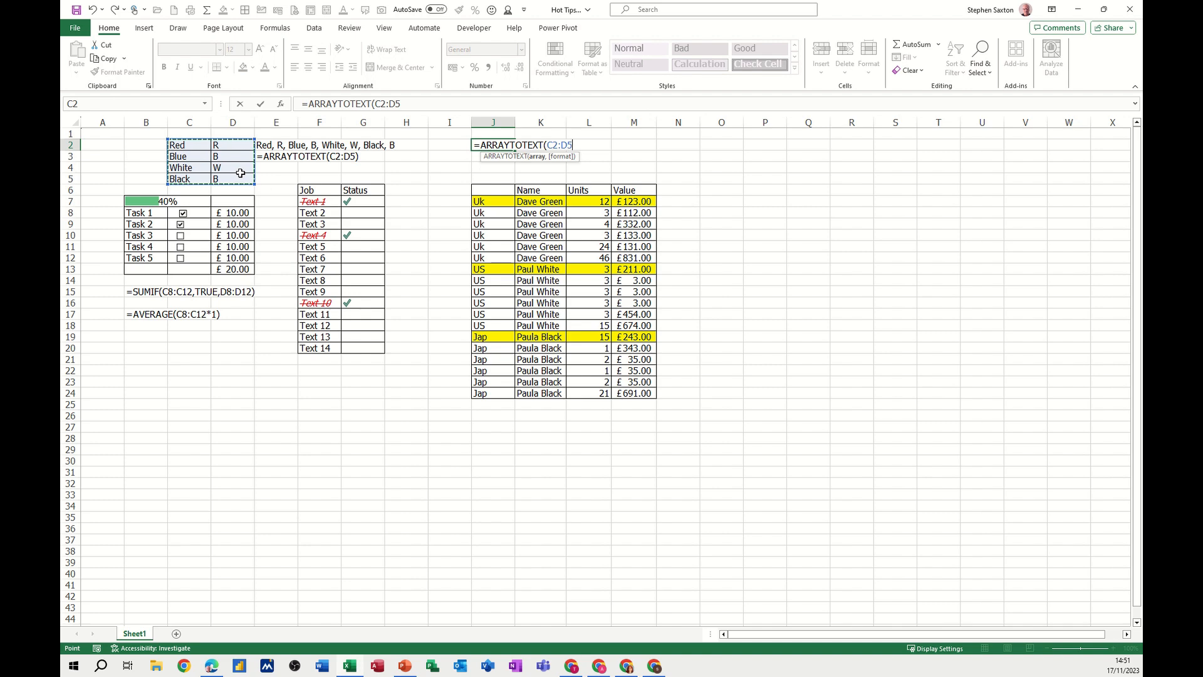
text())
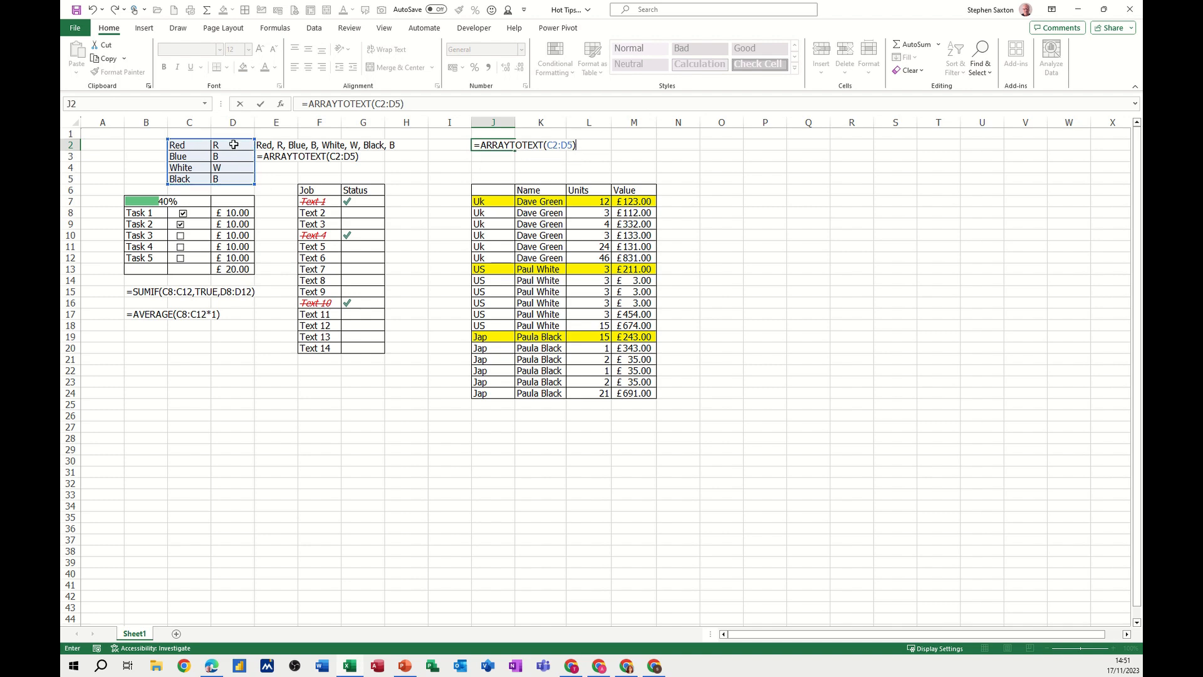
click(260, 105)
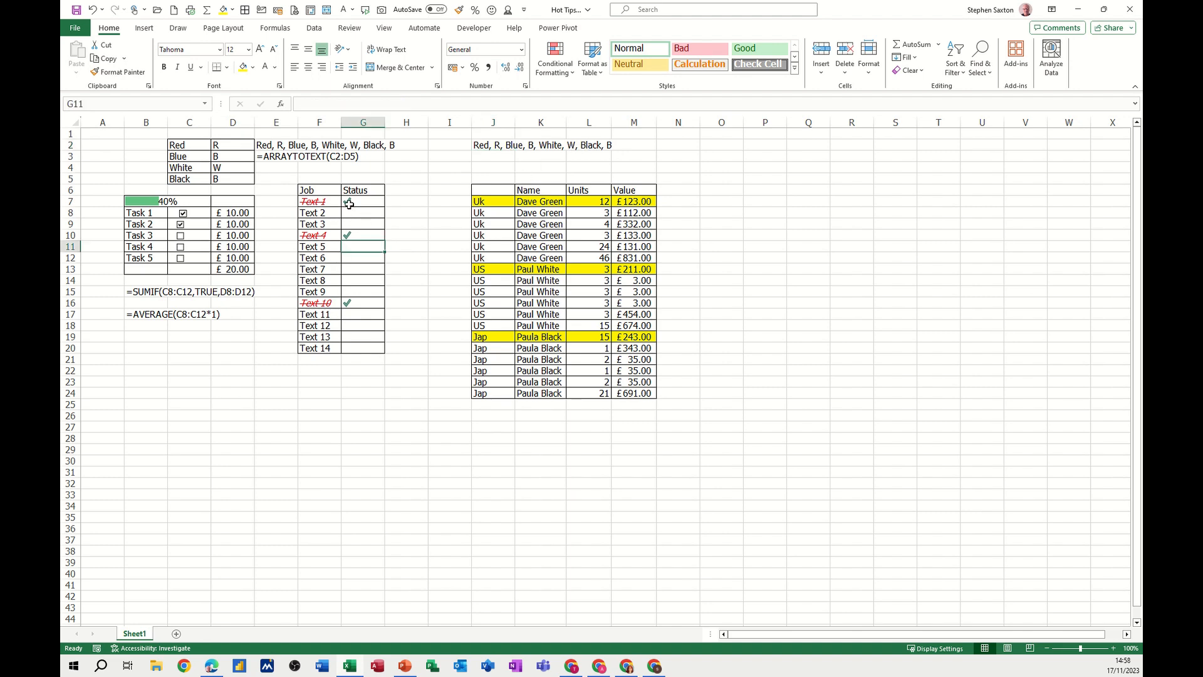
- Mark Text 2 and Text 3 as completed in the existing Status column, using the value 1
click(358, 212)
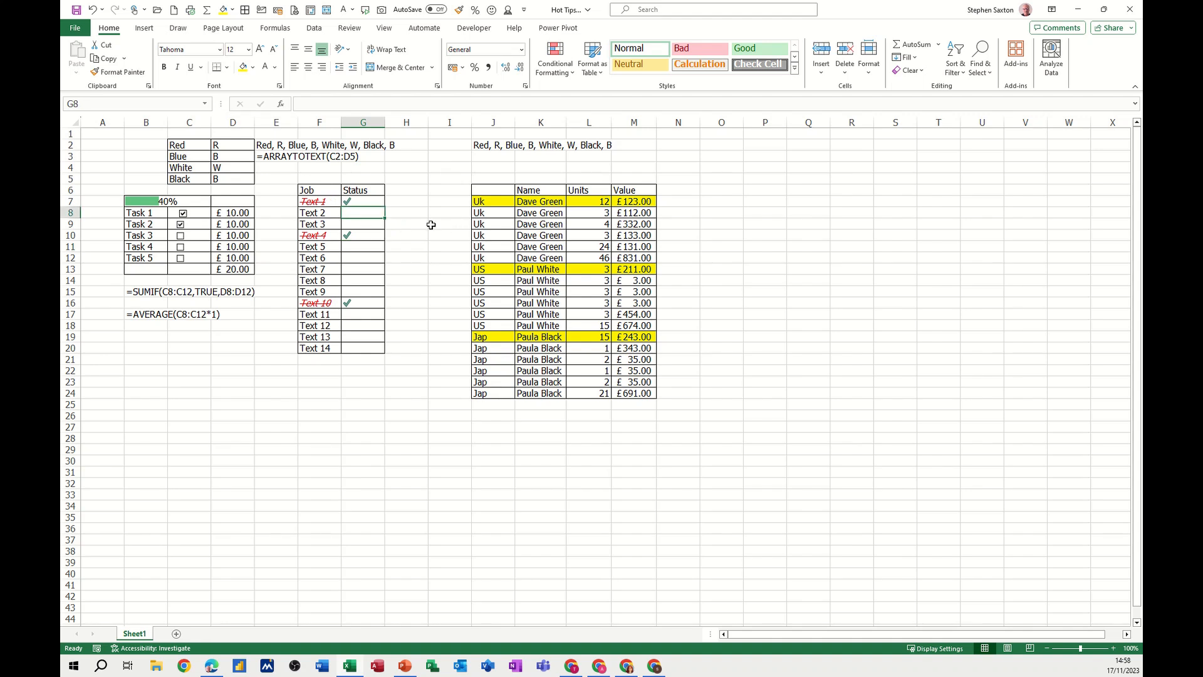
text(1)
click(369, 249)
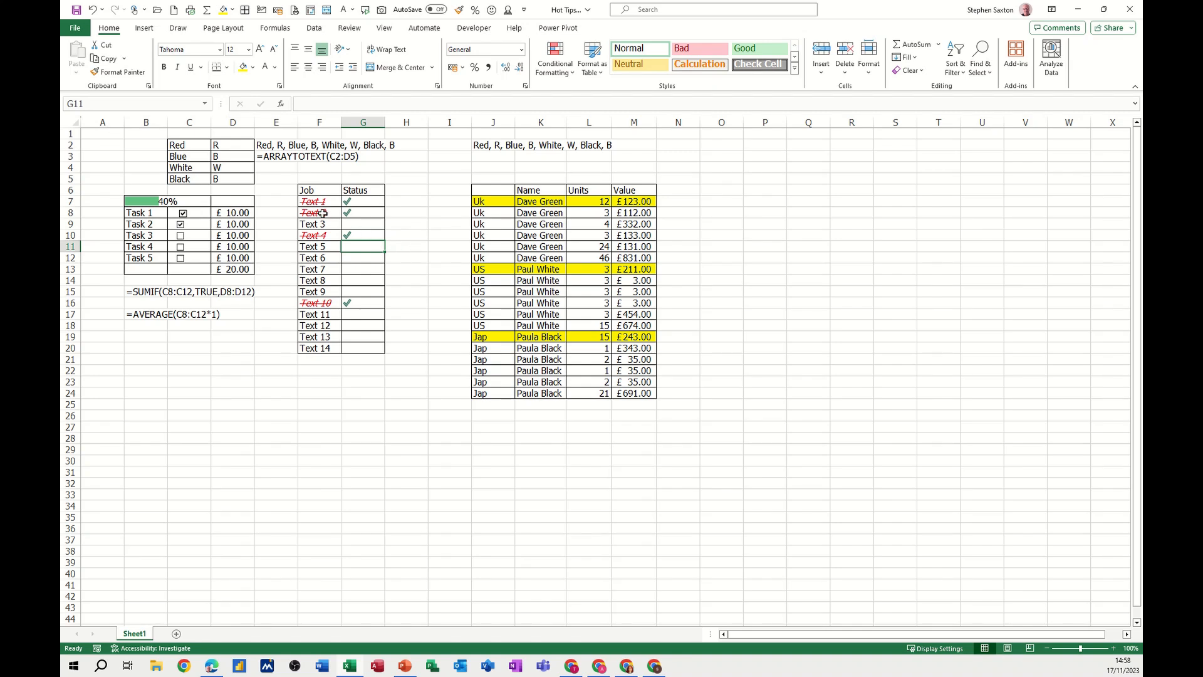
click(363, 224)
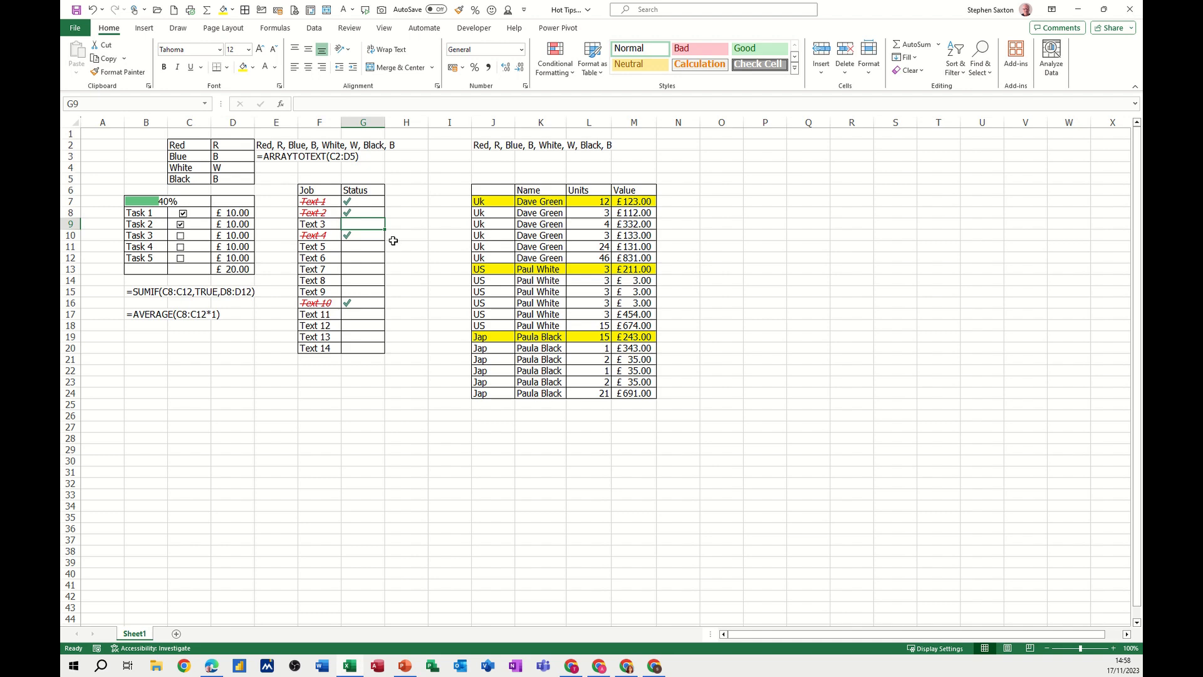
text(a)
click(403, 248)
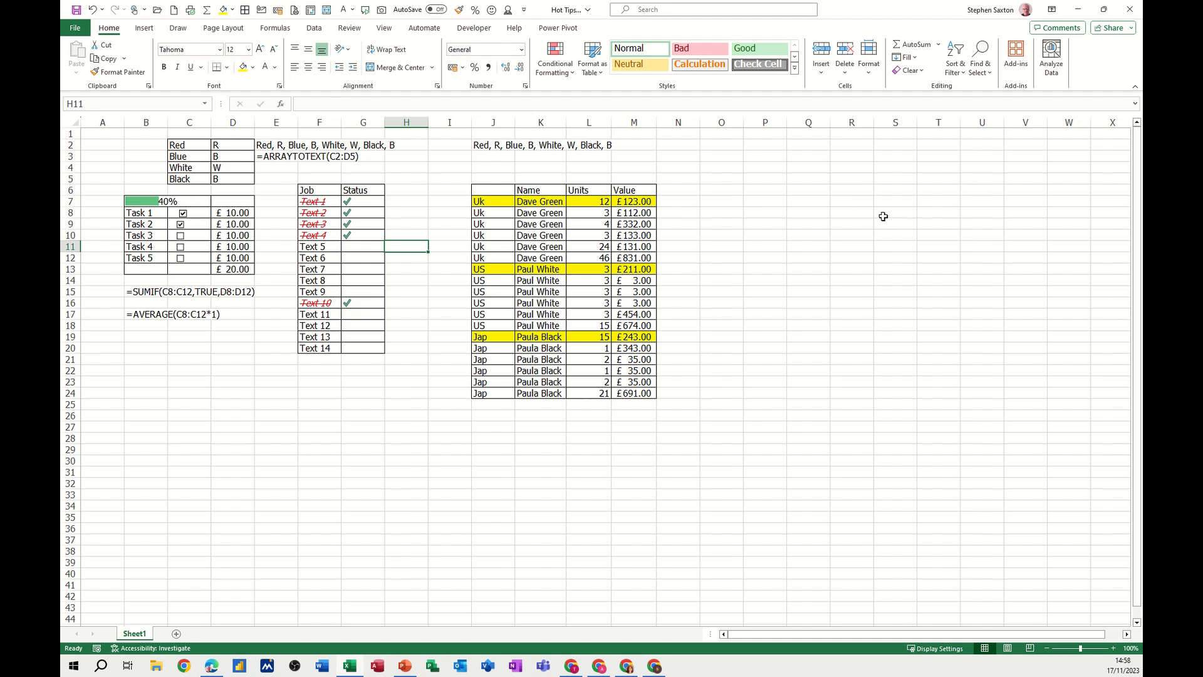
- Enter the headers Job in O6 and Status in P6 for a new checklist
click(735, 190)
text(Job)
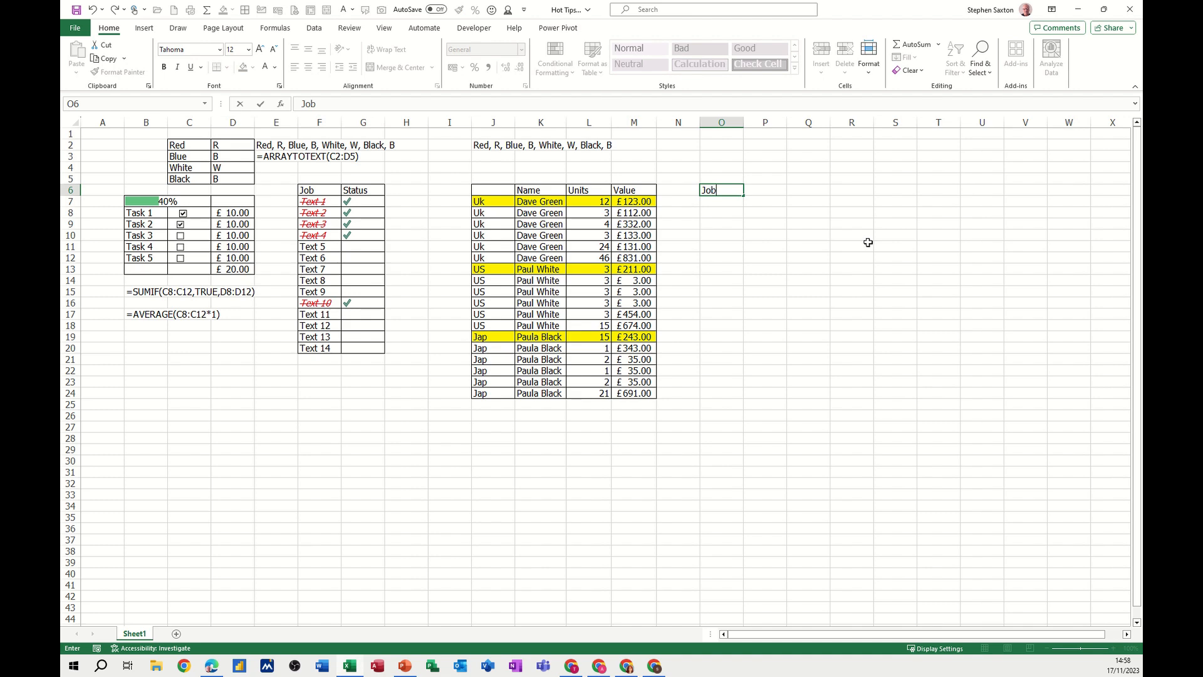
key(Tab)
text(S)
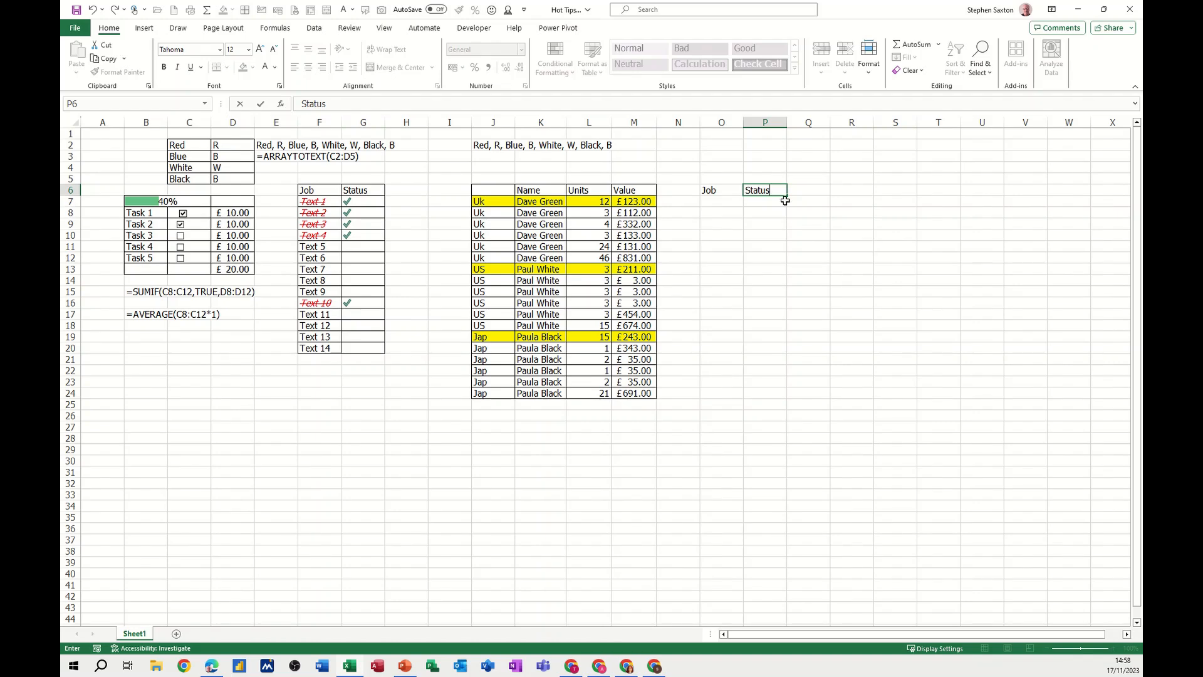
key(Return)
- Enter Task 1 in O7 and fill the series down to Task 4 in O10
text(T)
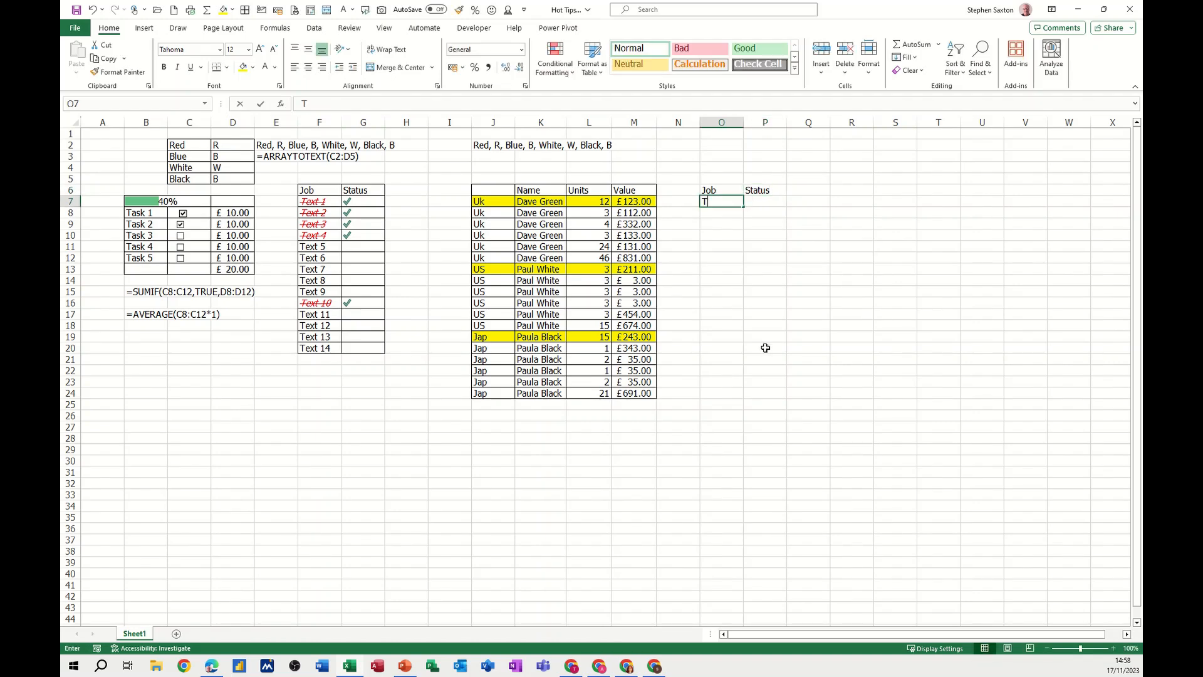
text(ask 1)
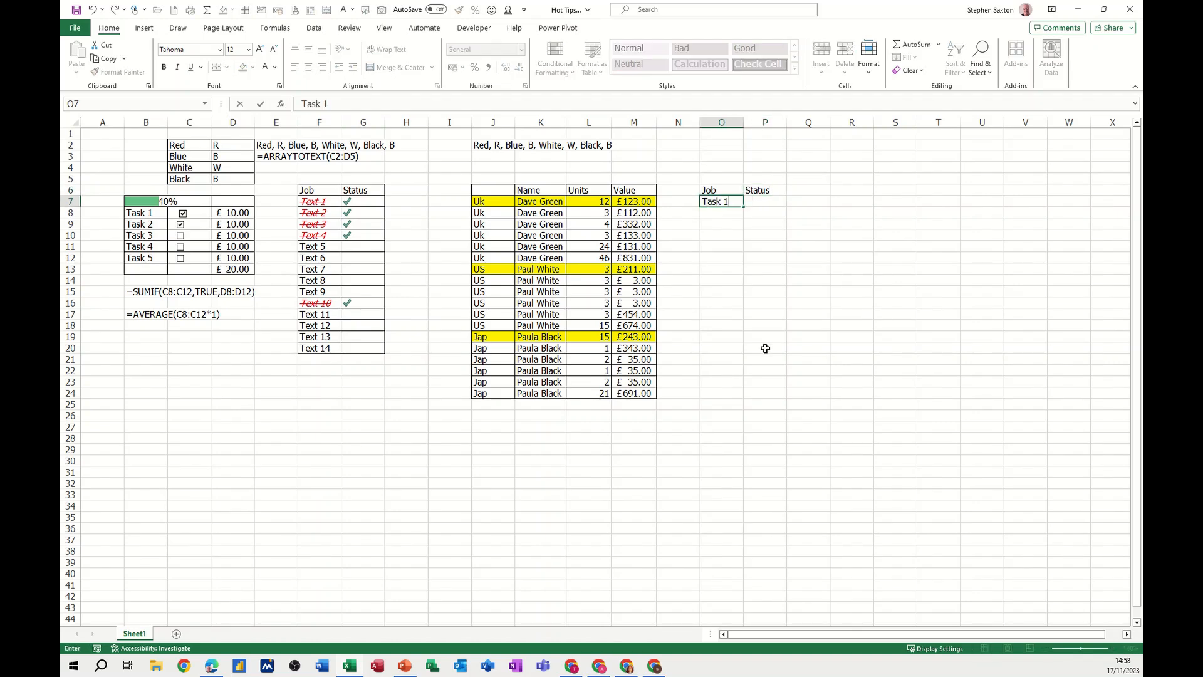
drag(743, 206, 752, 241)
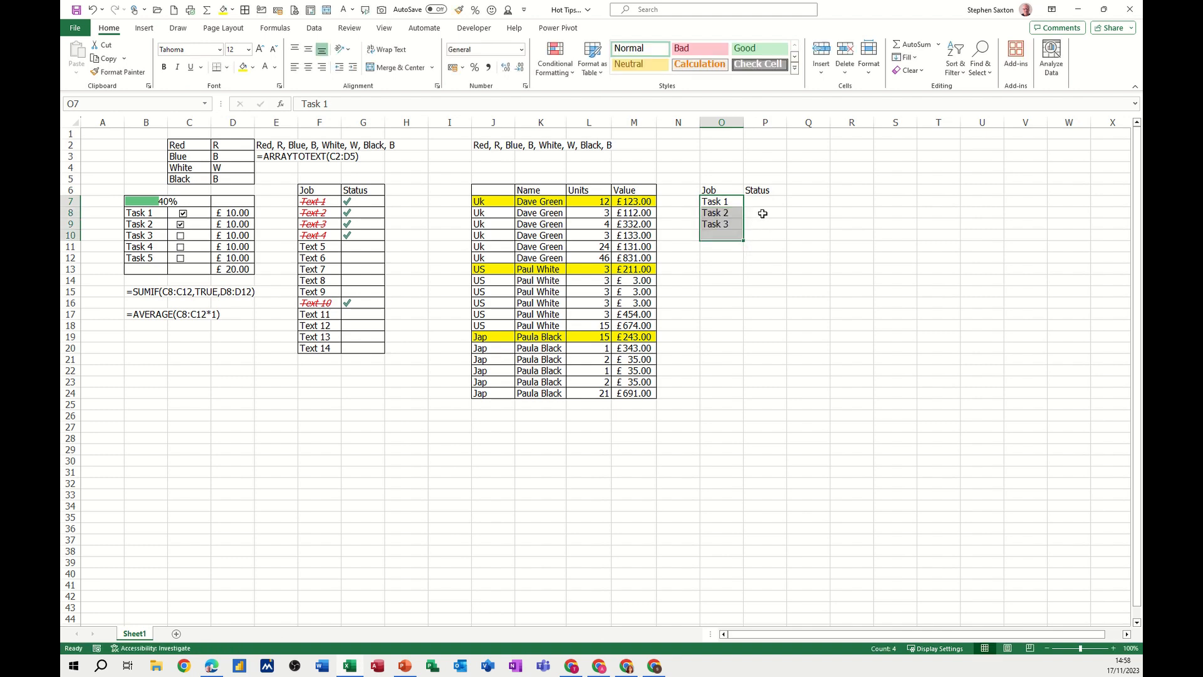
- Create a conditional formatting rule for Status cells P7:P10 using the icon set with cross, exclamation mark and tick
click(762, 200)
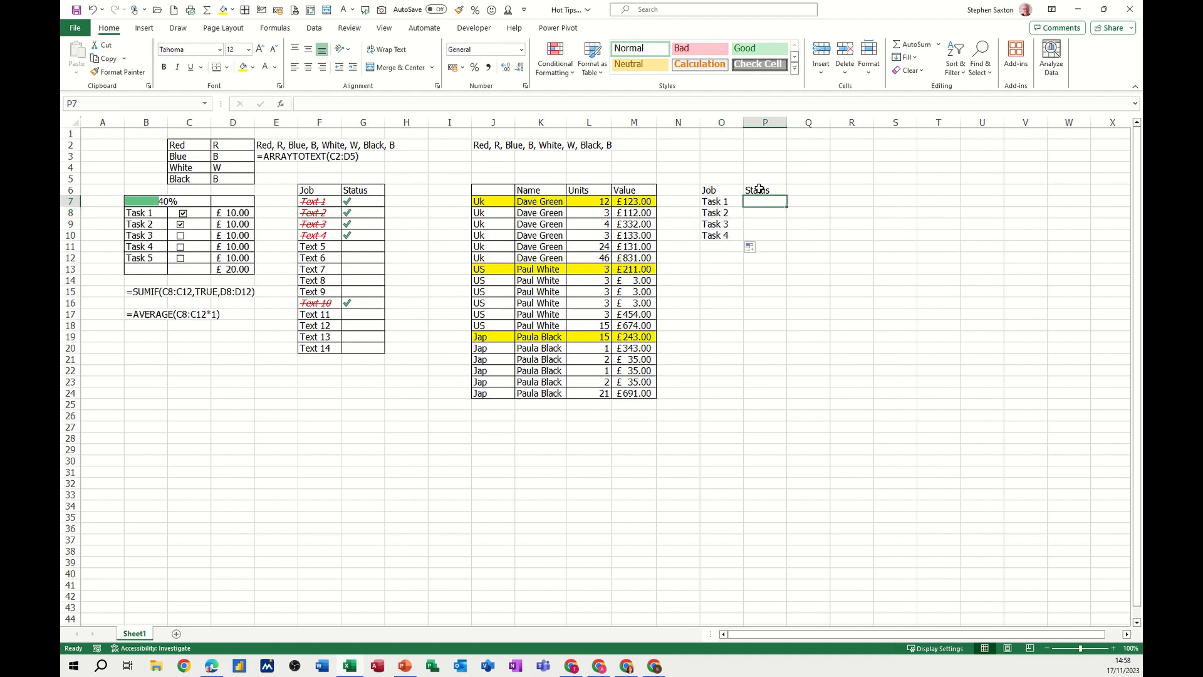
drag(759, 200, 763, 236)
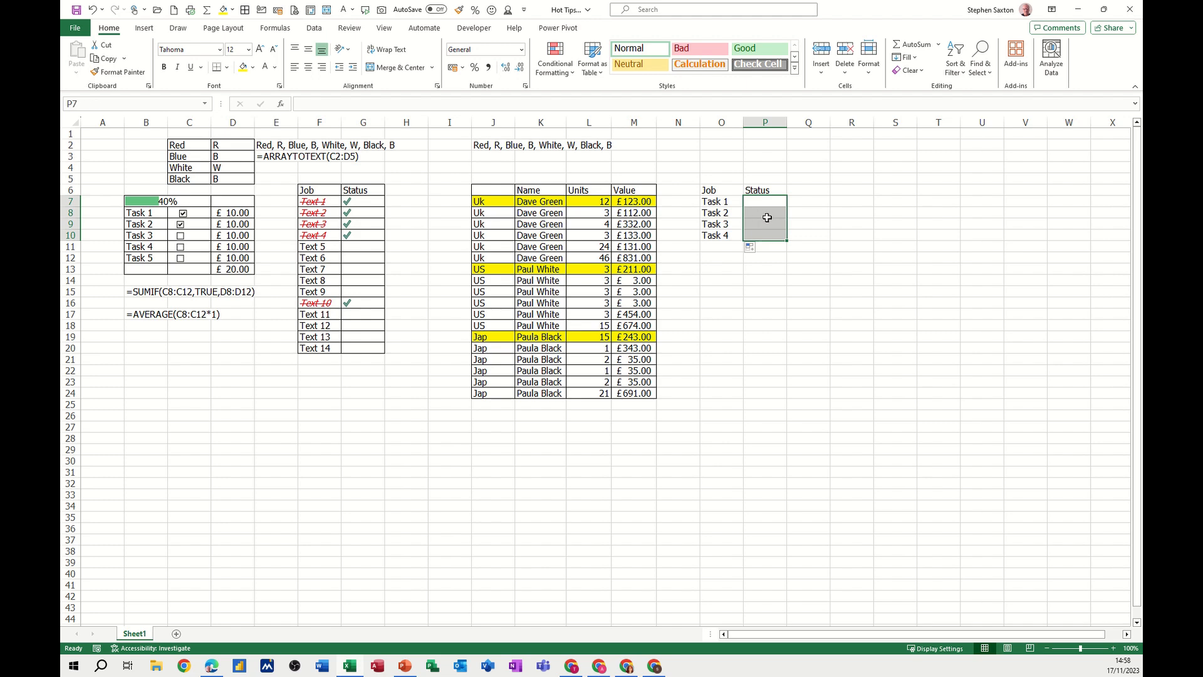
click(571, 73)
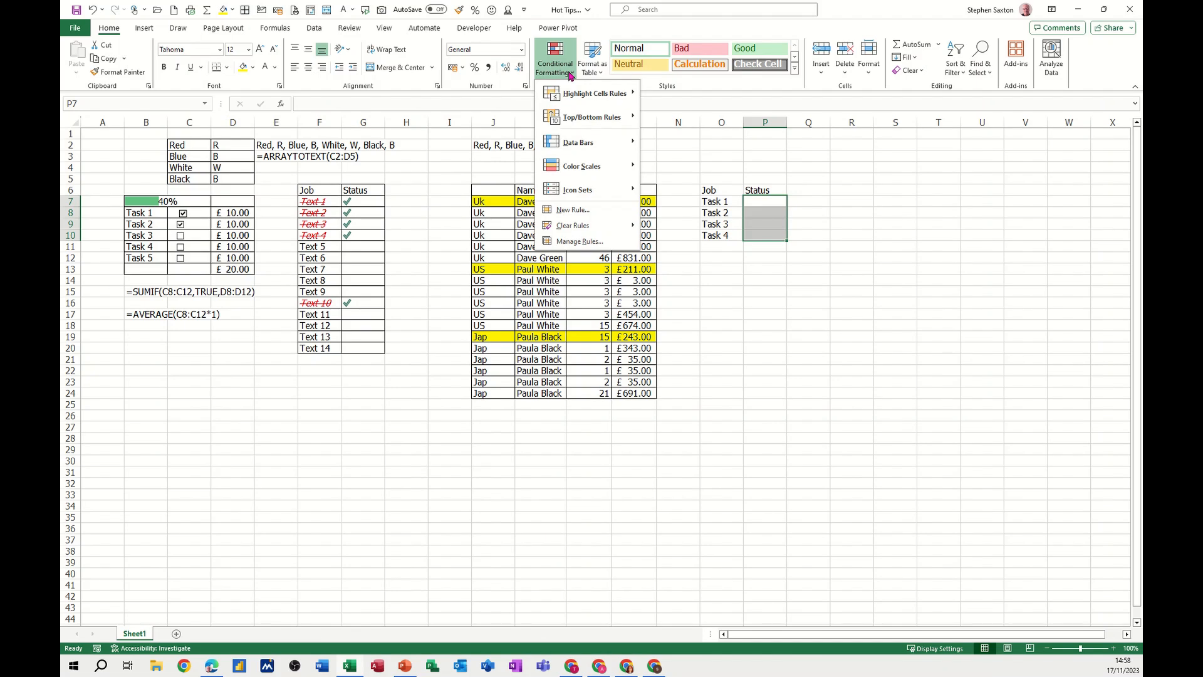
click(576, 242)
click(417, 240)
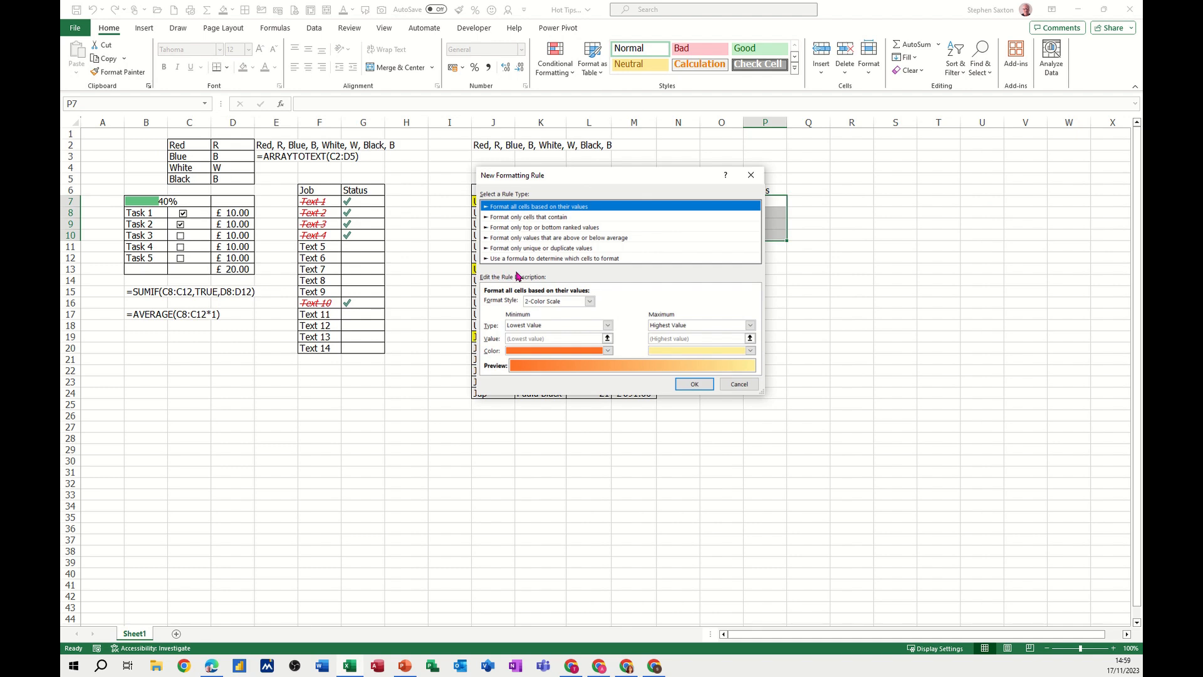
click(589, 303)
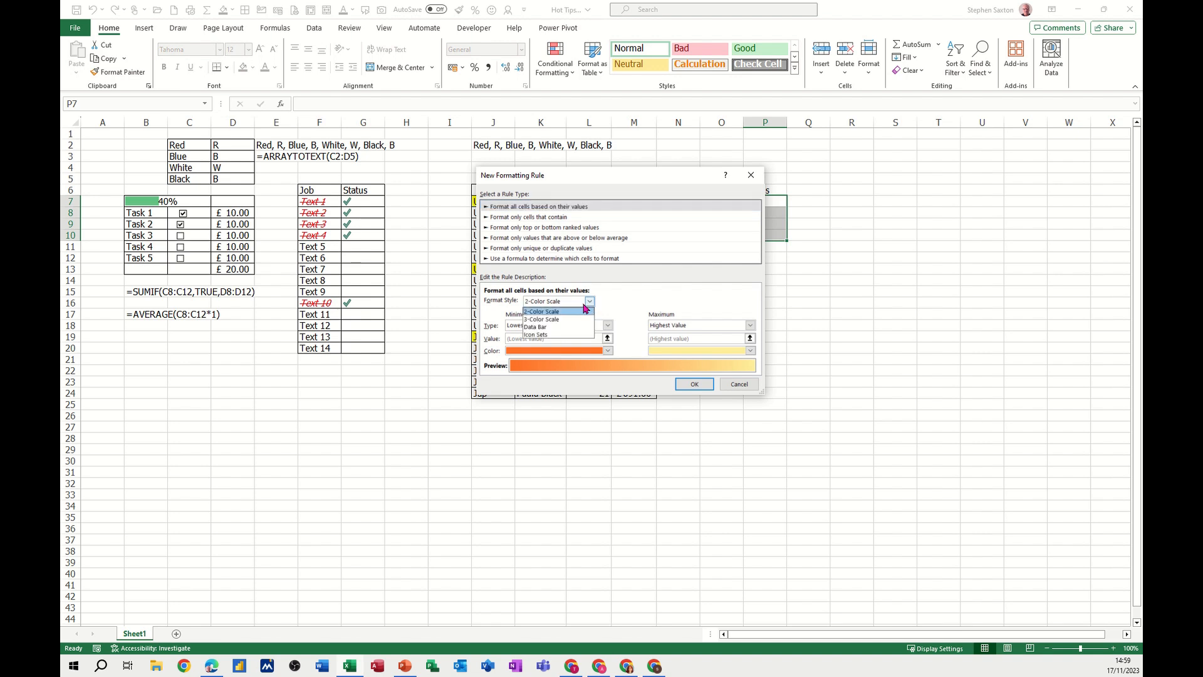
click(556, 339)
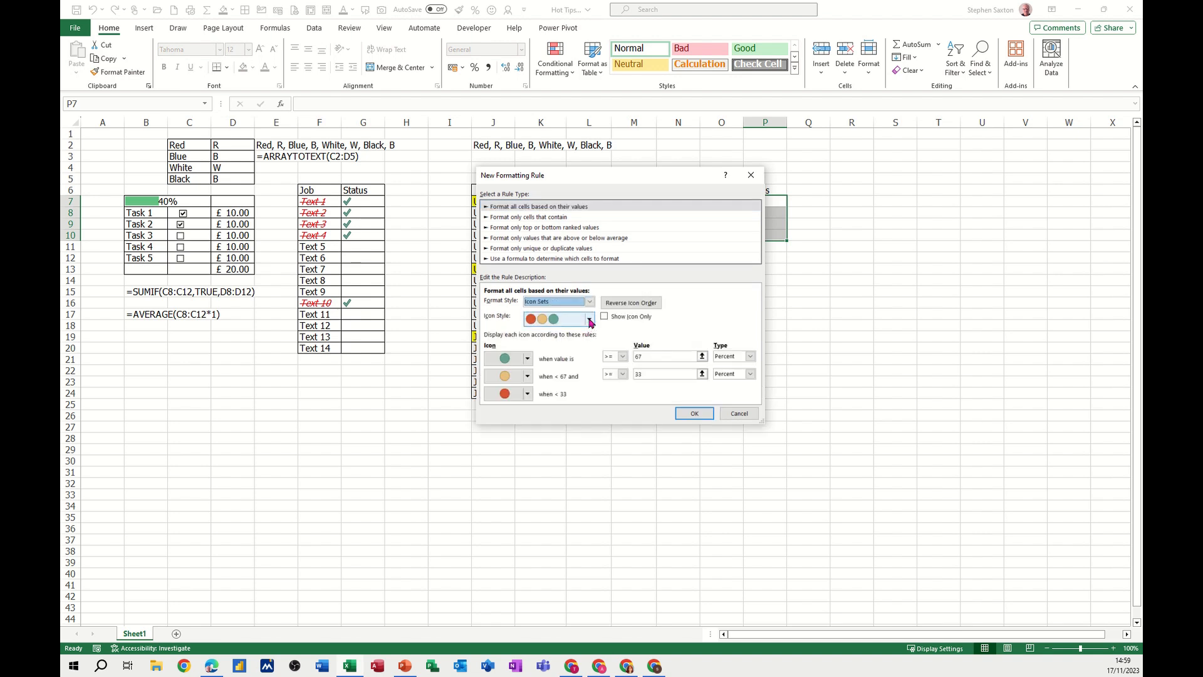
click(588, 319)
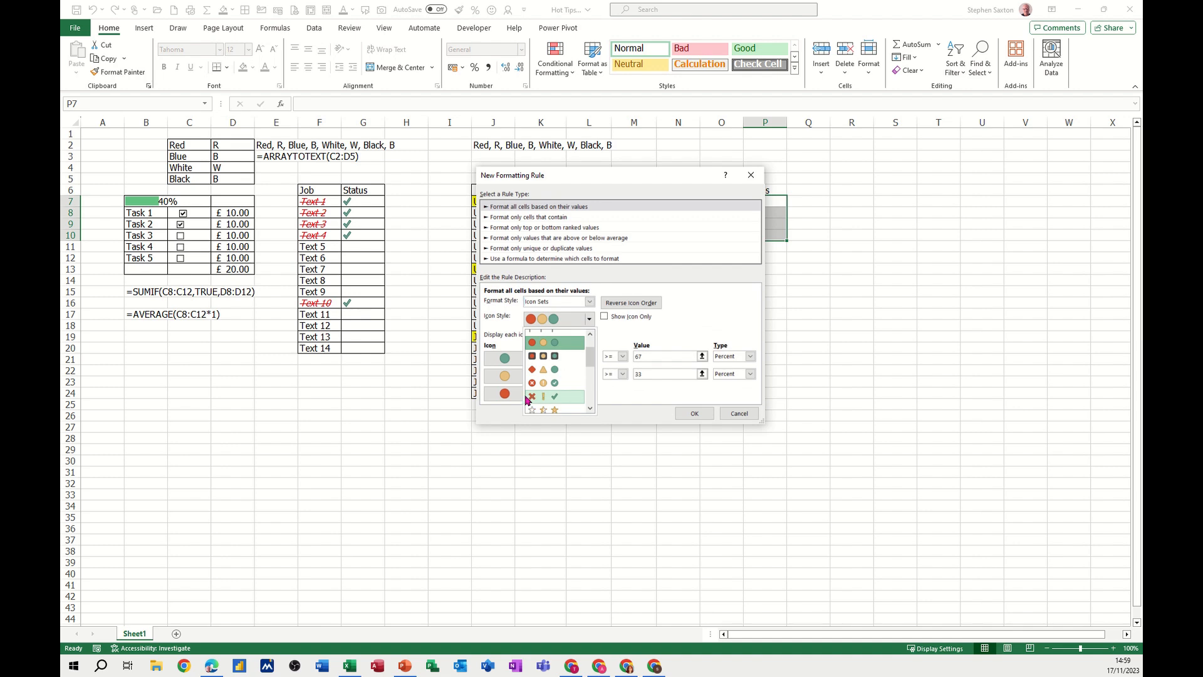
click(556, 398)
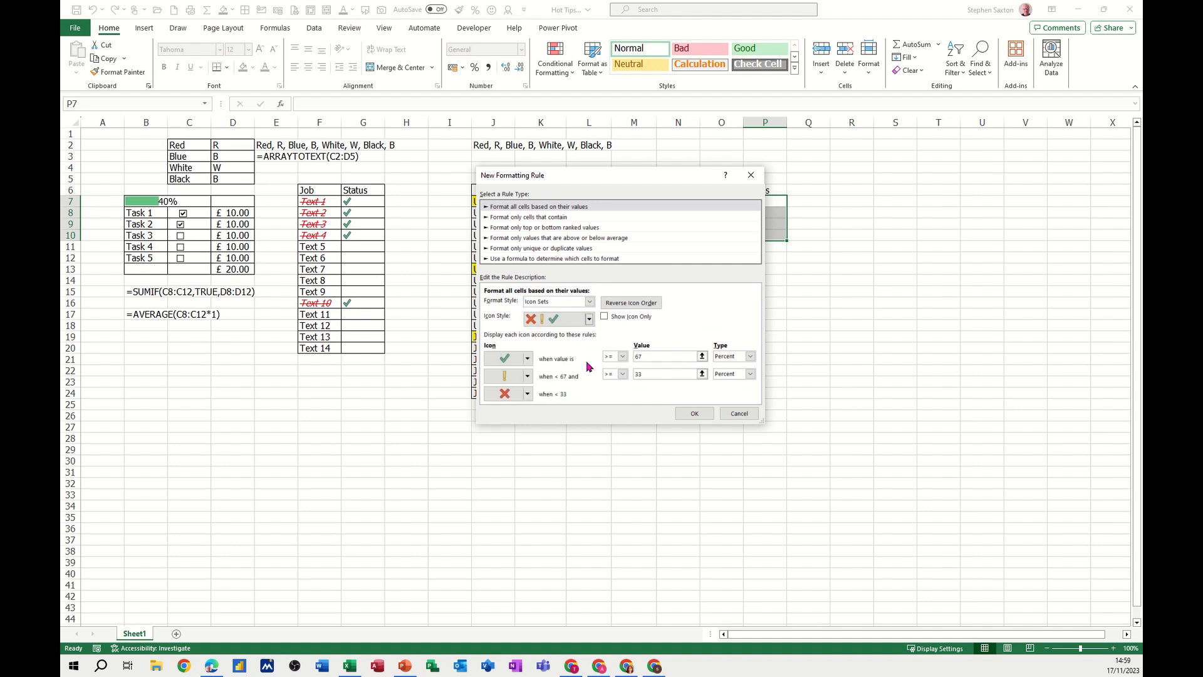
- Set both icon thresholds to type Number, with the tick at >= 1 and the exclamation mark at >= 0, and apply the rule
click(750, 357)
click(735, 367)
click(750, 374)
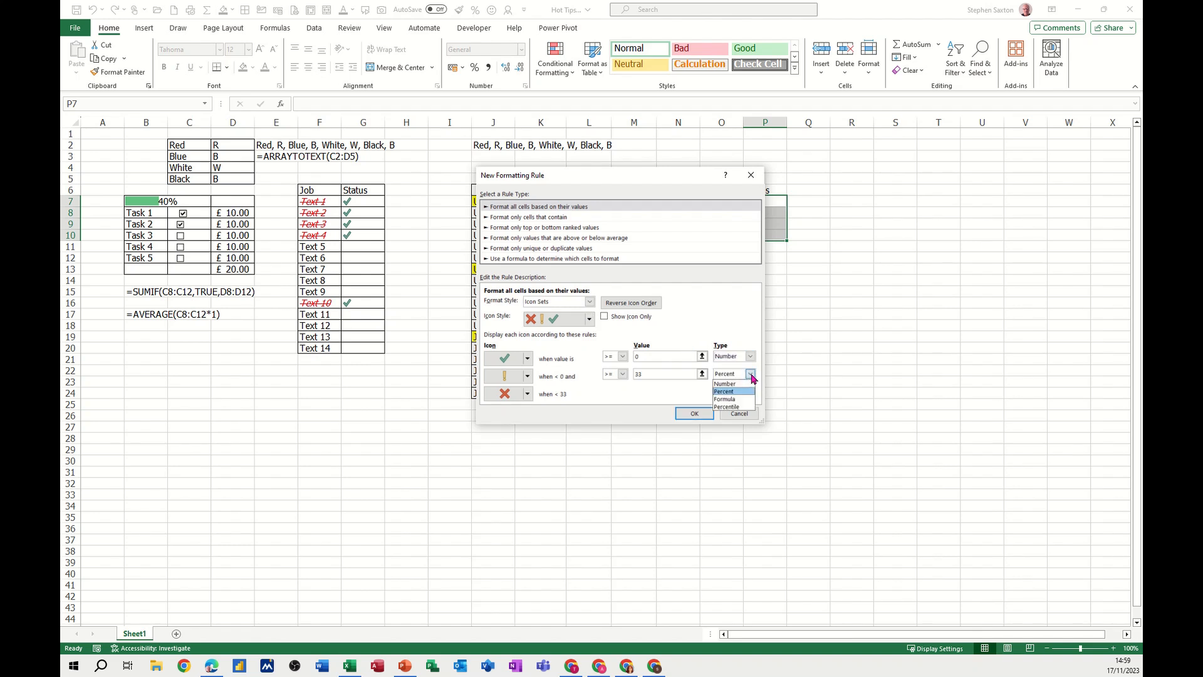
click(734, 383)
drag(653, 356, 634, 356)
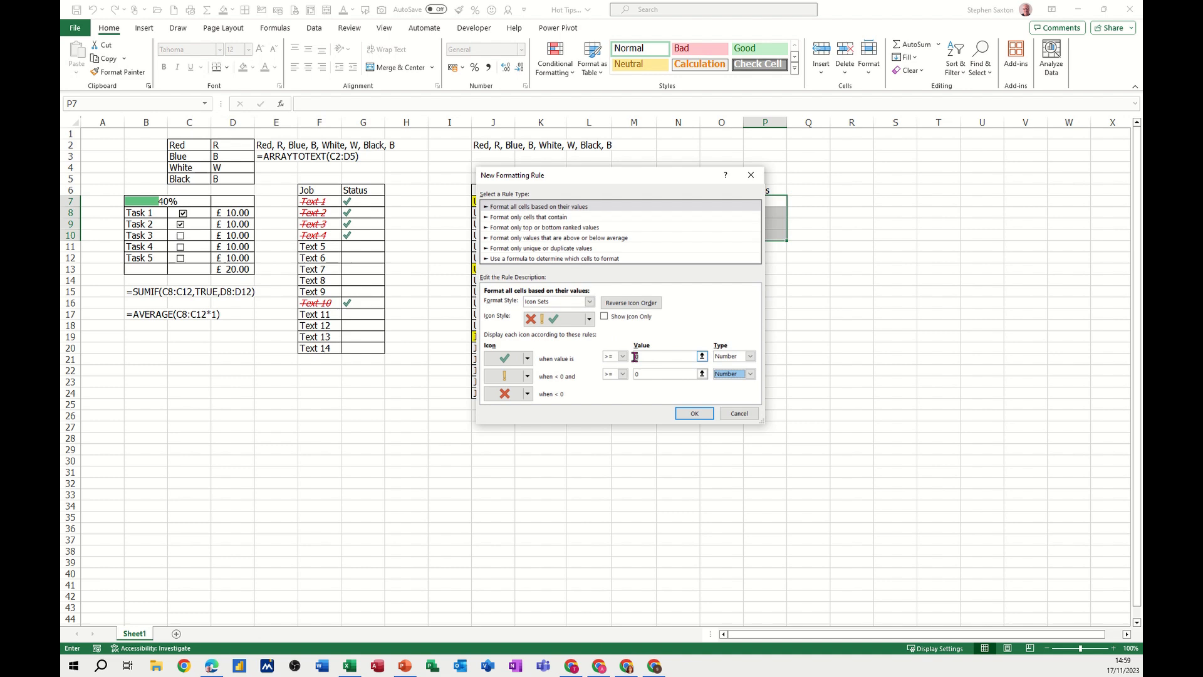
text(1)
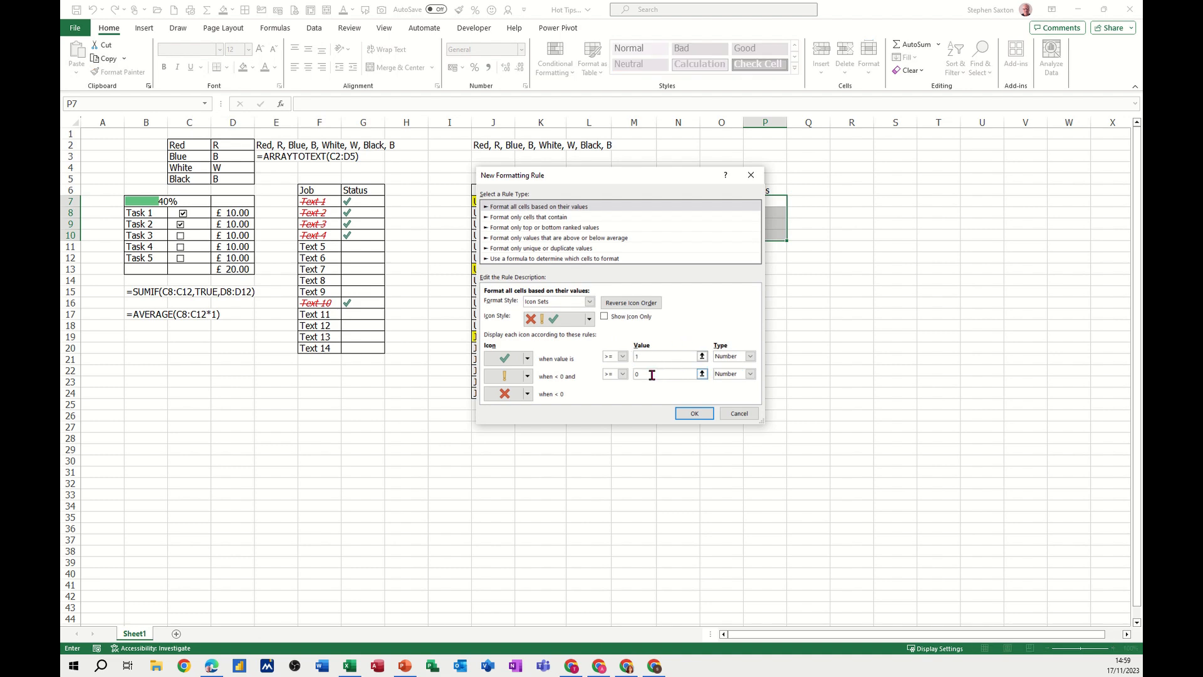
click(684, 415)
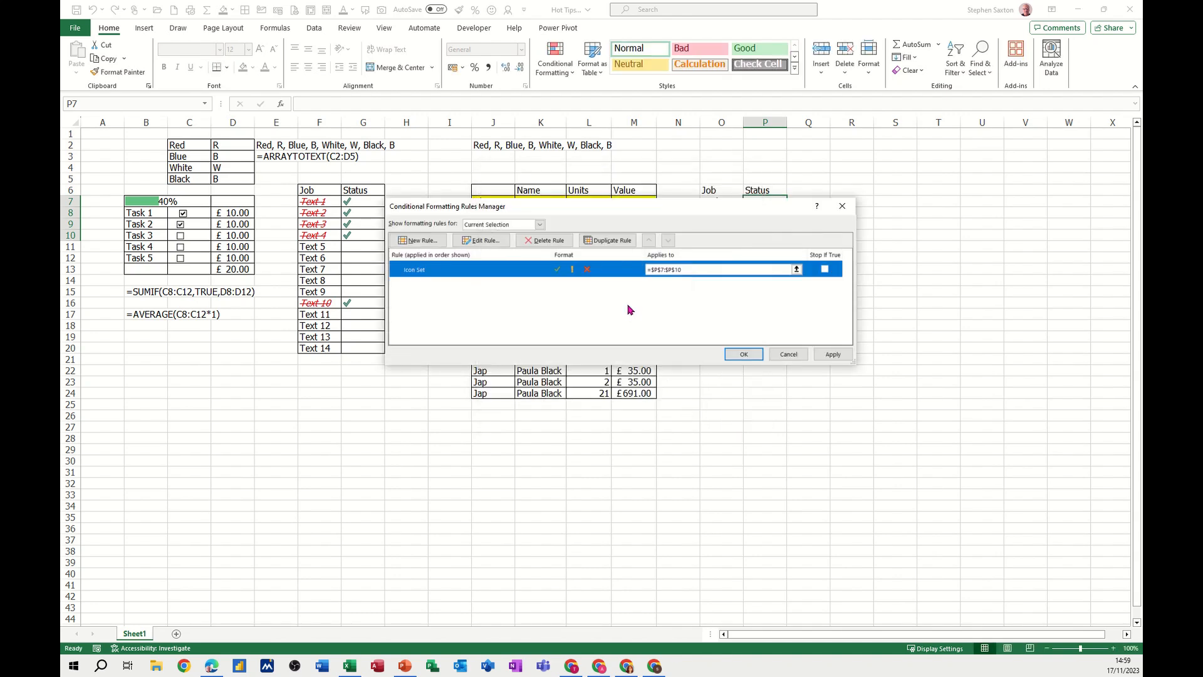
click(741, 355)
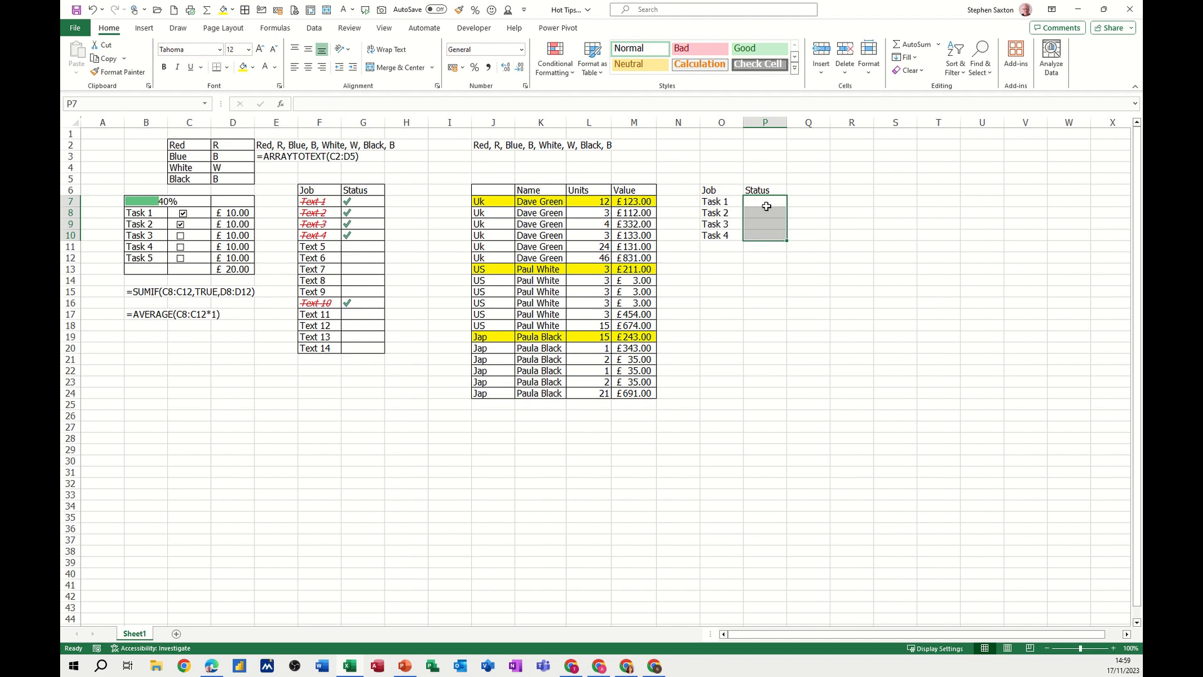
- Mark Task 1 as completed by entering 1 in its Status cell P7
click(764, 203)
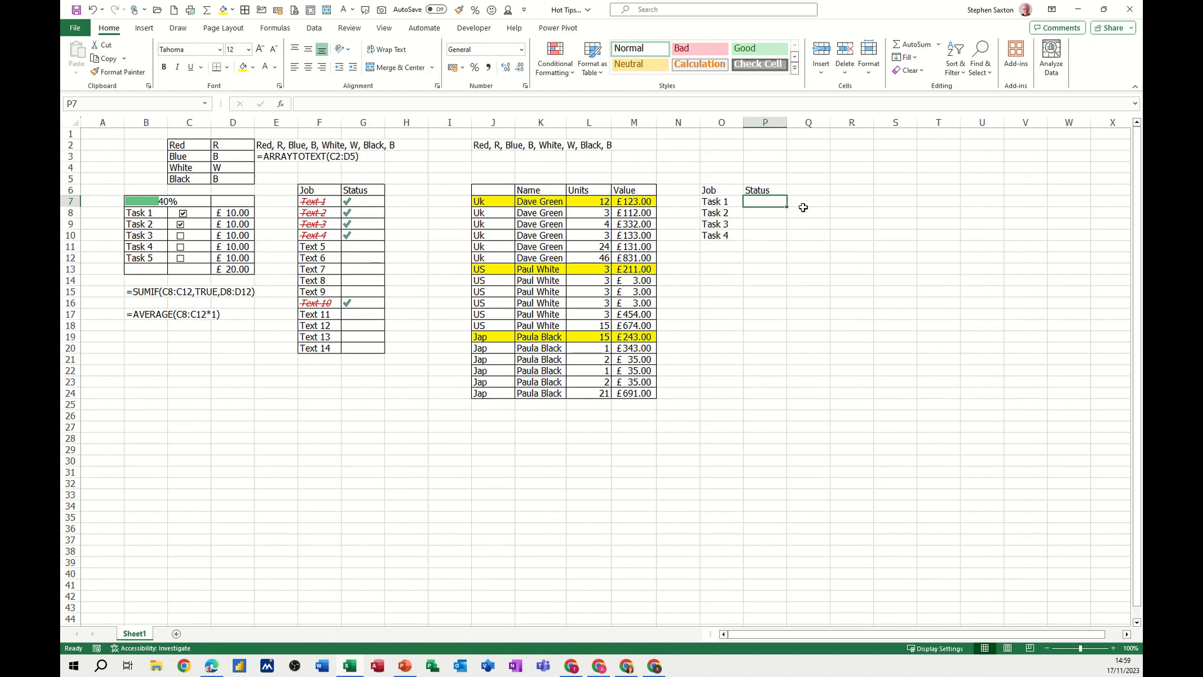
text(1)
key(Return)
key(Return)
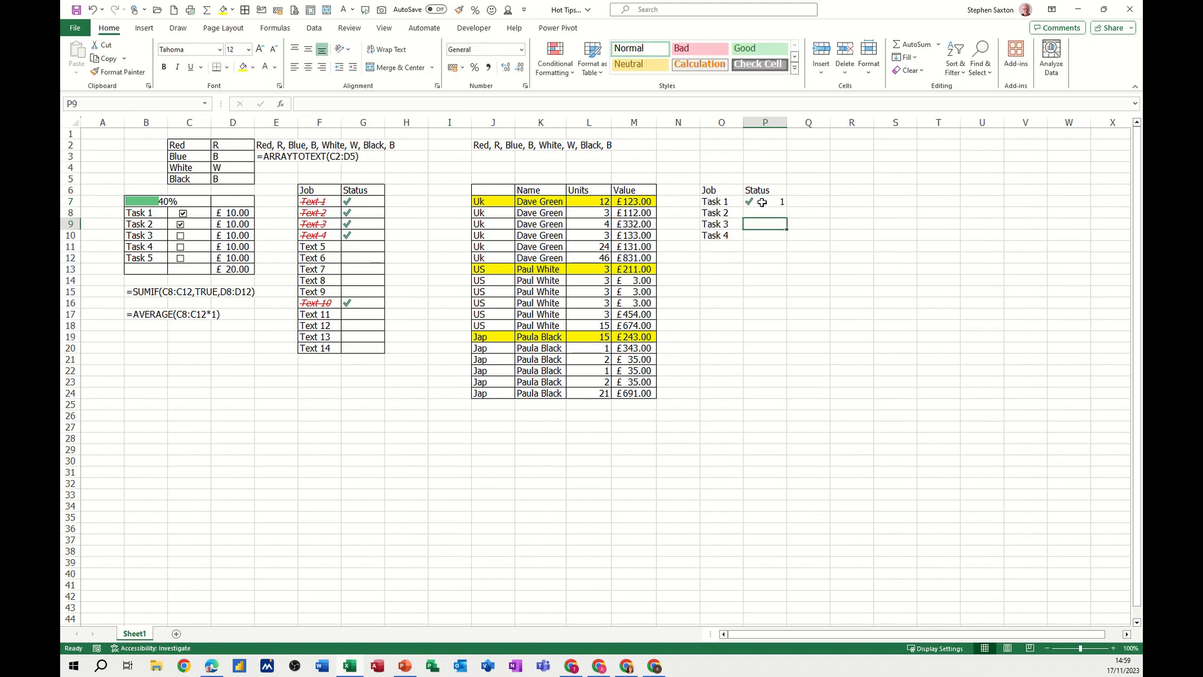
- Edit the icon set rule on P7:P10 to show the icon only, and apply the change
drag(769, 201, 769, 236)
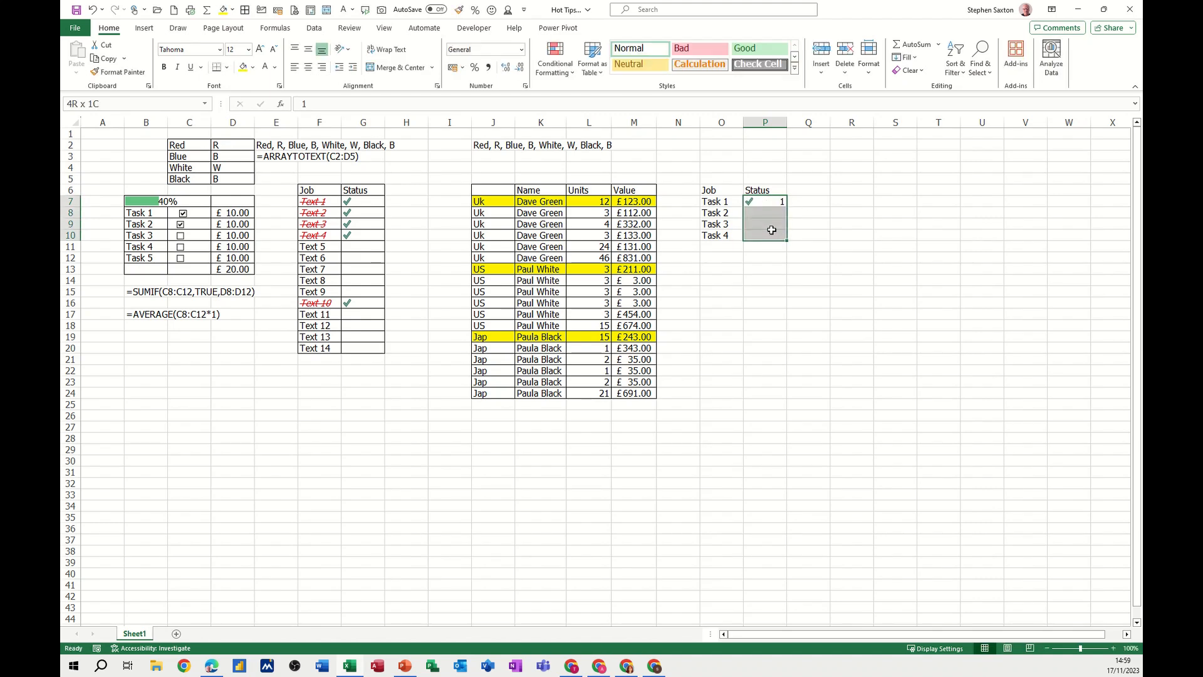
click(559, 68)
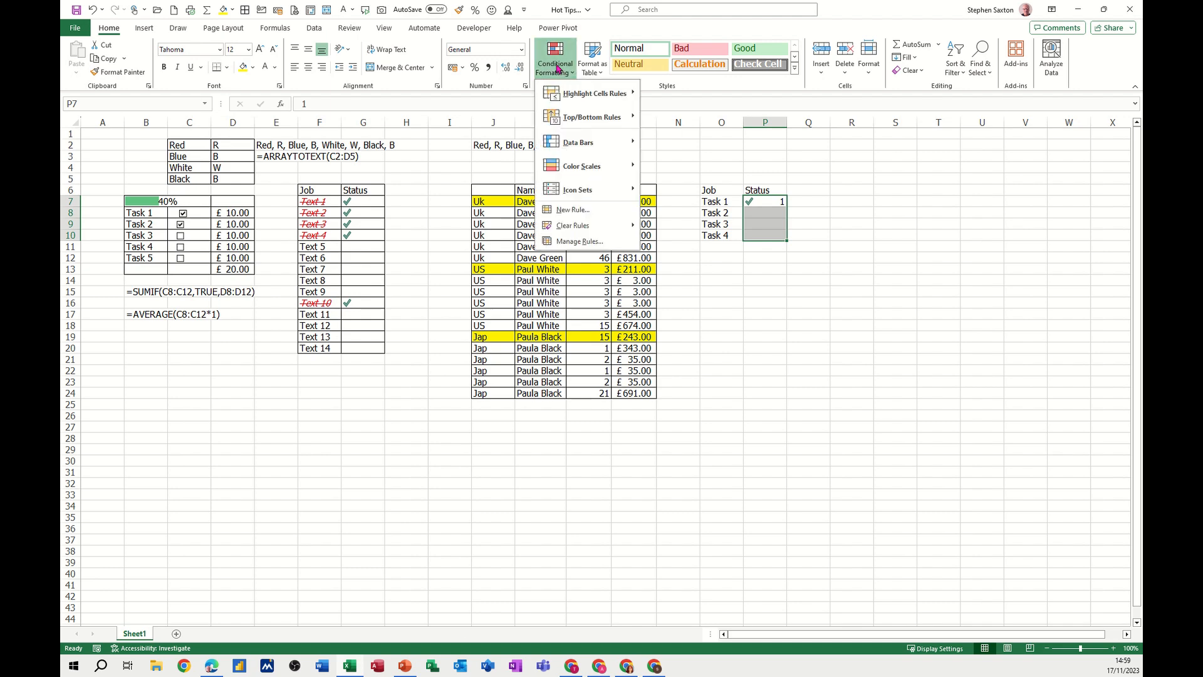
click(579, 242)
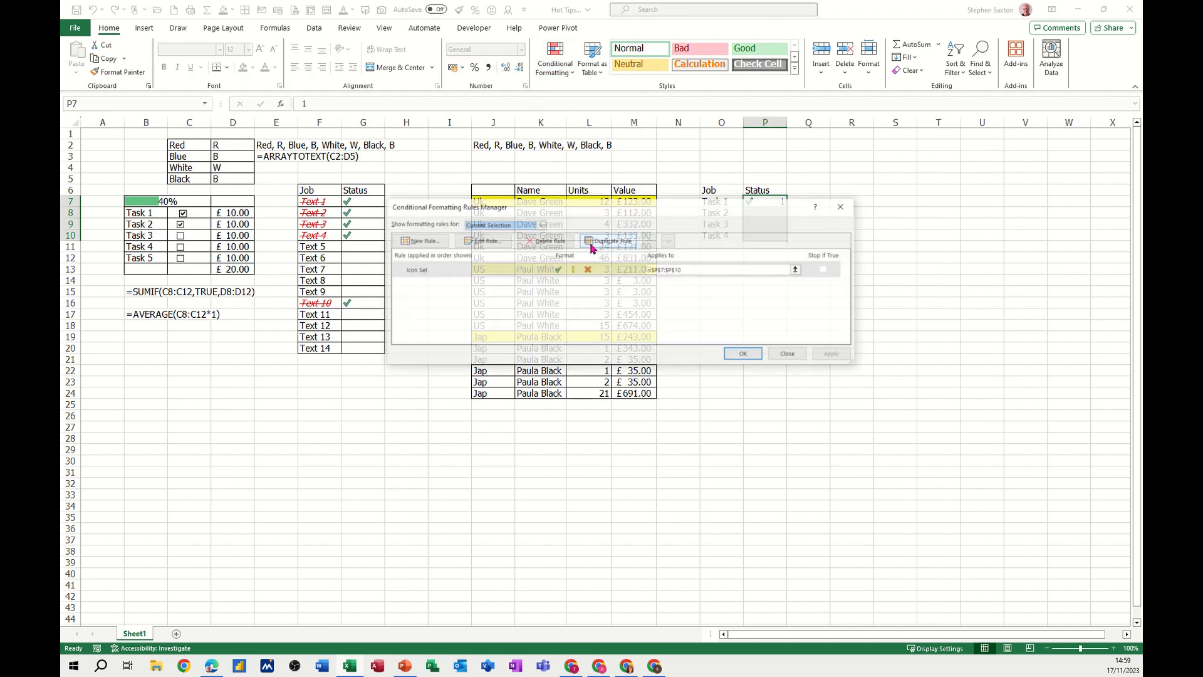
click(483, 240)
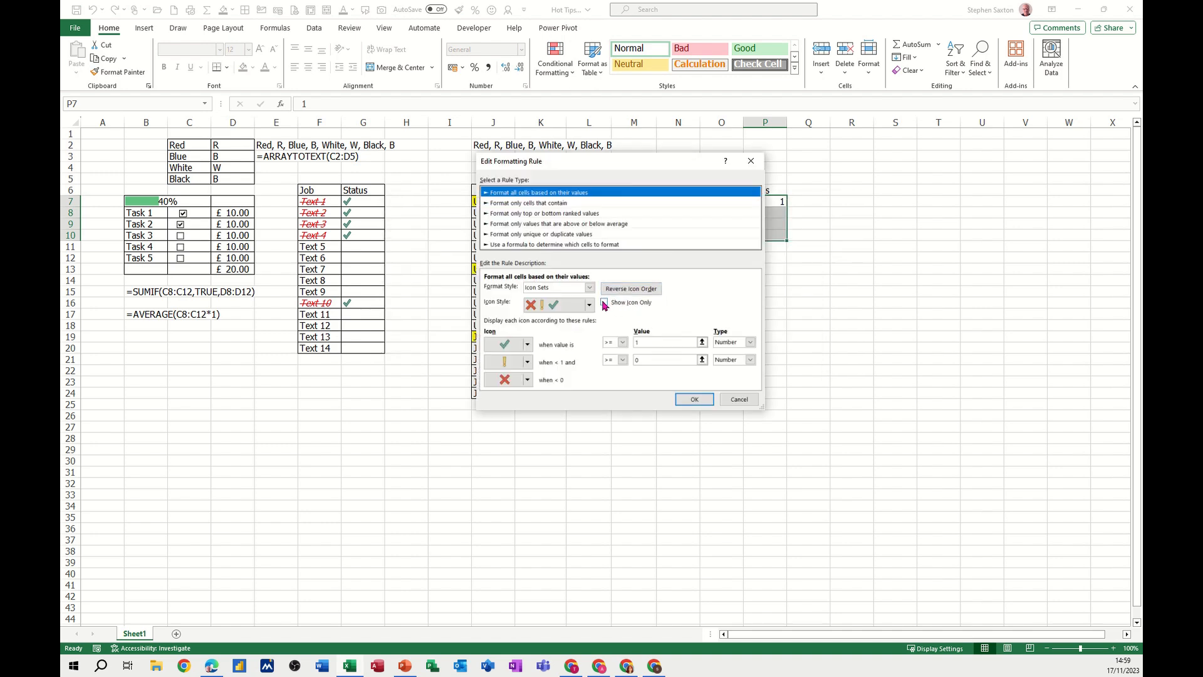
click(605, 304)
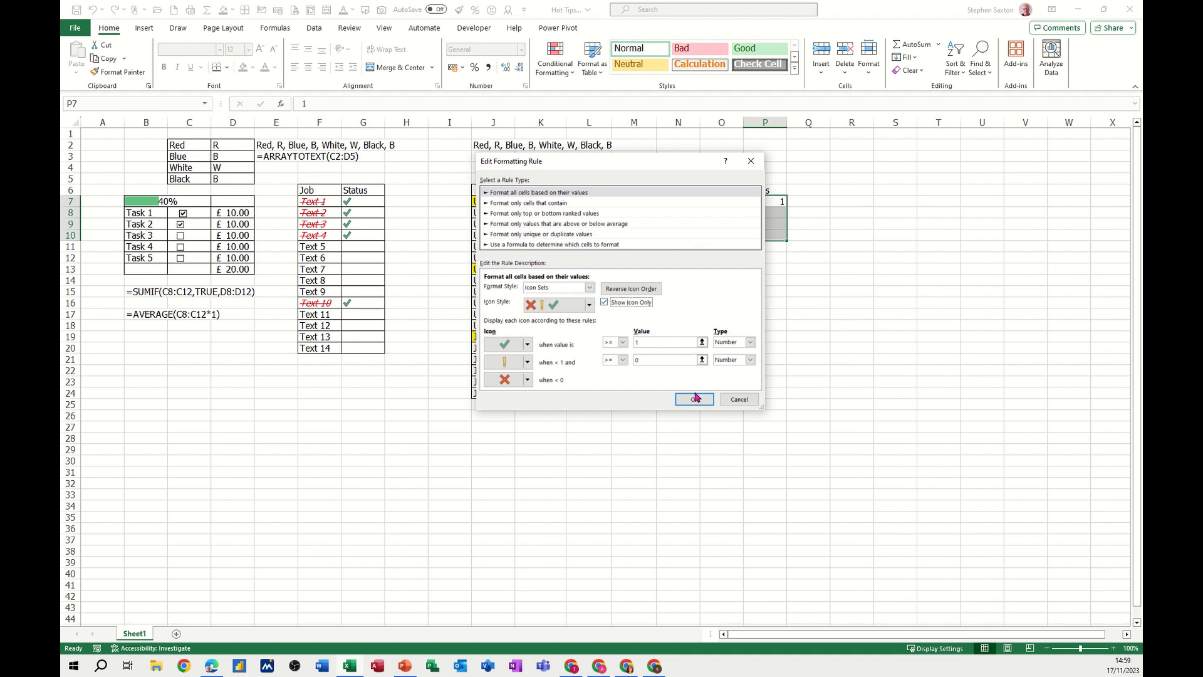
click(694, 399)
click(739, 354)
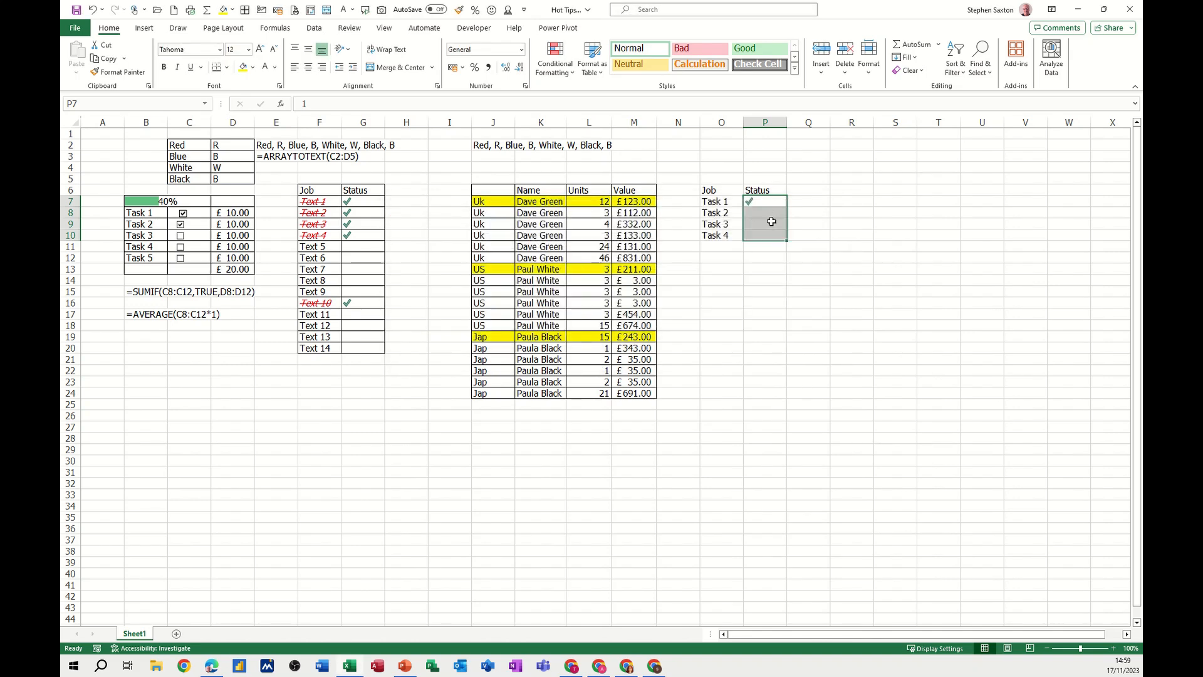
drag(714, 199, 716, 231)
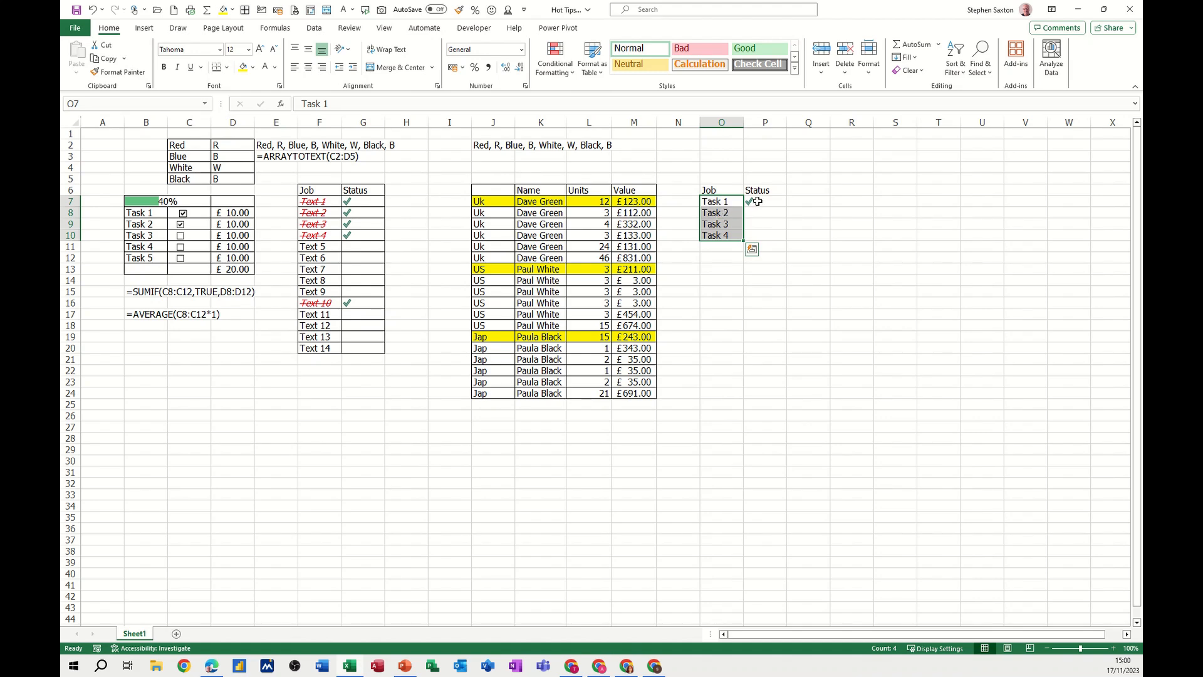
click(562, 70)
click(809, 265)
drag(726, 203, 746, 235)
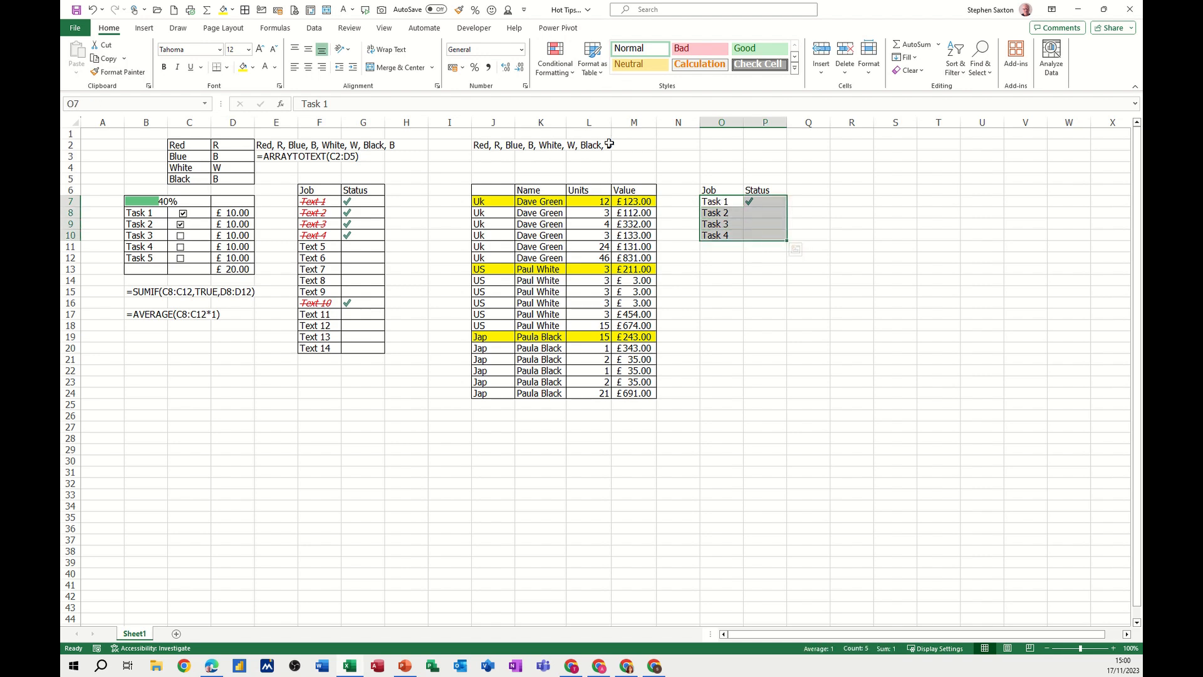
click(563, 73)
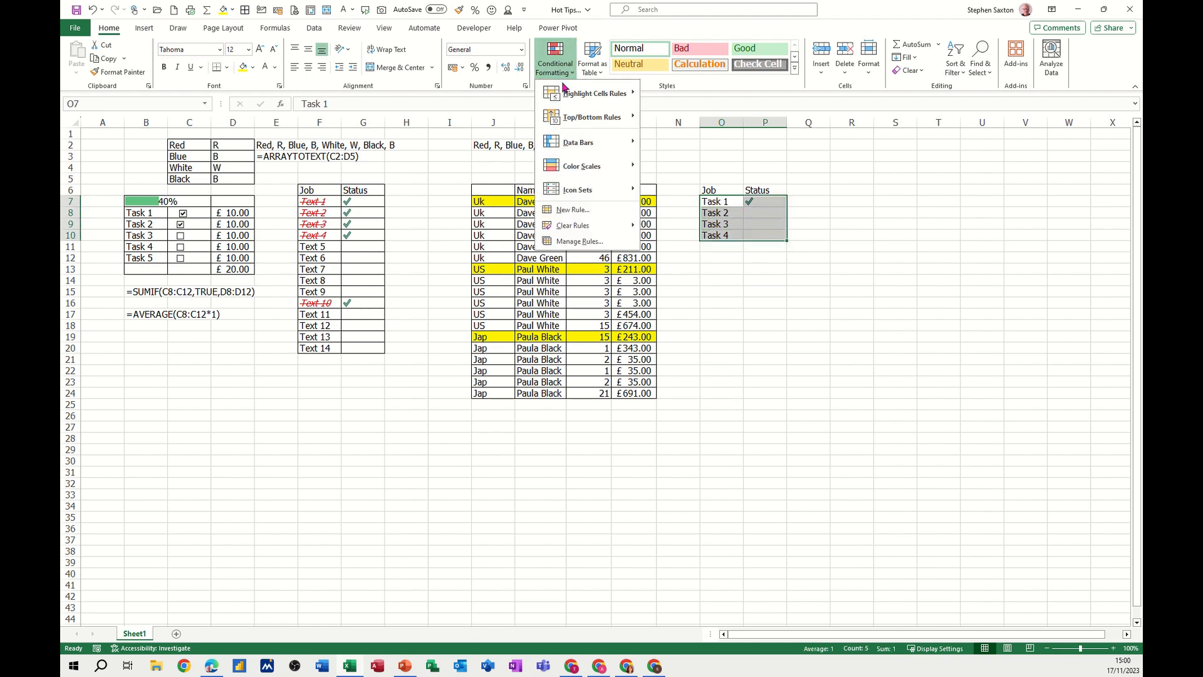
click(579, 242)
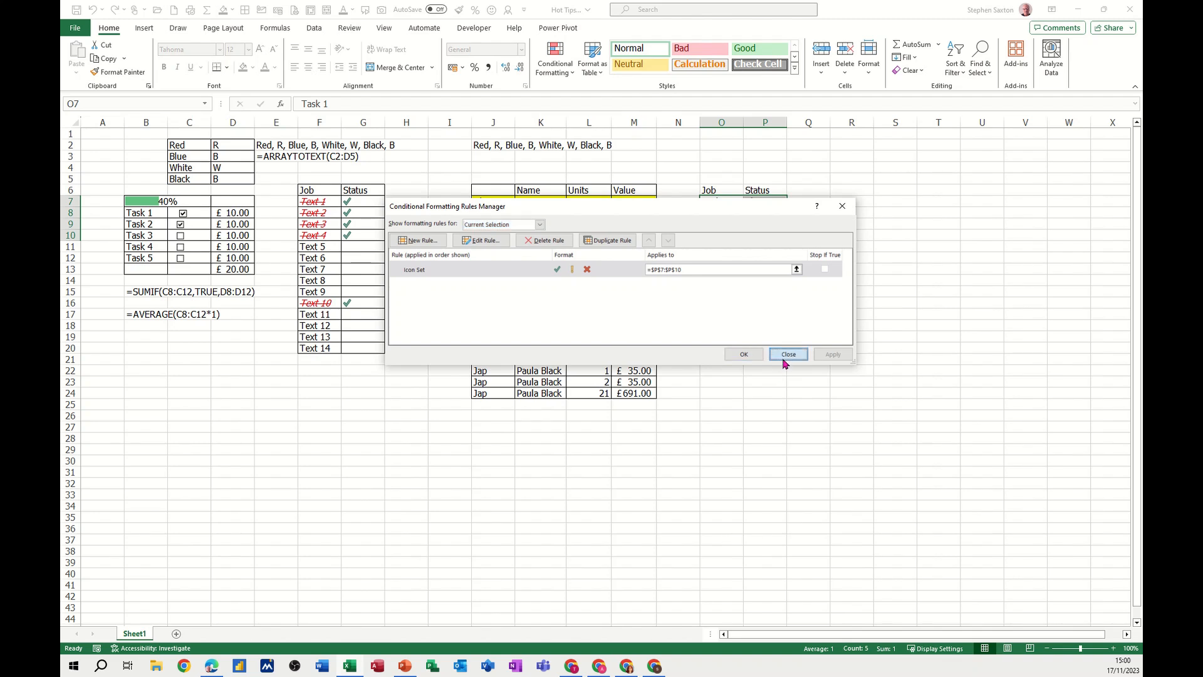
click(787, 355)
- Start a formula-based conditional formatting rule for job cells O7:O10 with the formula =$P7
drag(717, 202, 721, 236)
click(557, 69)
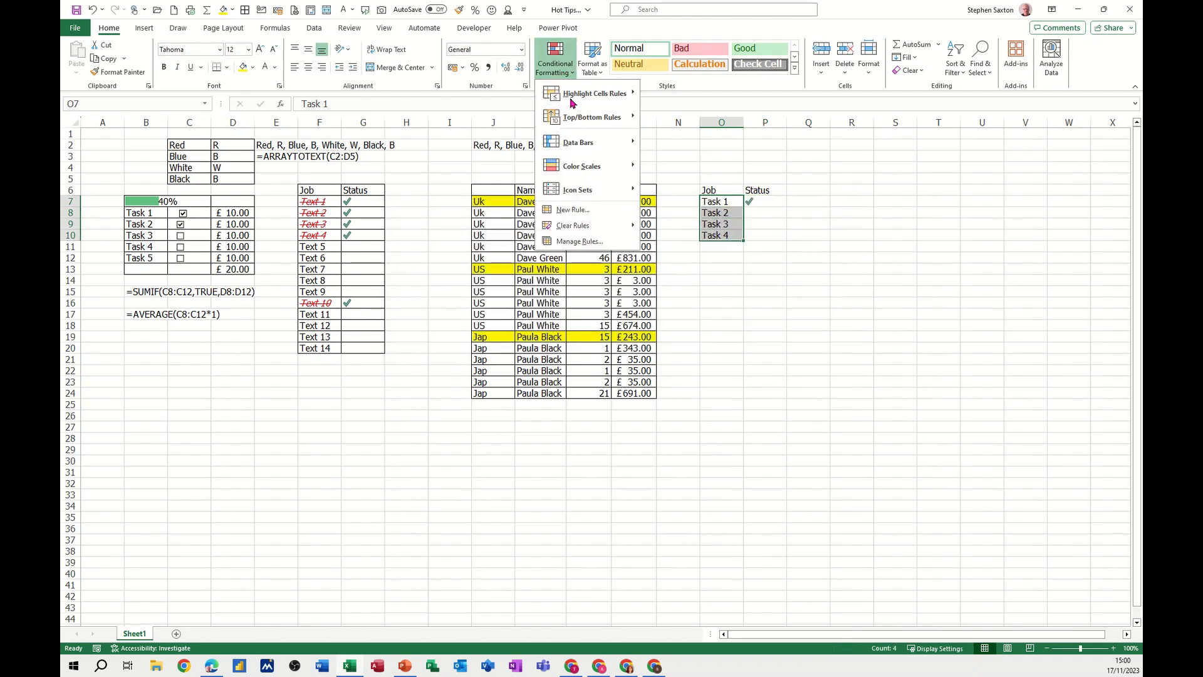
click(572, 242)
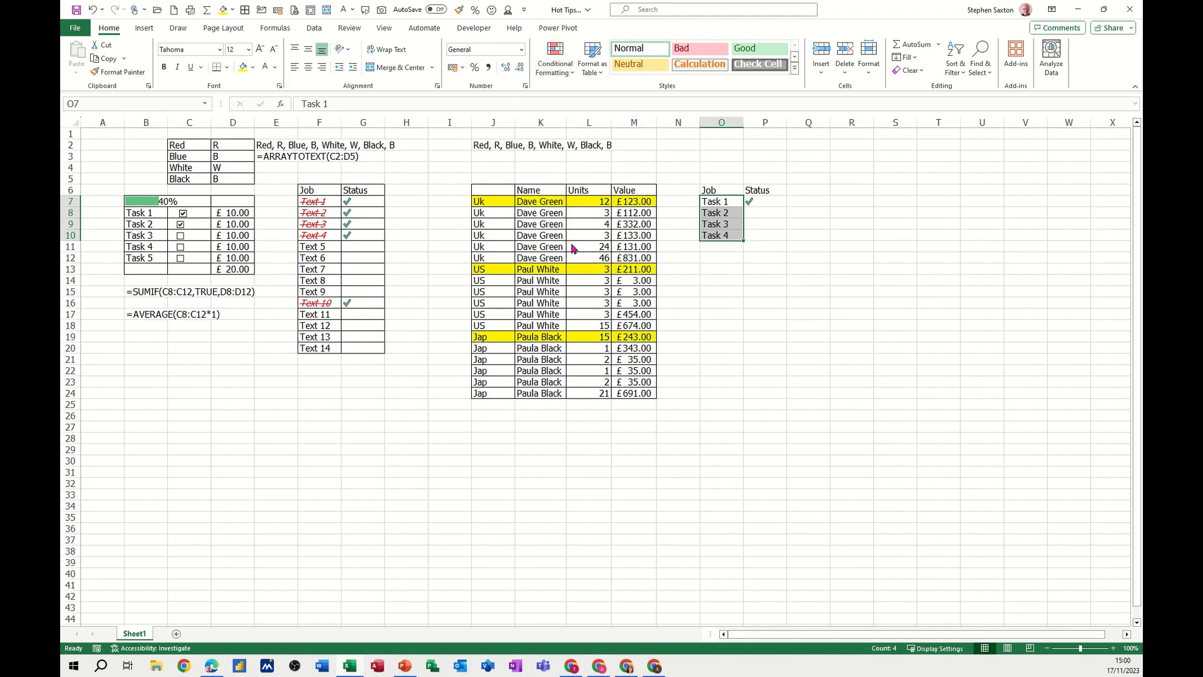
click(419, 240)
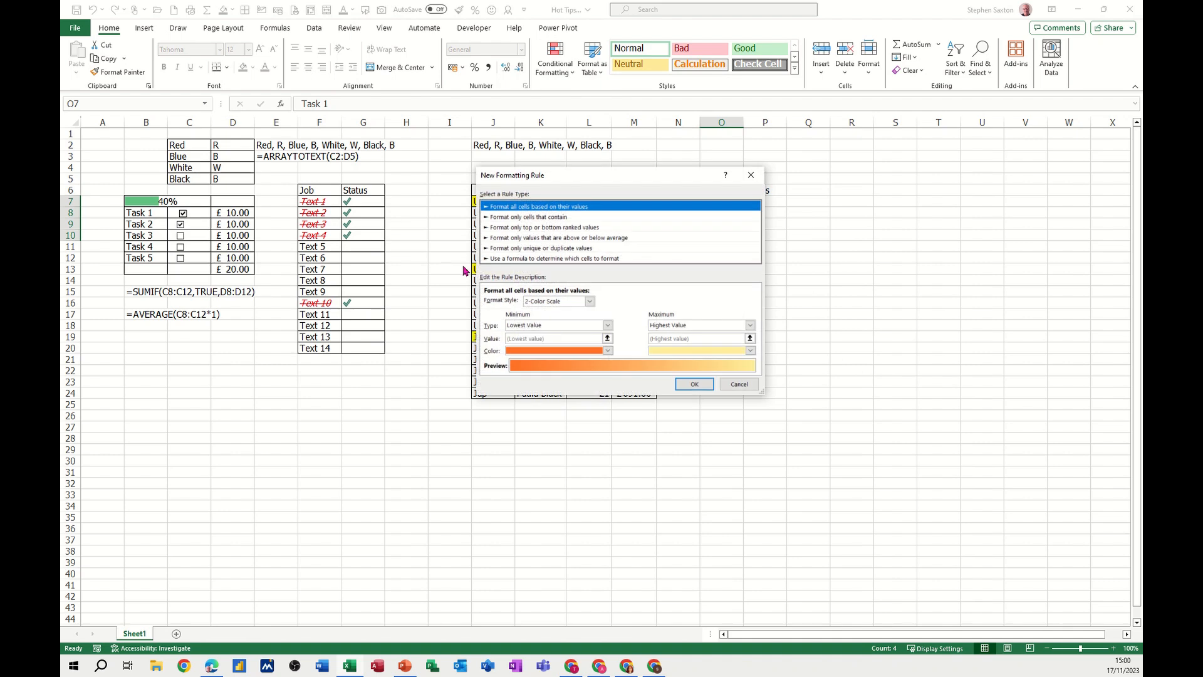
click(525, 259)
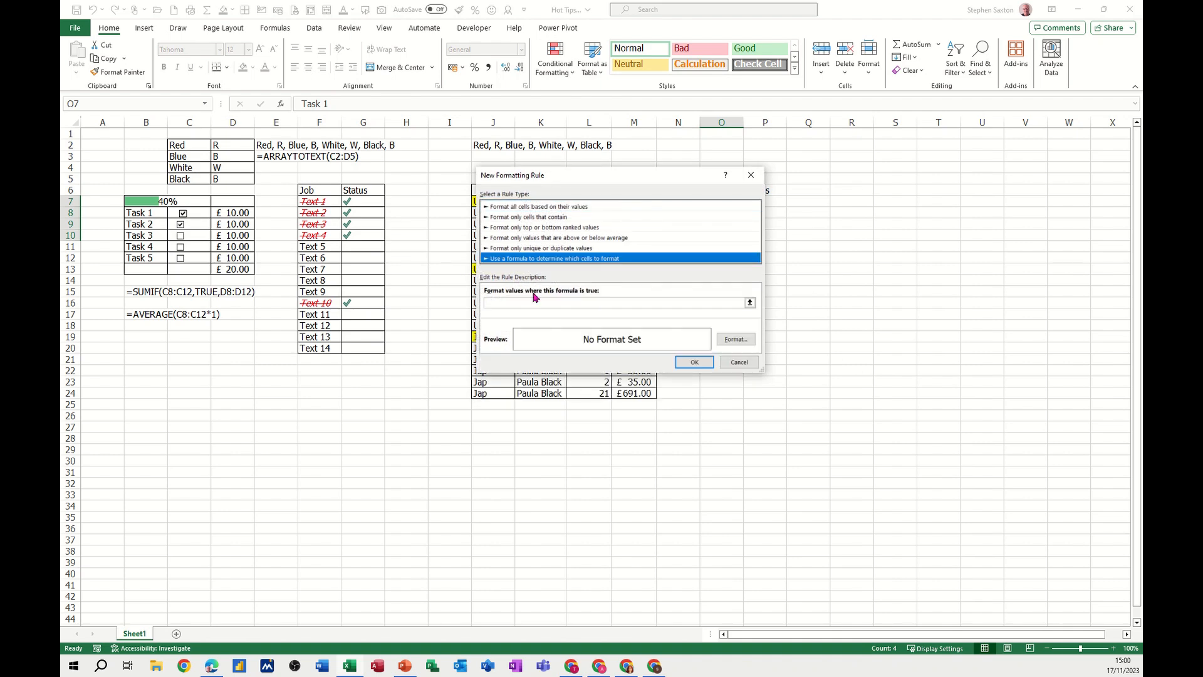
drag(622, 175, 776, 270)
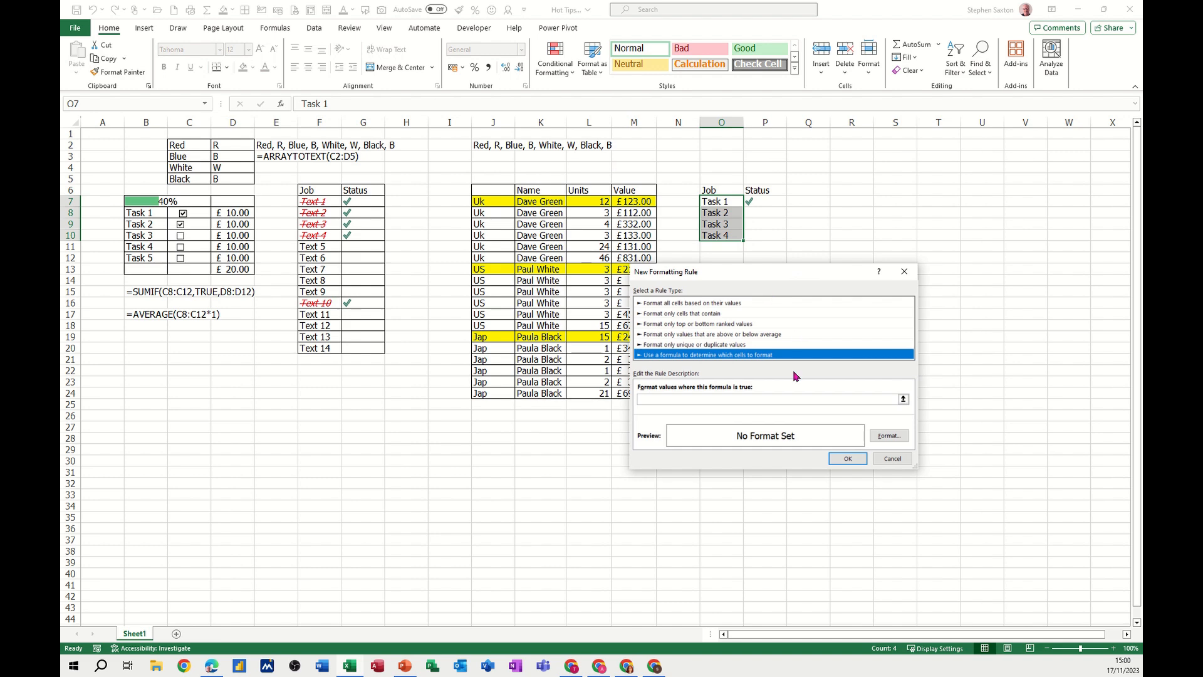
click(697, 399)
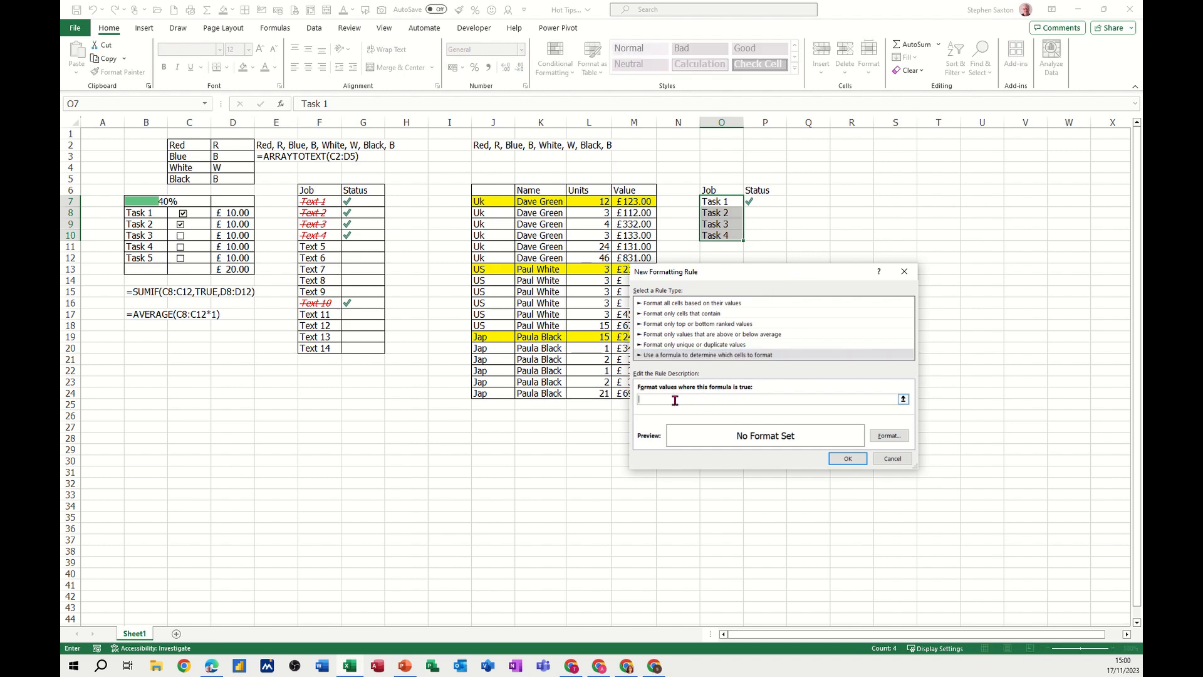
click(763, 201)
key(F4)
- Set the rule's format to red, italic text with strikethrough
click(873, 437)
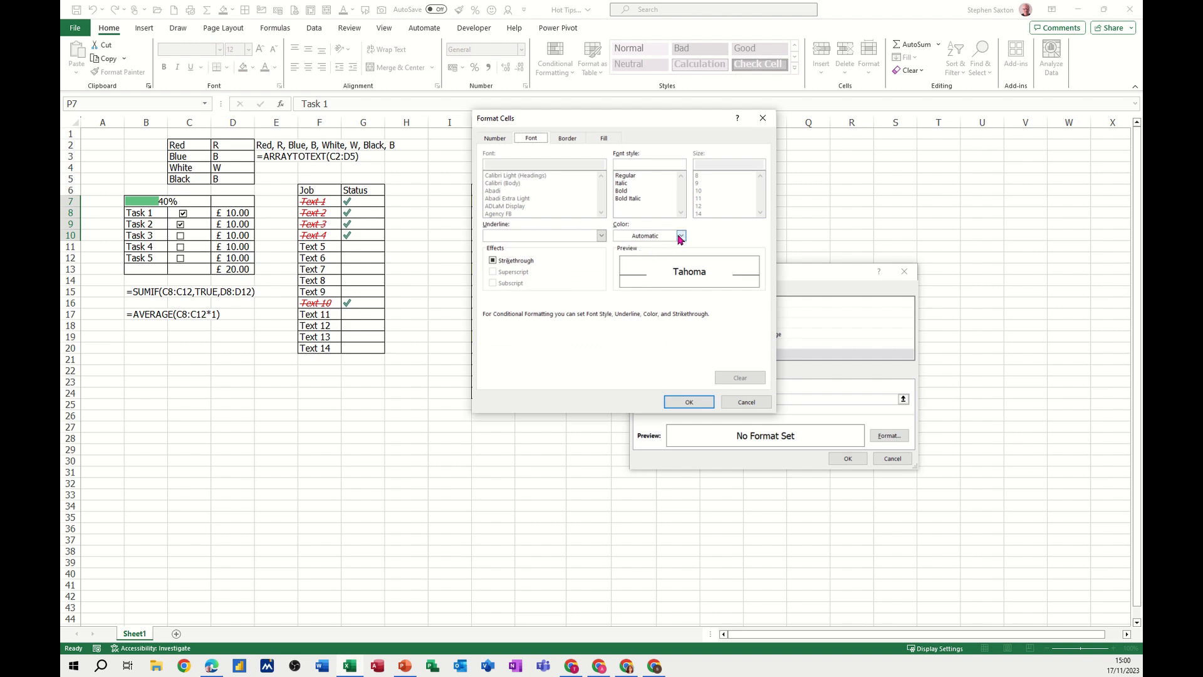
click(681, 236)
click(629, 357)
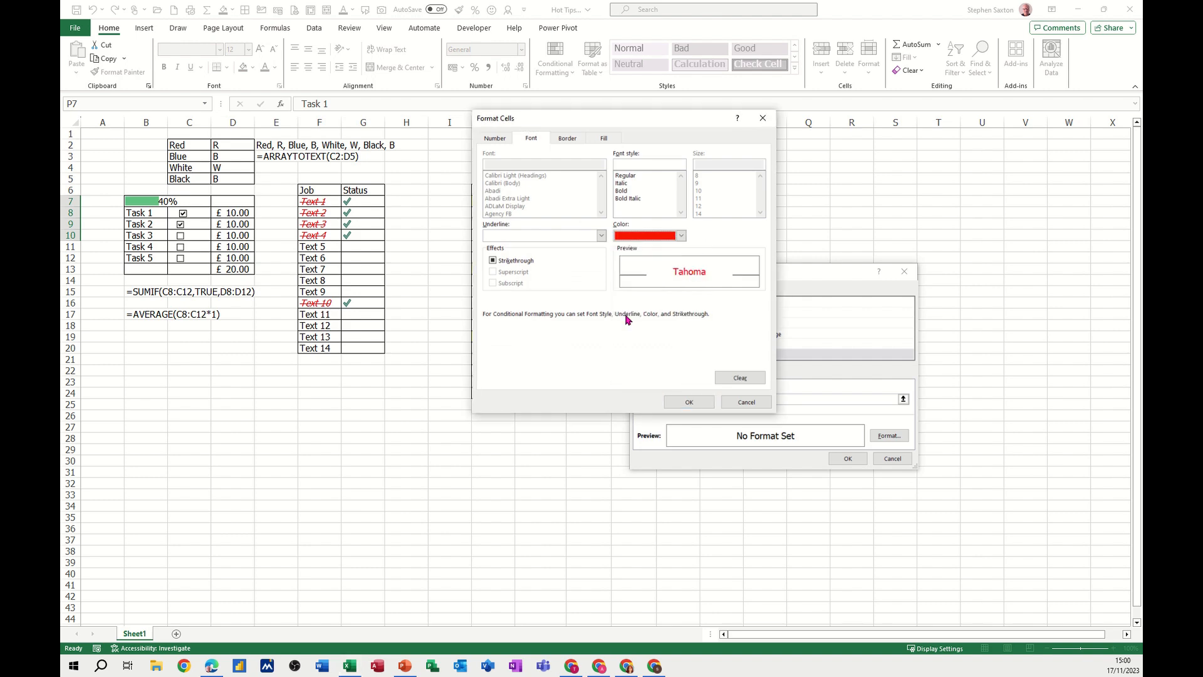
click(627, 184)
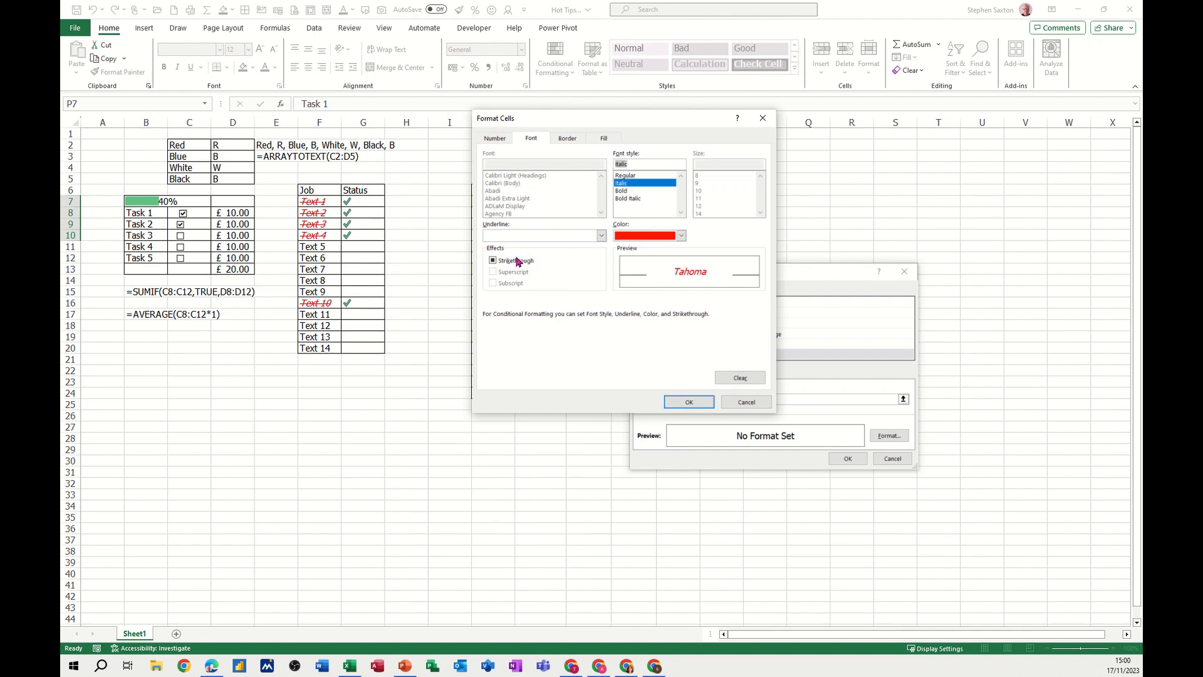
click(493, 260)
click(675, 401)
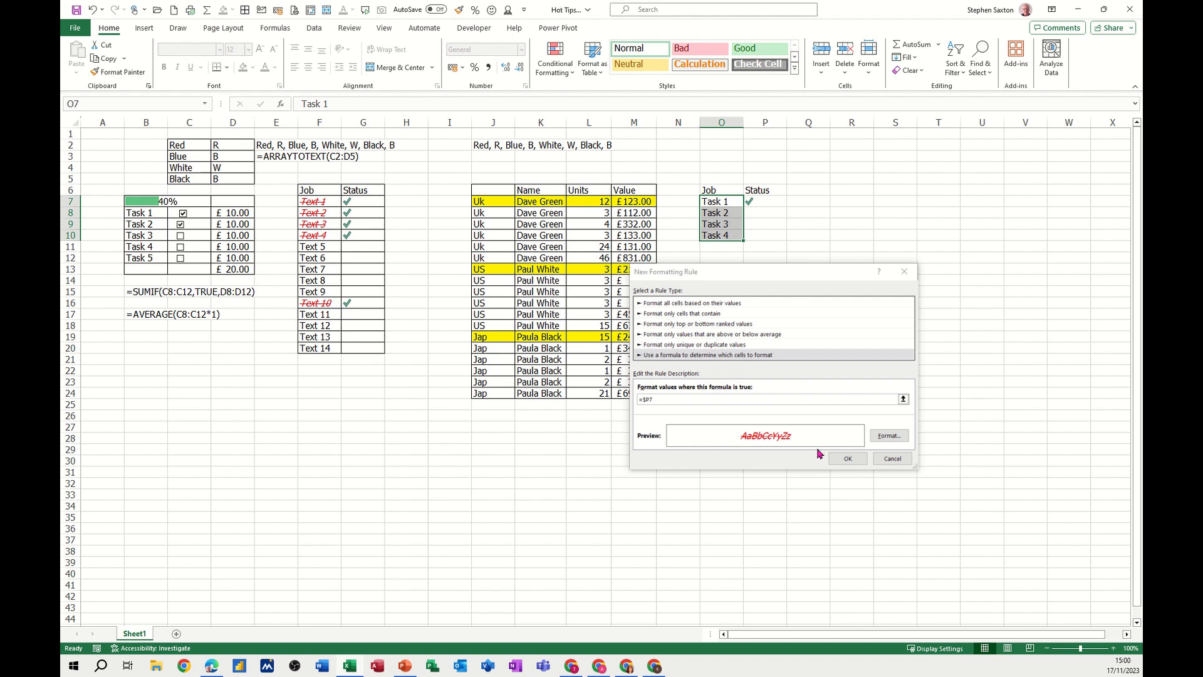
- Apply the formula-based formatting rule to the job cells and mark Task 3 as completed in its Status cell P9
click(848, 458)
click(740, 355)
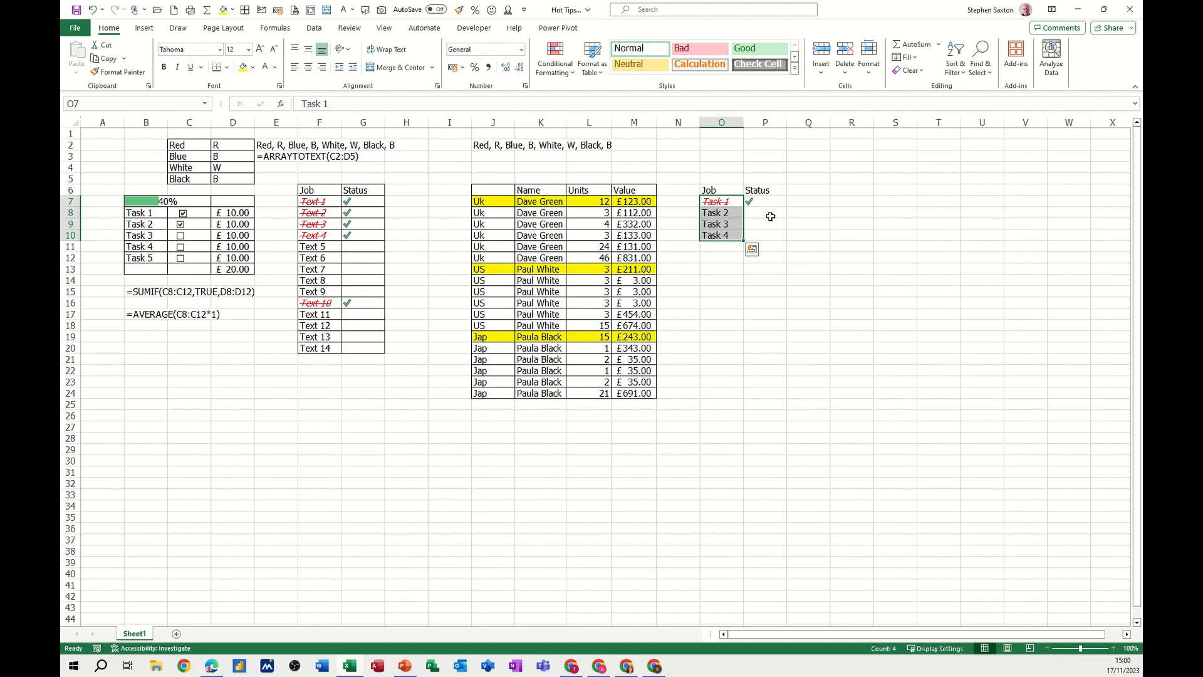
click(765, 224)
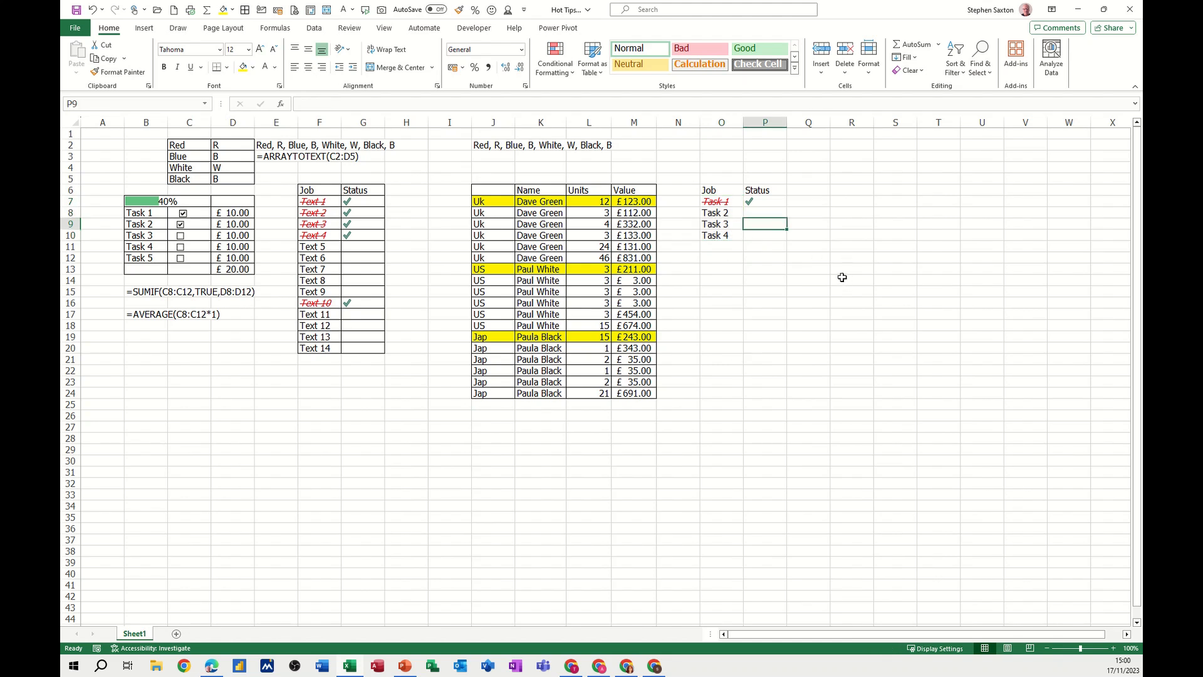
text(P)
click(771, 271)
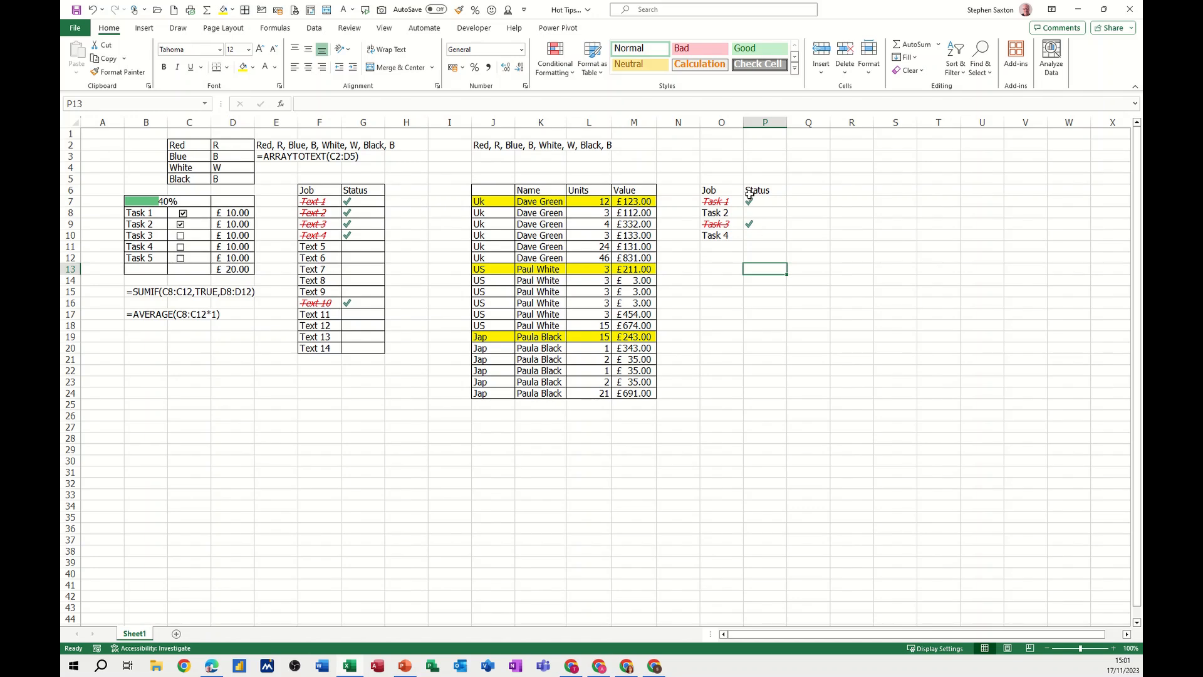
- Toggle the Task 3 and Task 4 check boxes on and off in the existing checklist, and untick Task 2
click(180, 236)
click(181, 247)
click(181, 247)
click(180, 236)
click(180, 225)
- Enter Task 1 in cell B20 and fill the series down to Task 5 in B24
click(136, 350)
text(Task 1)
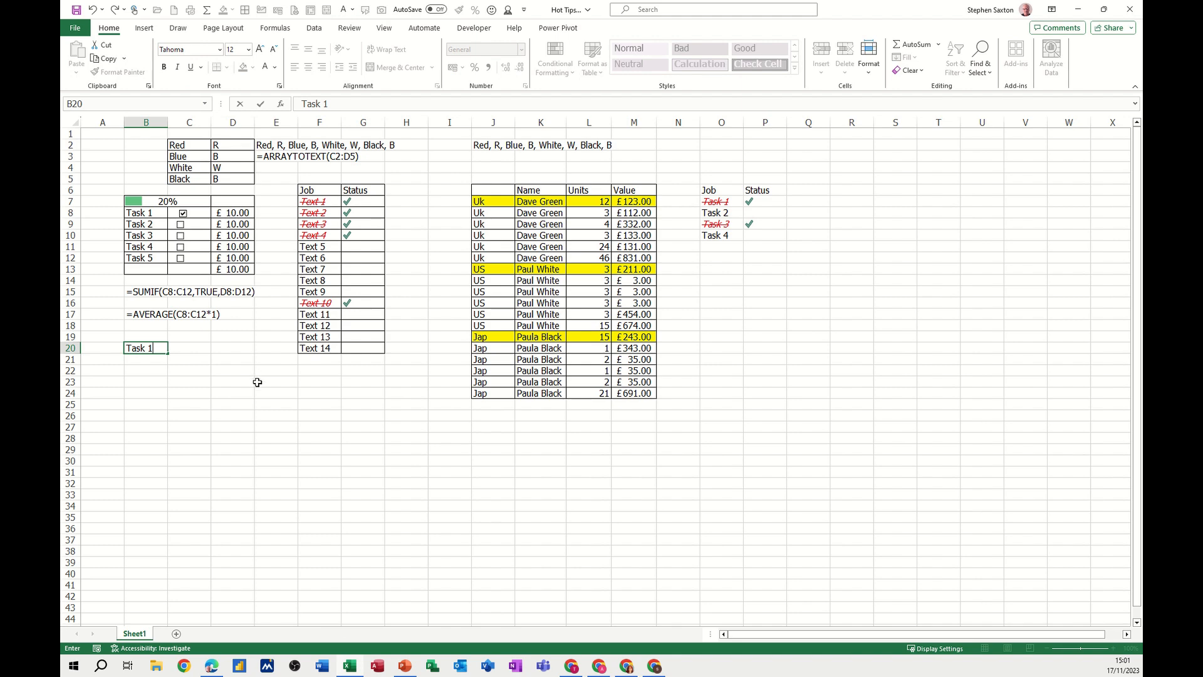
drag(168, 354, 167, 396)
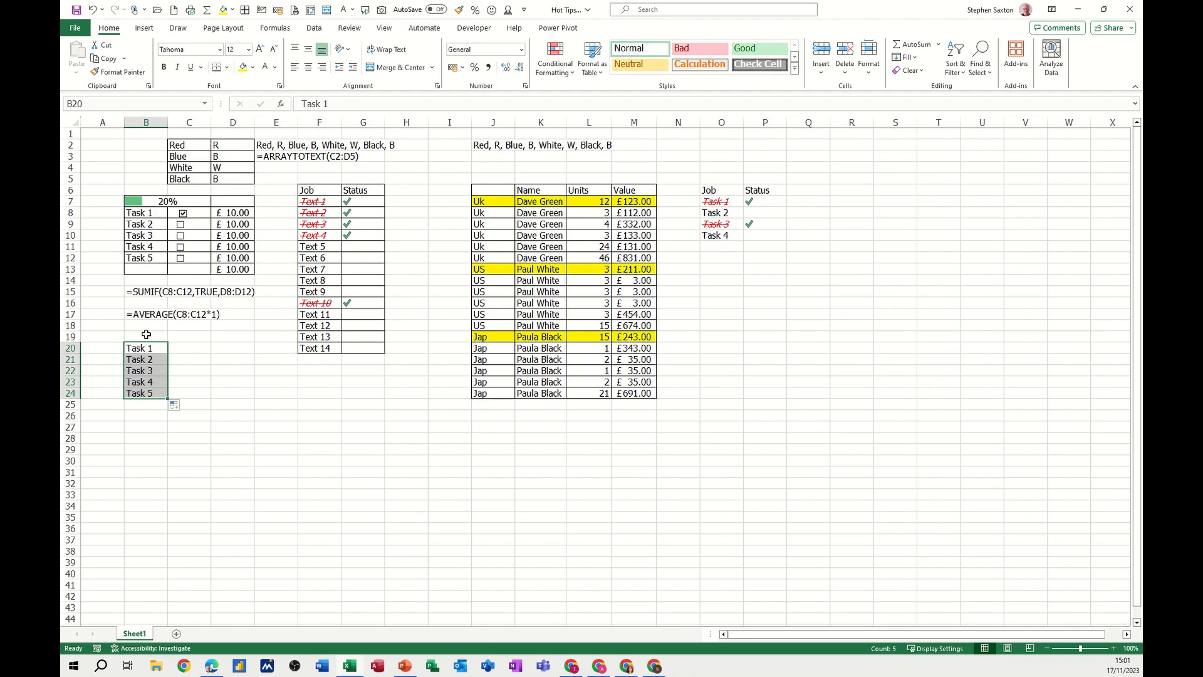
- Merge and center cells B19:C19 above the new task list
click(150, 335)
drag(150, 335, 207, 332)
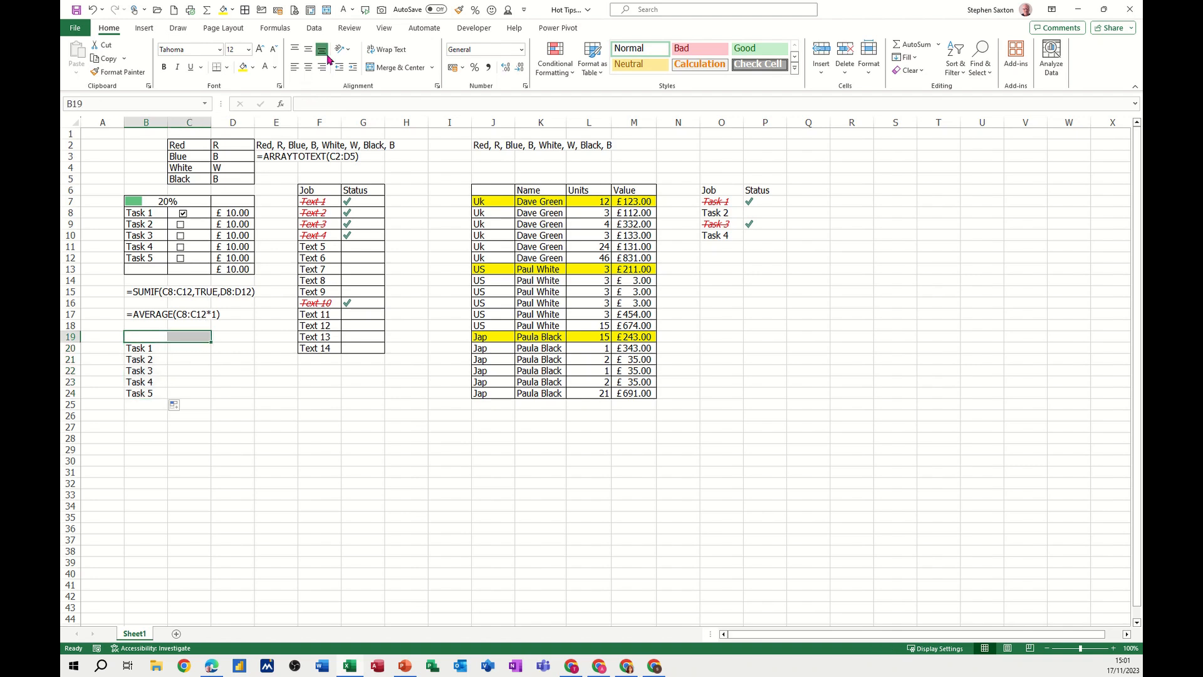
click(399, 67)
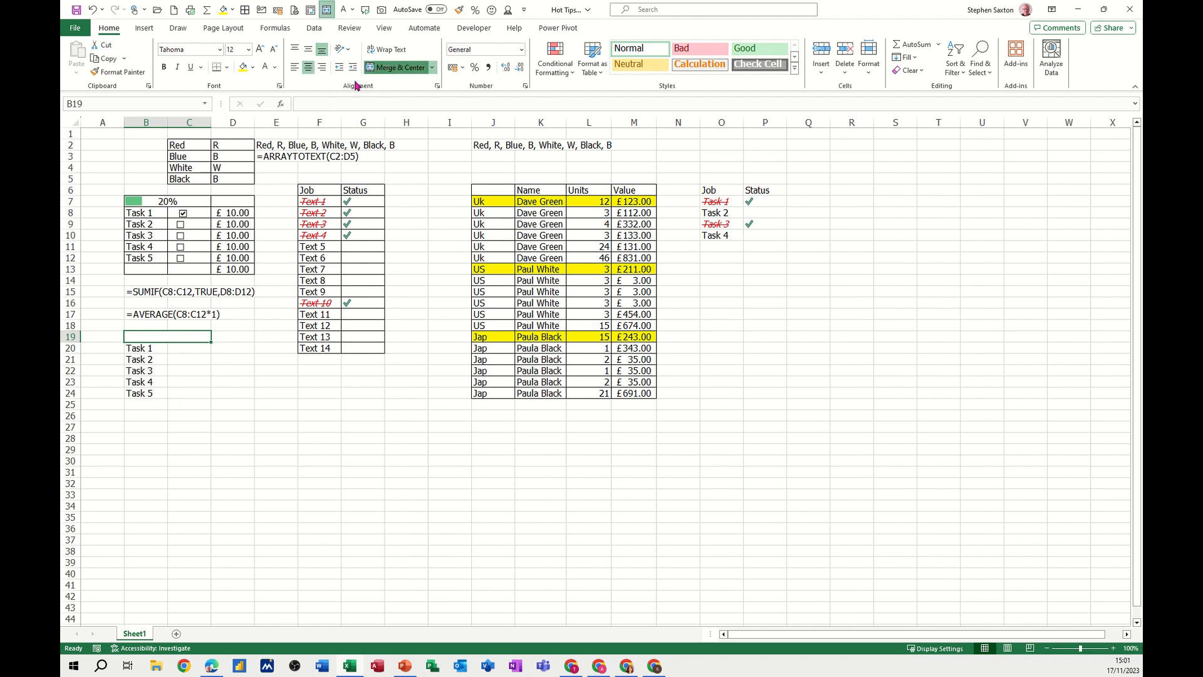
- Check in the ribbon customization options that Developer is enabled, and accept the options
click(194, 348)
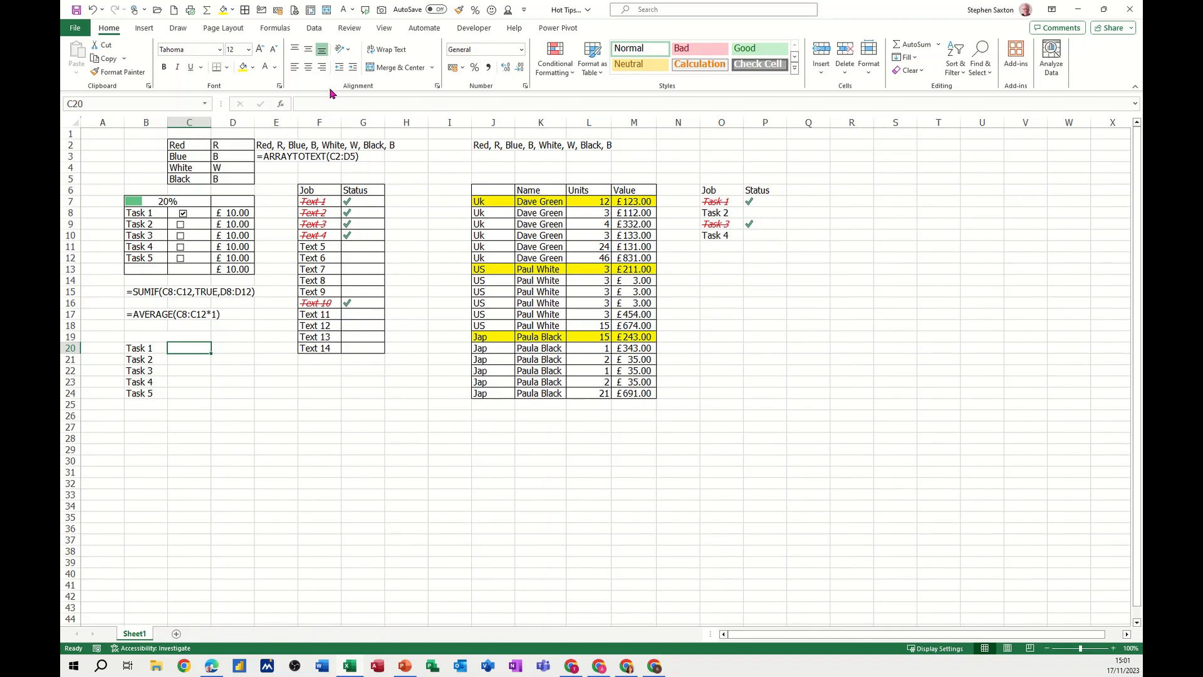
click(467, 30)
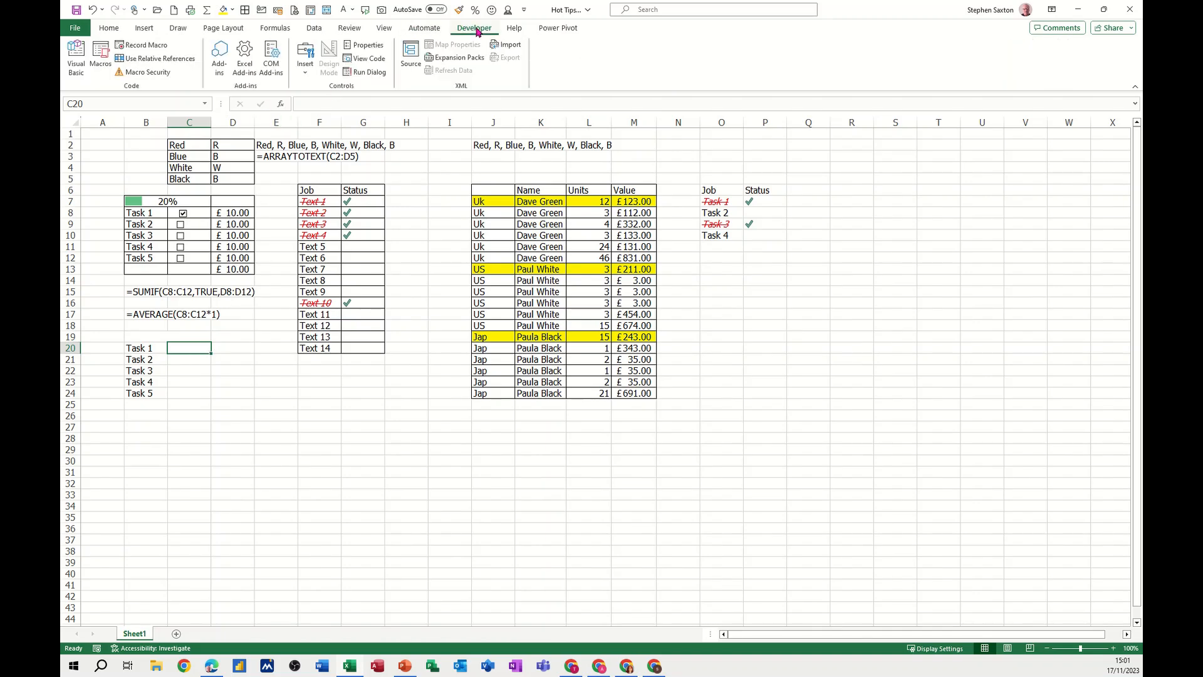
right_click(389, 29)
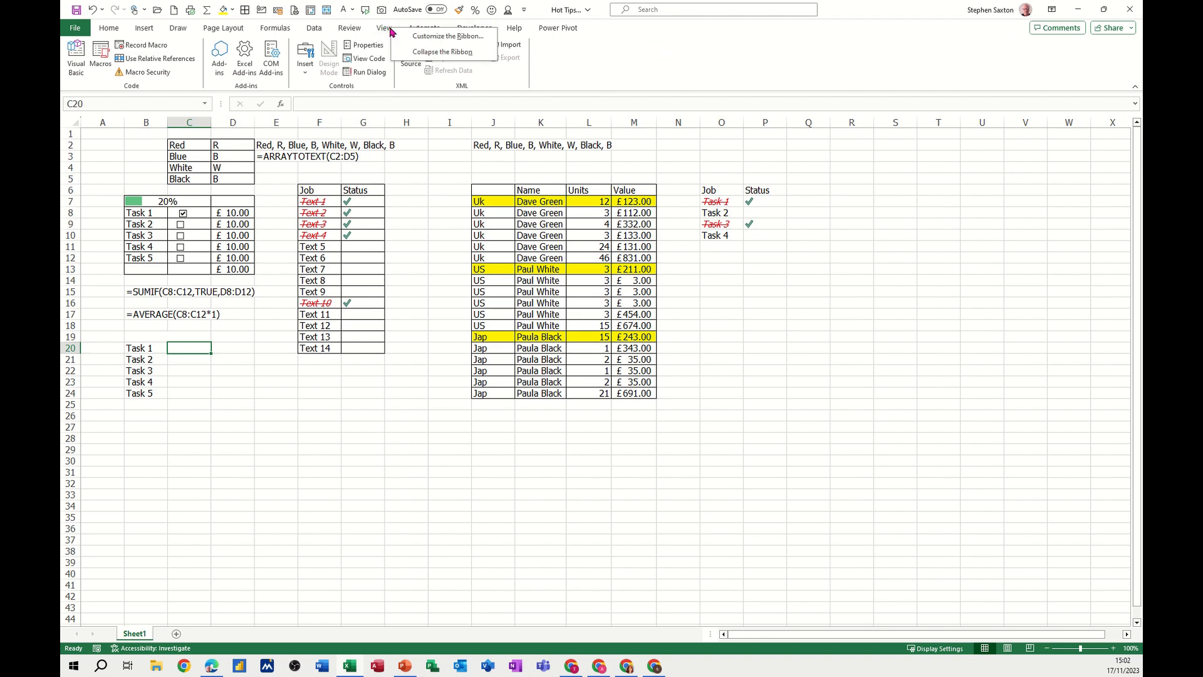
click(428, 36)
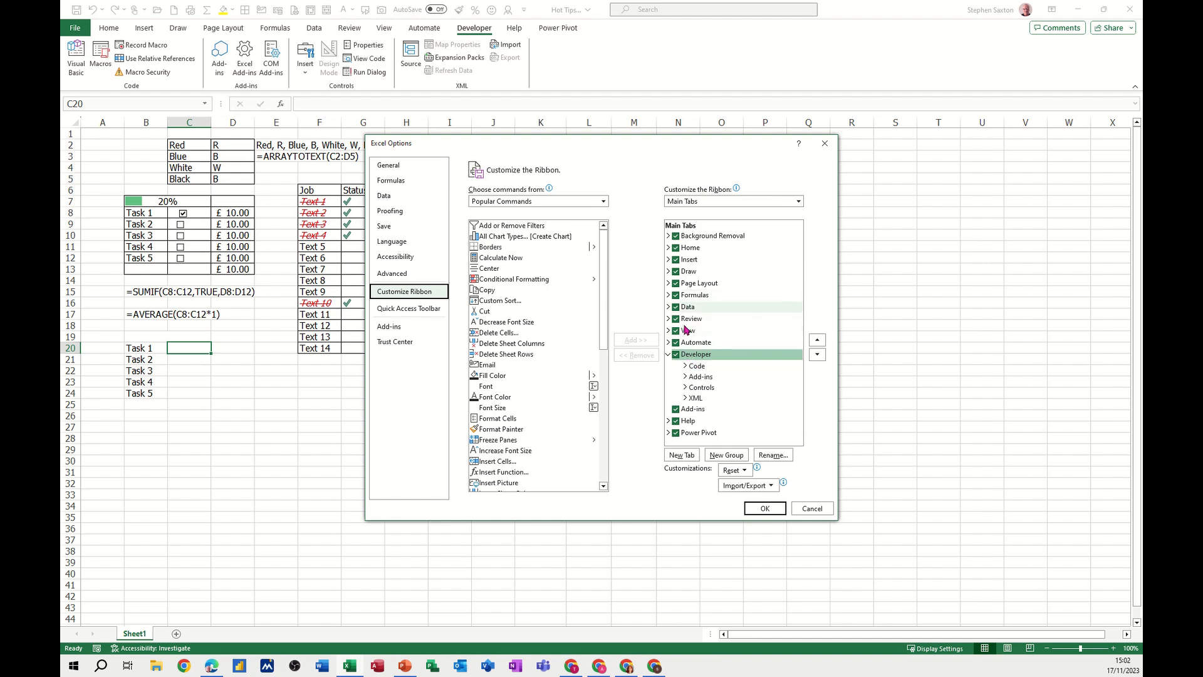
click(765, 508)
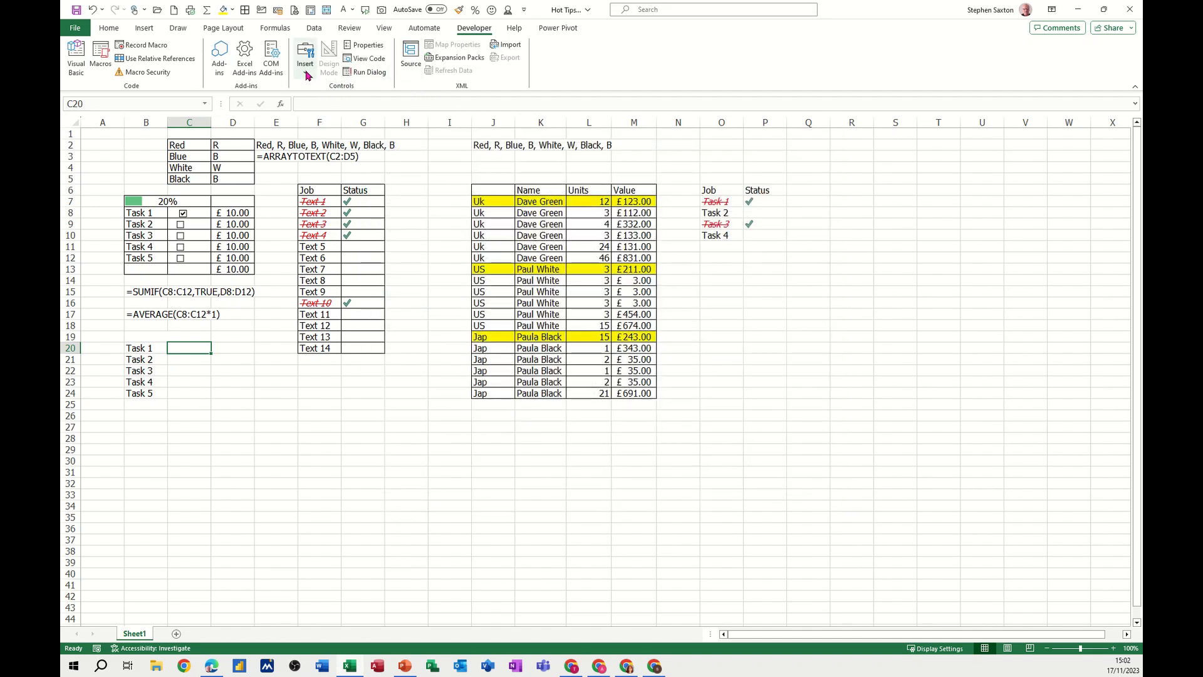
- Insert a form-control check box beside Task 1 at C20 and delete its label text
click(307, 70)
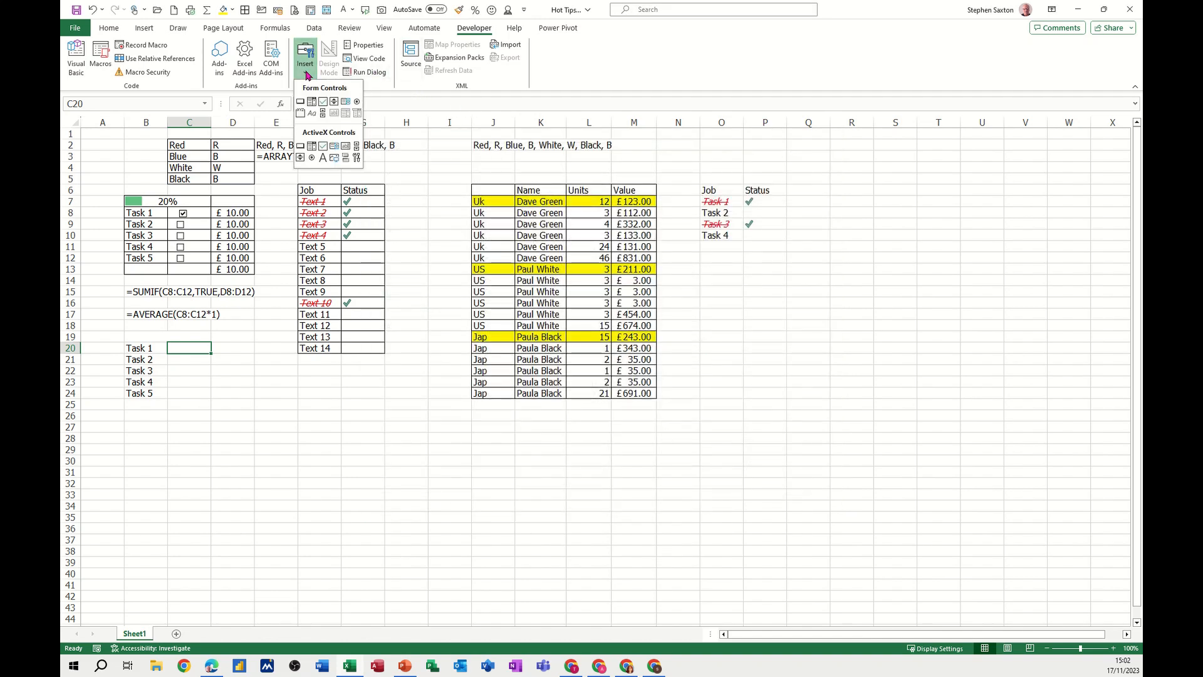
click(324, 102)
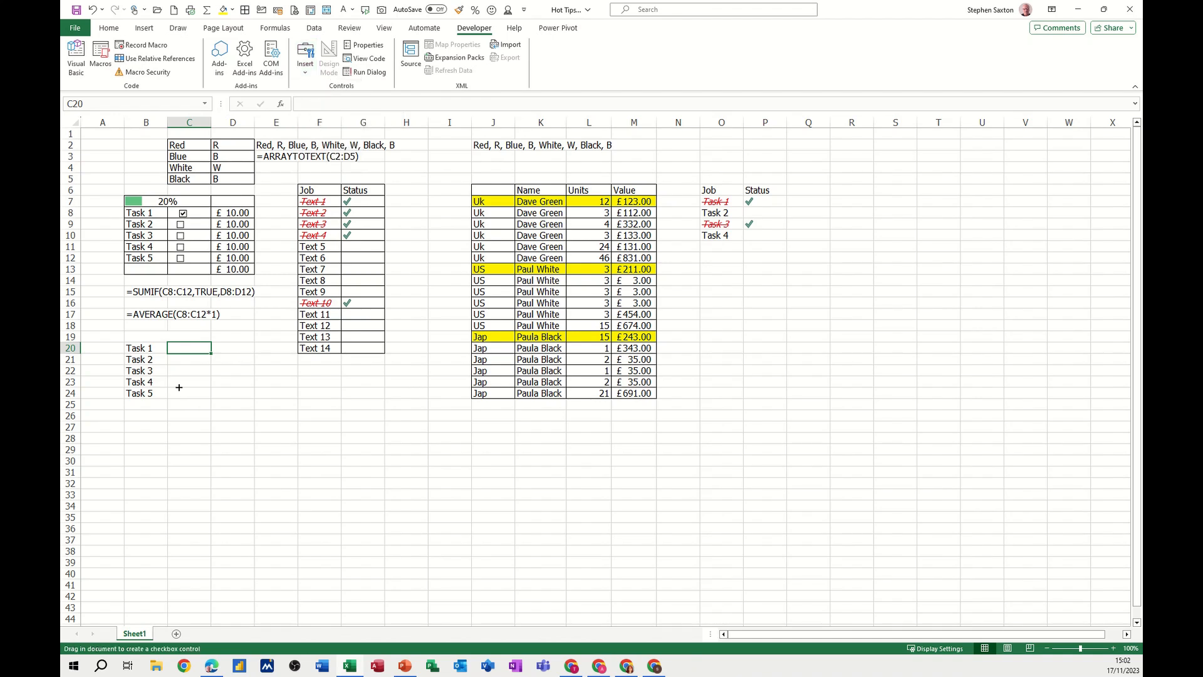
drag(179, 343, 228, 361)
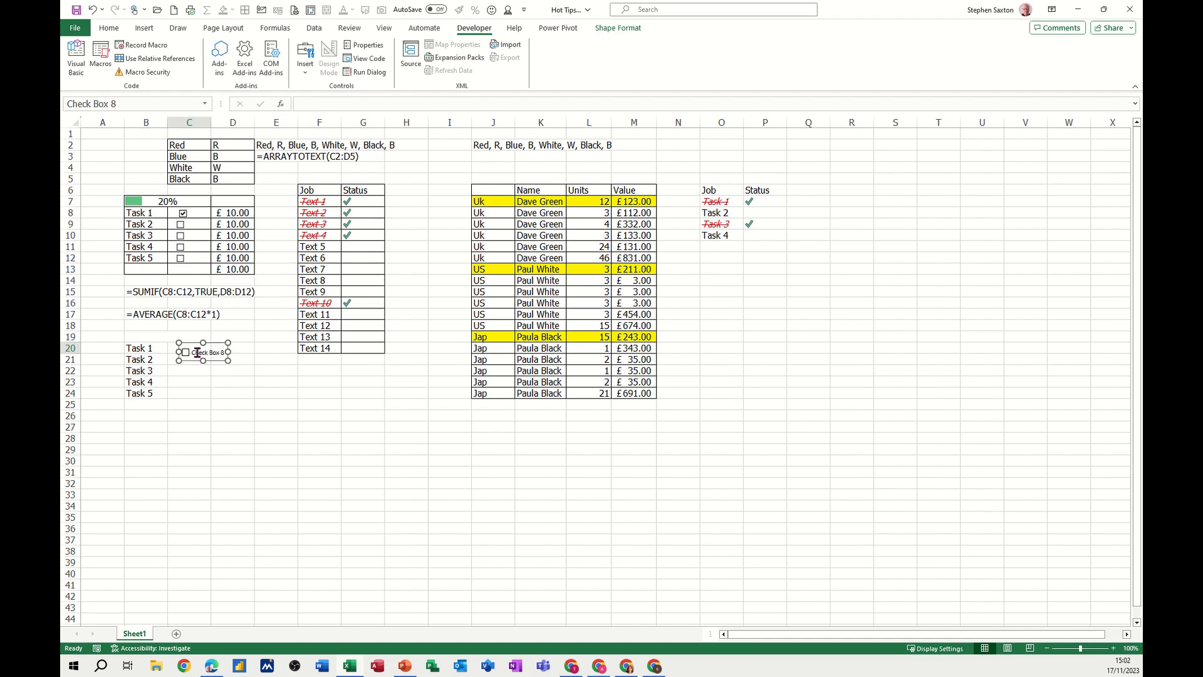
click(192, 352)
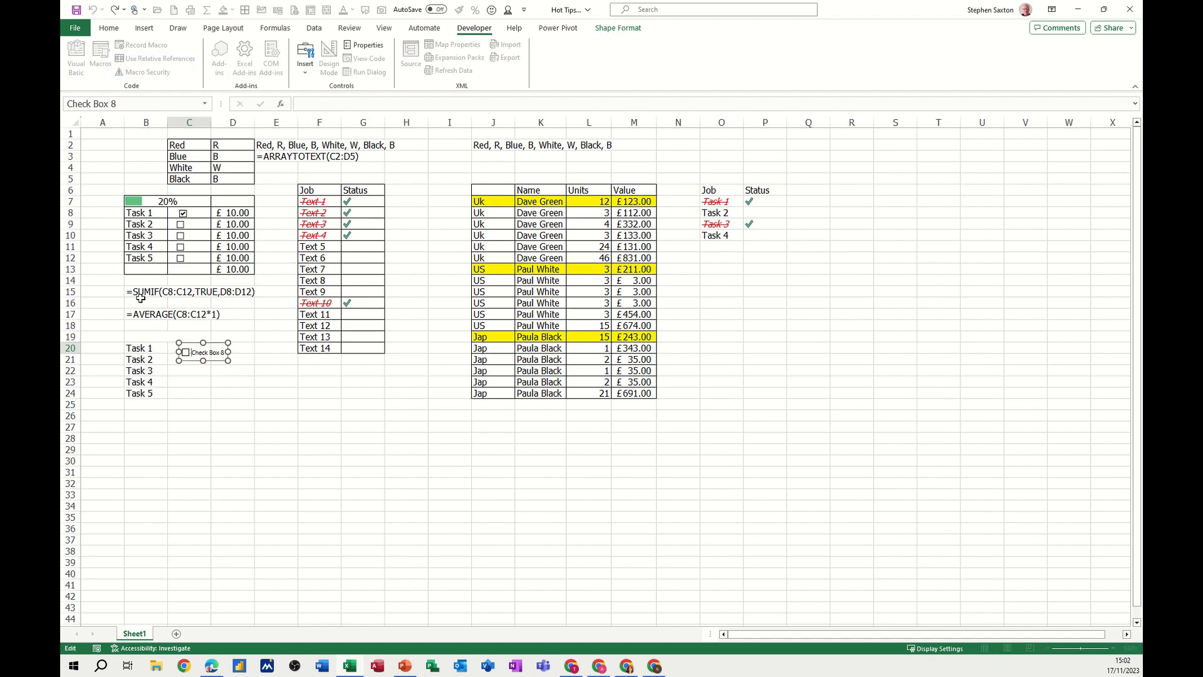
key(Delete)
key(Delete)
key(Delete)
click(232, 373)
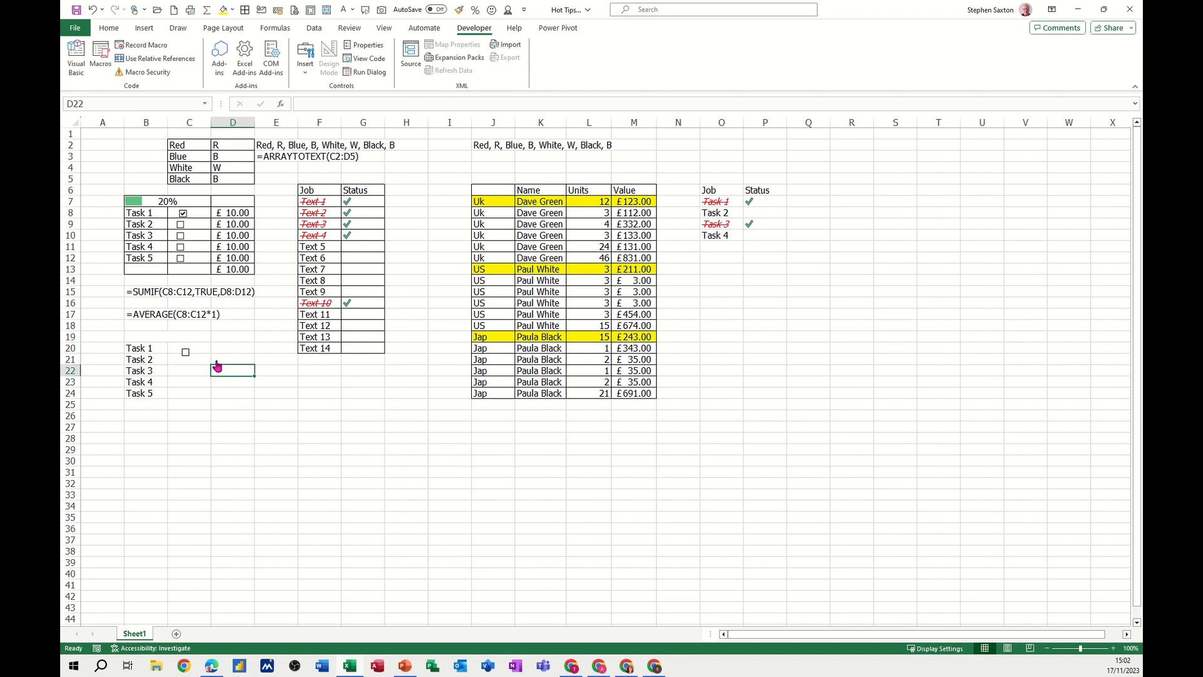
- Shrink the Task 1 check box so it fits within column C and position it in cell C20
right_click(184, 352)
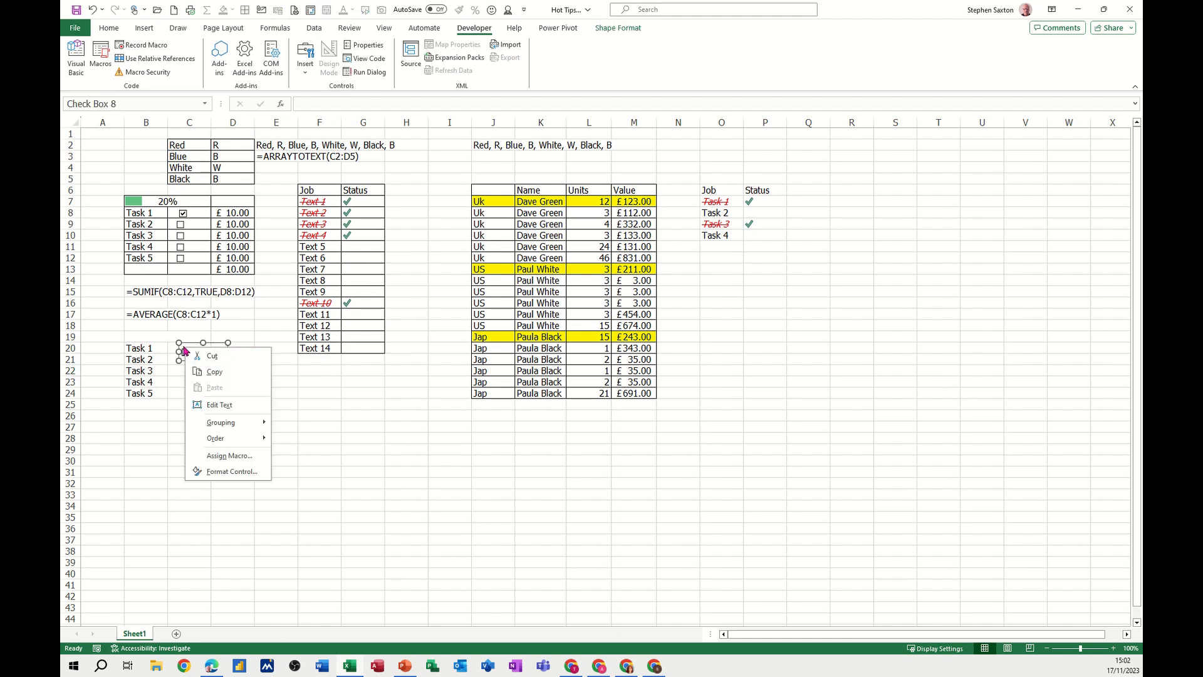
click(214, 342)
drag(227, 360, 198, 357)
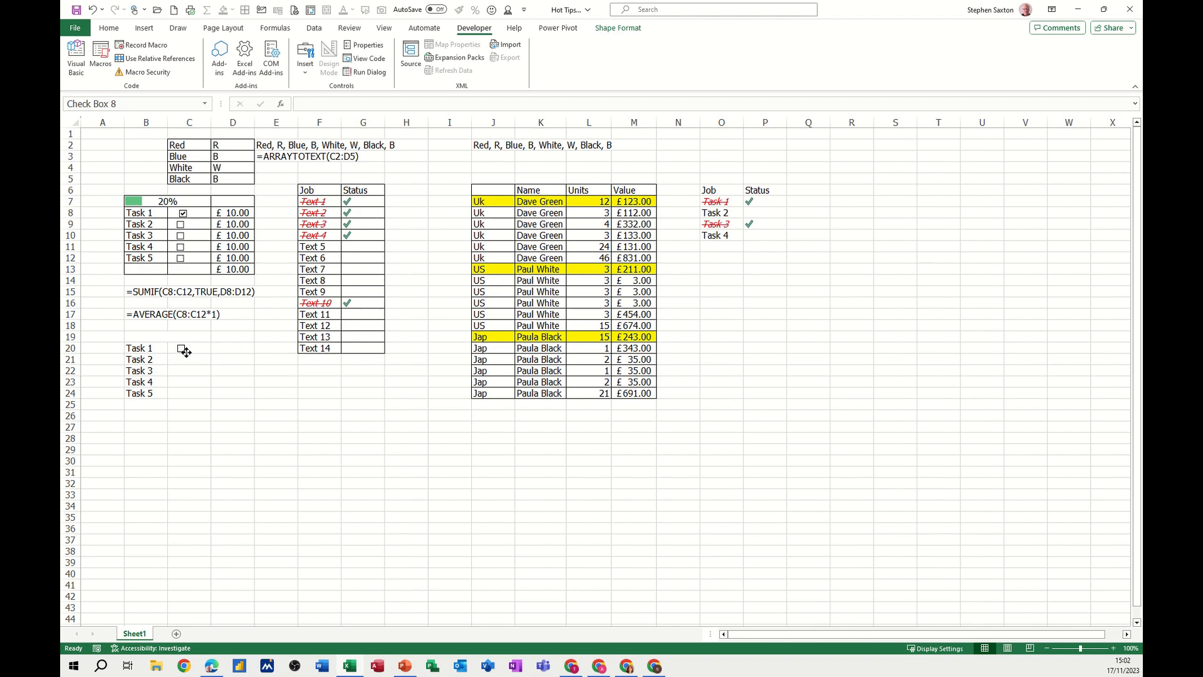
drag(182, 353, 183, 354)
- Paste a copy of the check box and move it beside Task 2 in cell C21
click(179, 362)
key(ctrl+v)
drag(173, 374, 173, 364)
- Paste three more copies of the check box for the remaining tasks
click(180, 372)
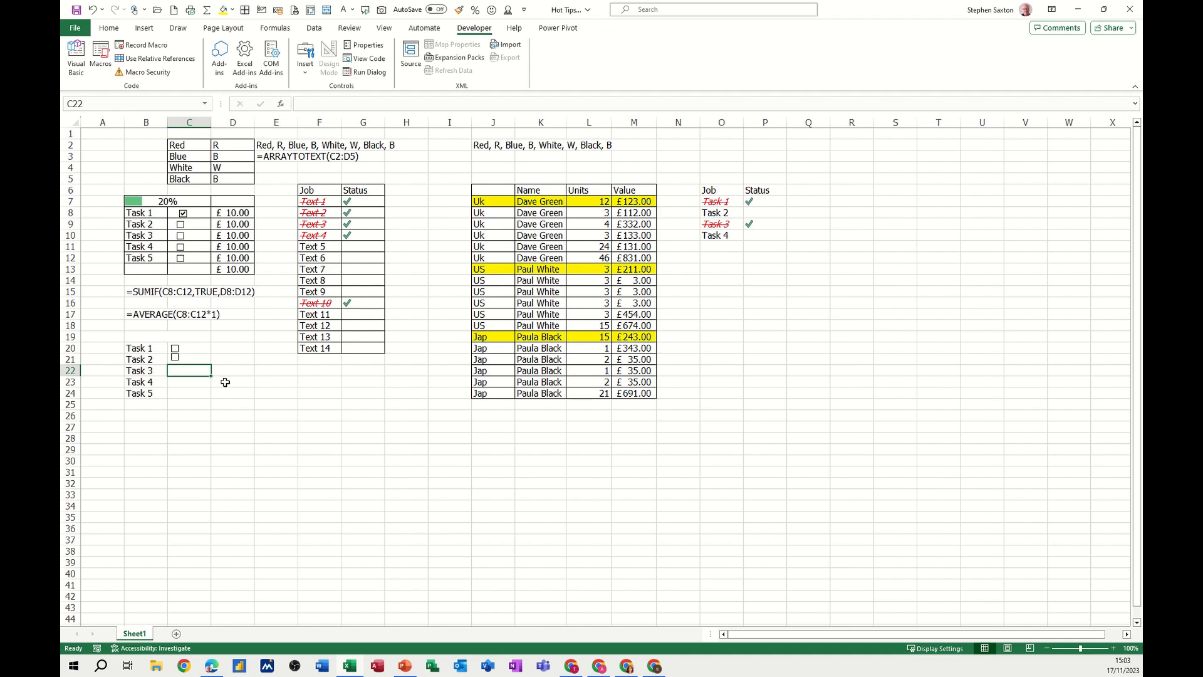
key(ctrl+v)
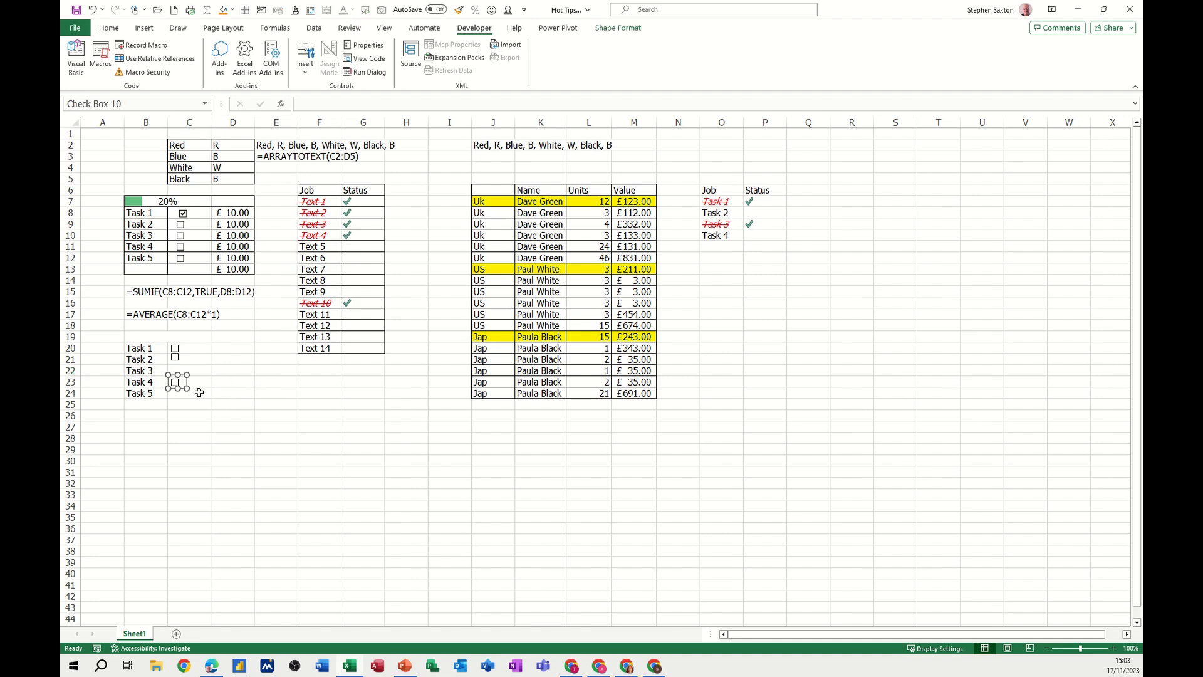
click(200, 393)
key(ctrl+v)
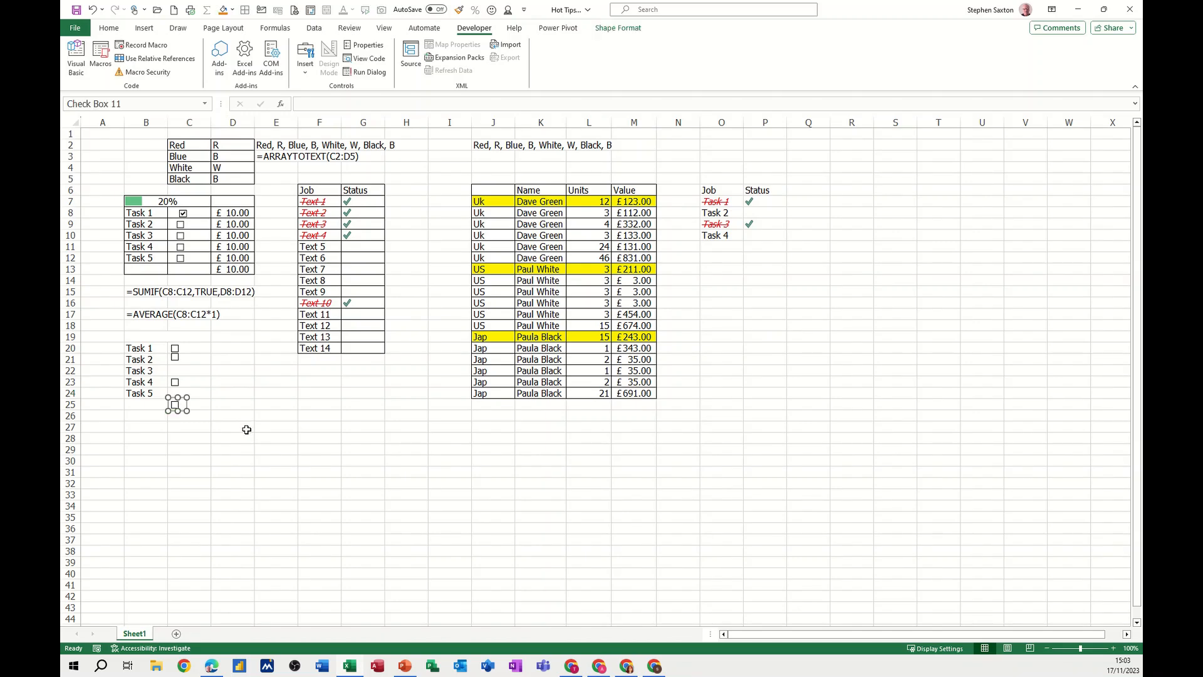
key(ctrl+v)
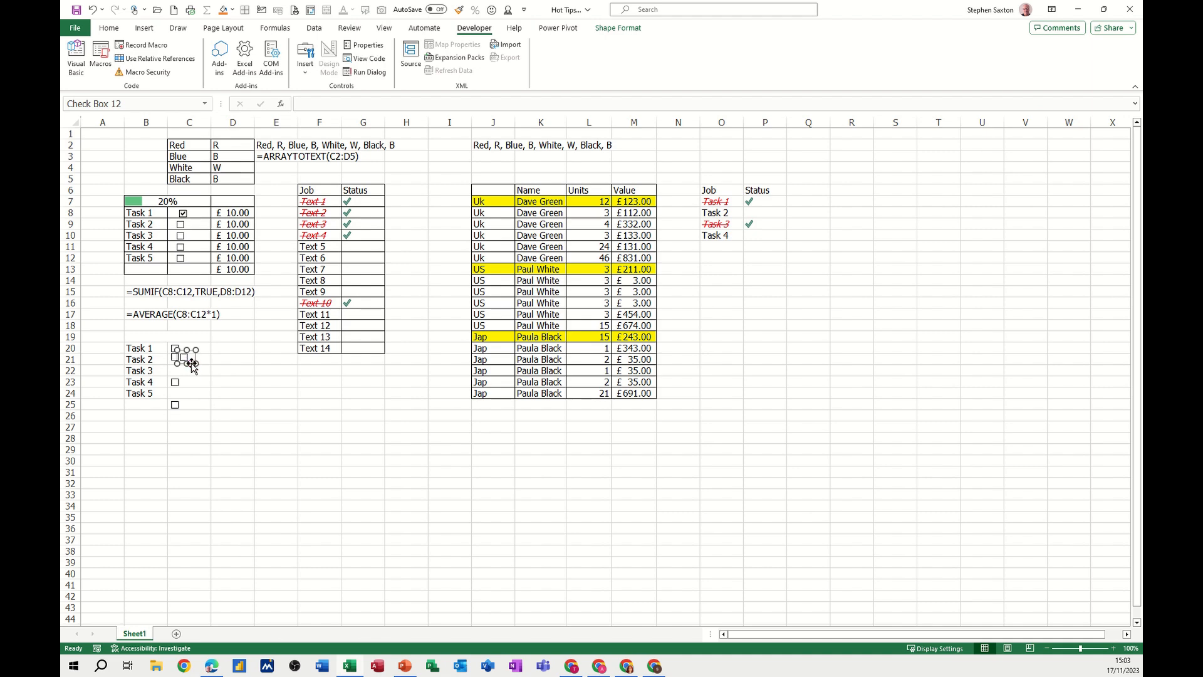
- Position the three pasted check boxes beside Task 3, Task 4 and Task 5 in column C
drag(190, 364, 181, 374)
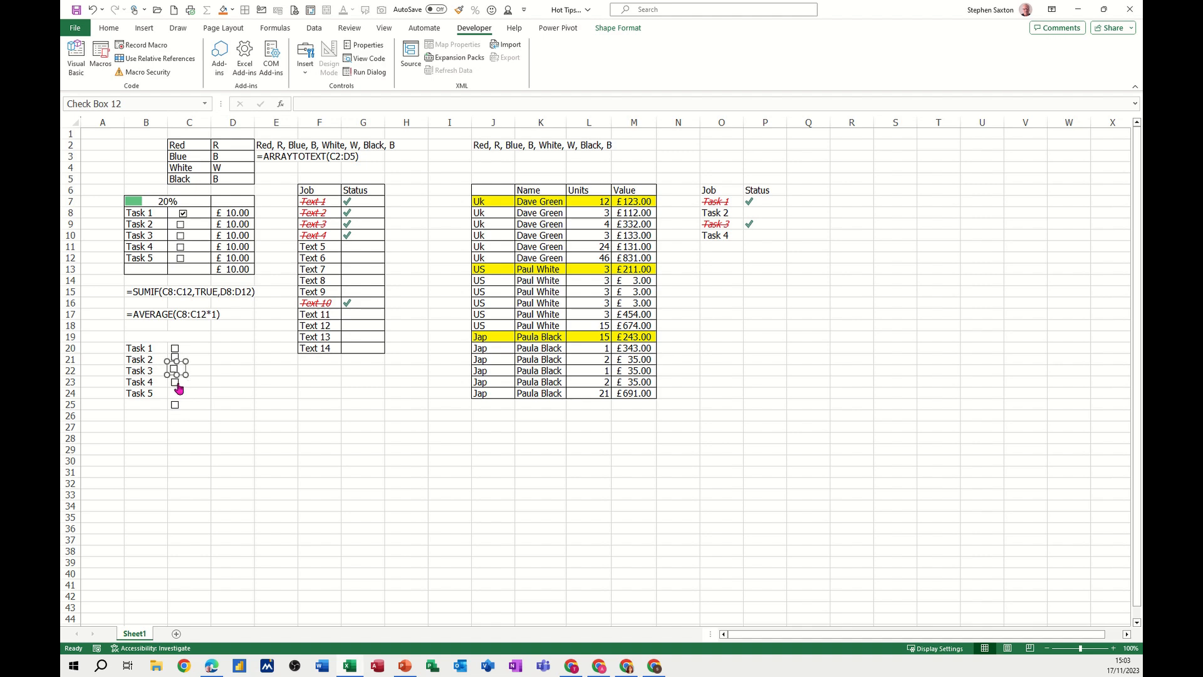
right_click(178, 388)
right_click(175, 405)
click(197, 391)
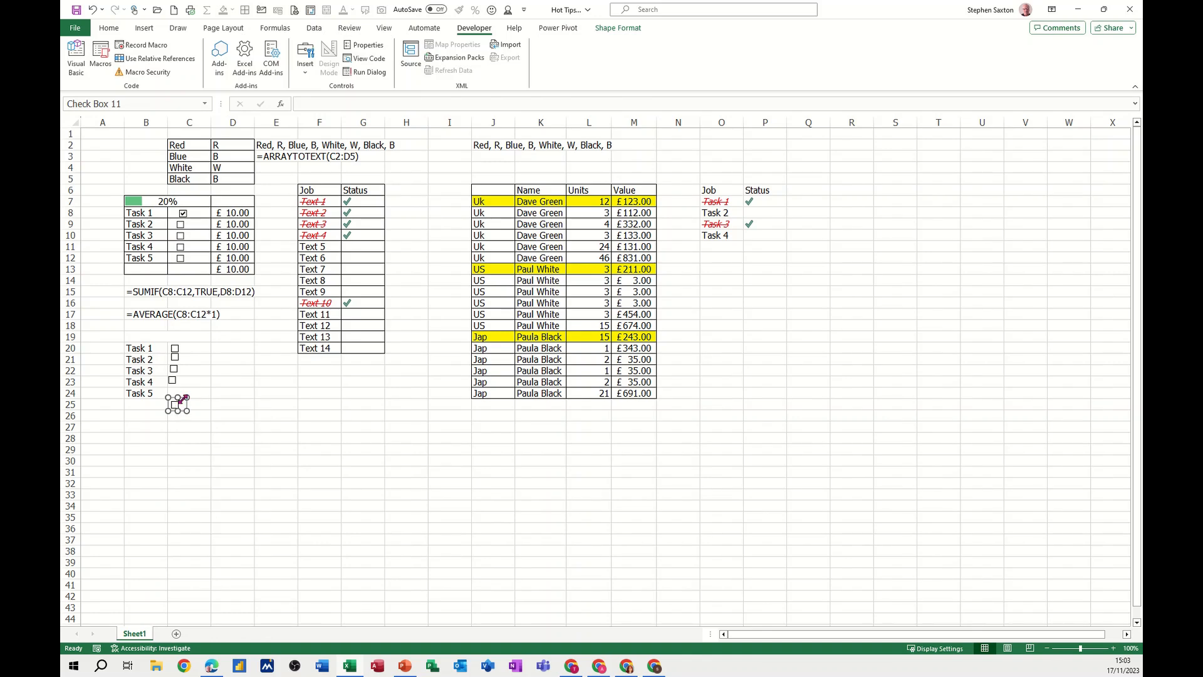
drag(181, 397, 177, 386)
- Nudge the Task 3 check box slightly left to line it up with the boxes below, and deselect it
right_click(176, 371)
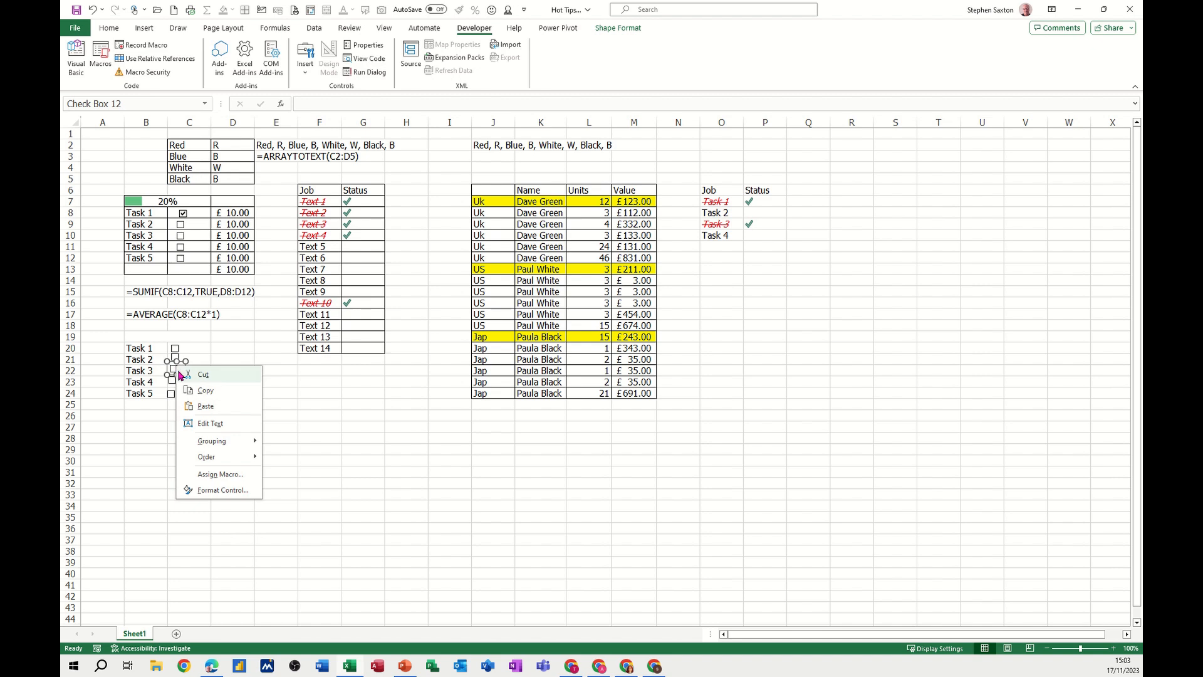
click(168, 369)
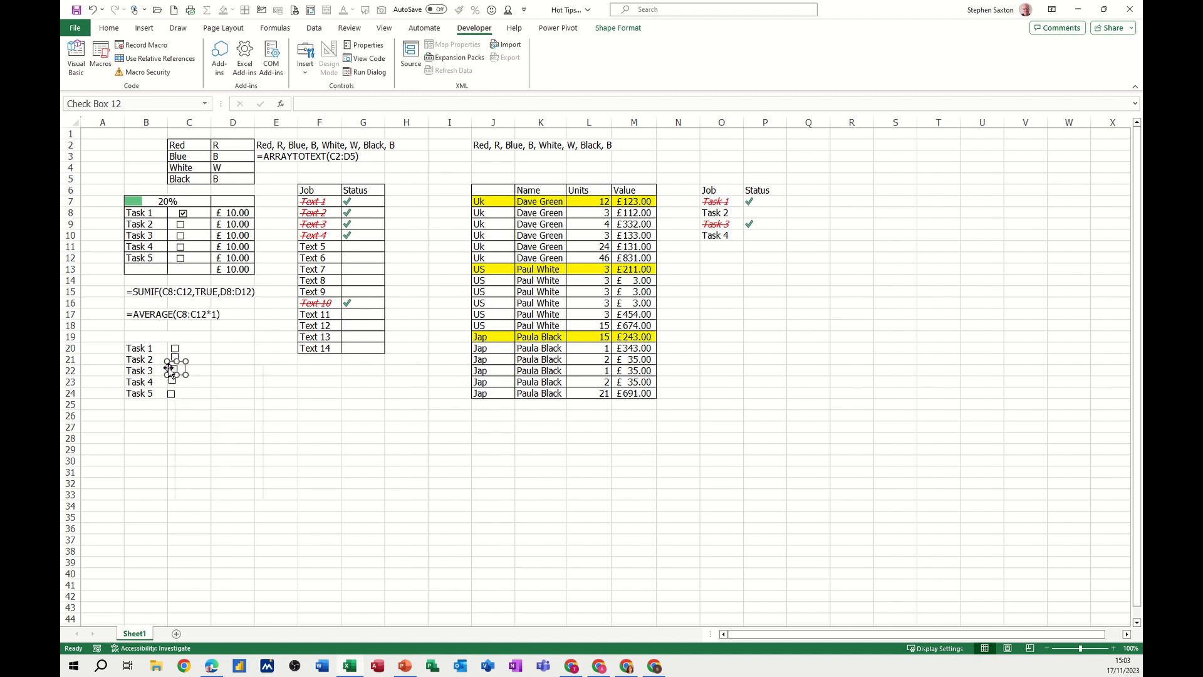
drag(166, 367, 166, 367)
click(194, 373)
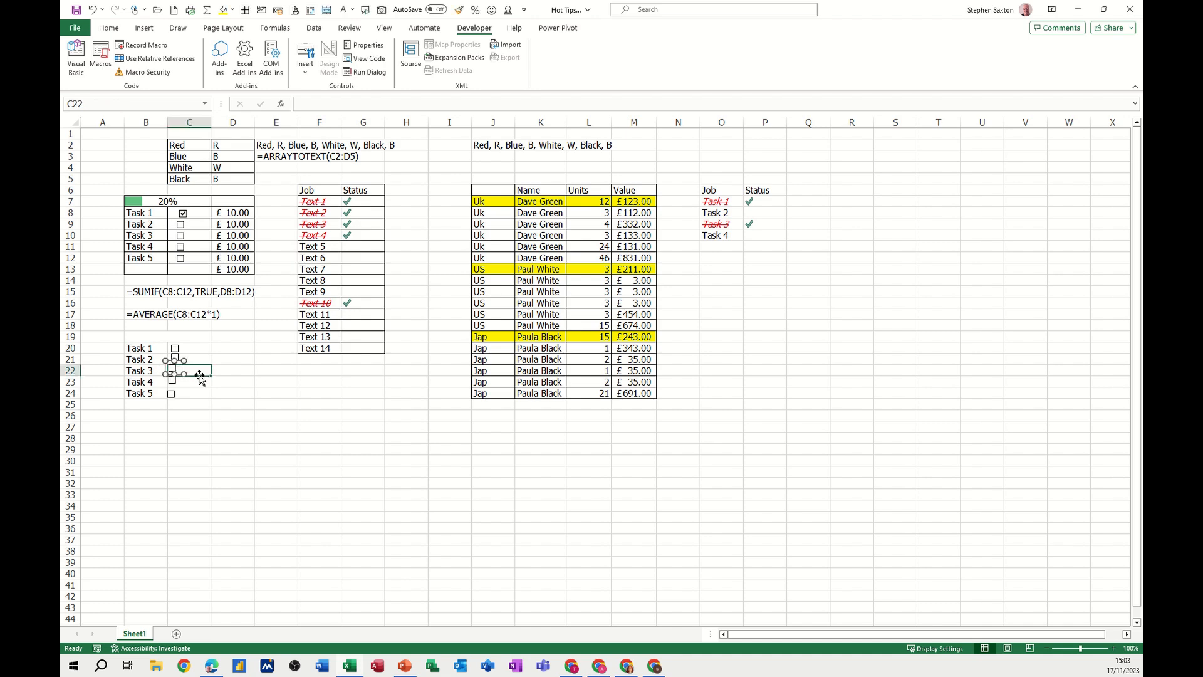
click(233, 390)
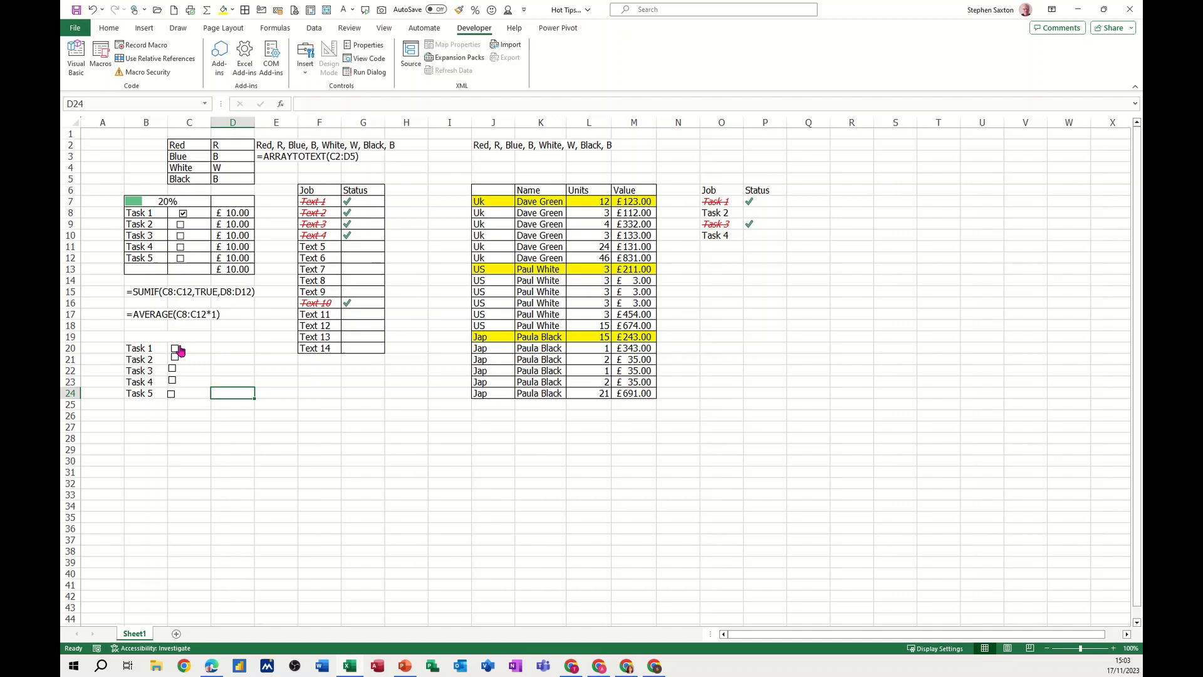
- Link the Task 1 check box to cell $C$20 in its control settings
right_click(175, 352)
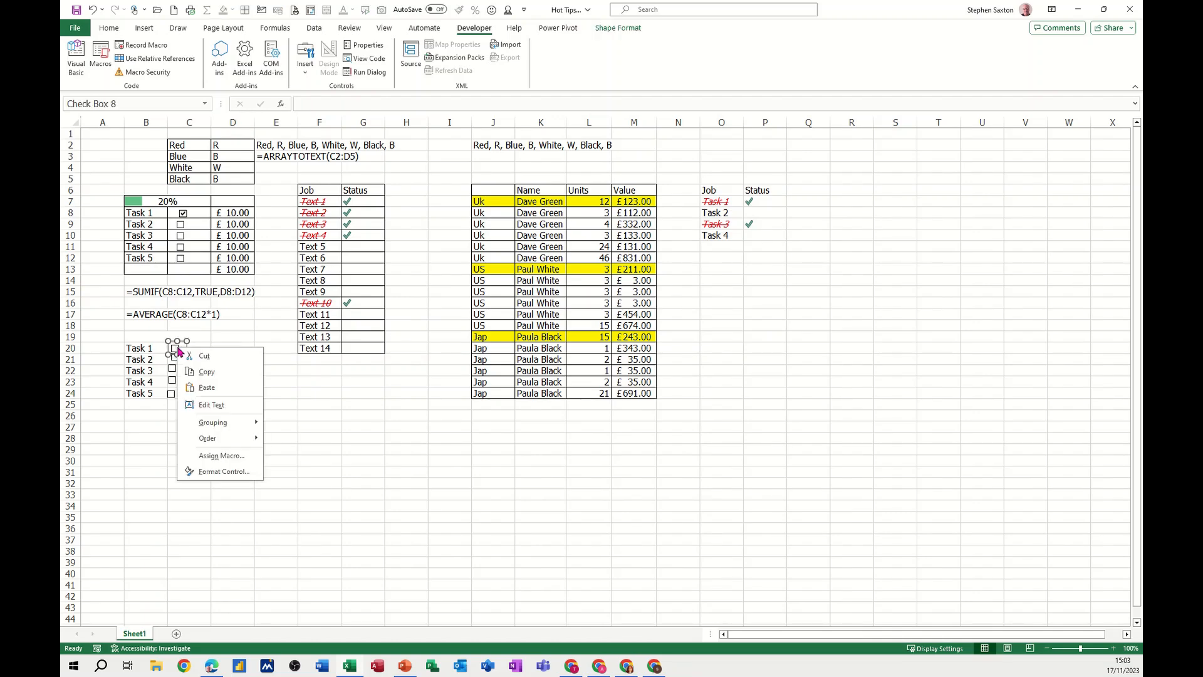
click(219, 471)
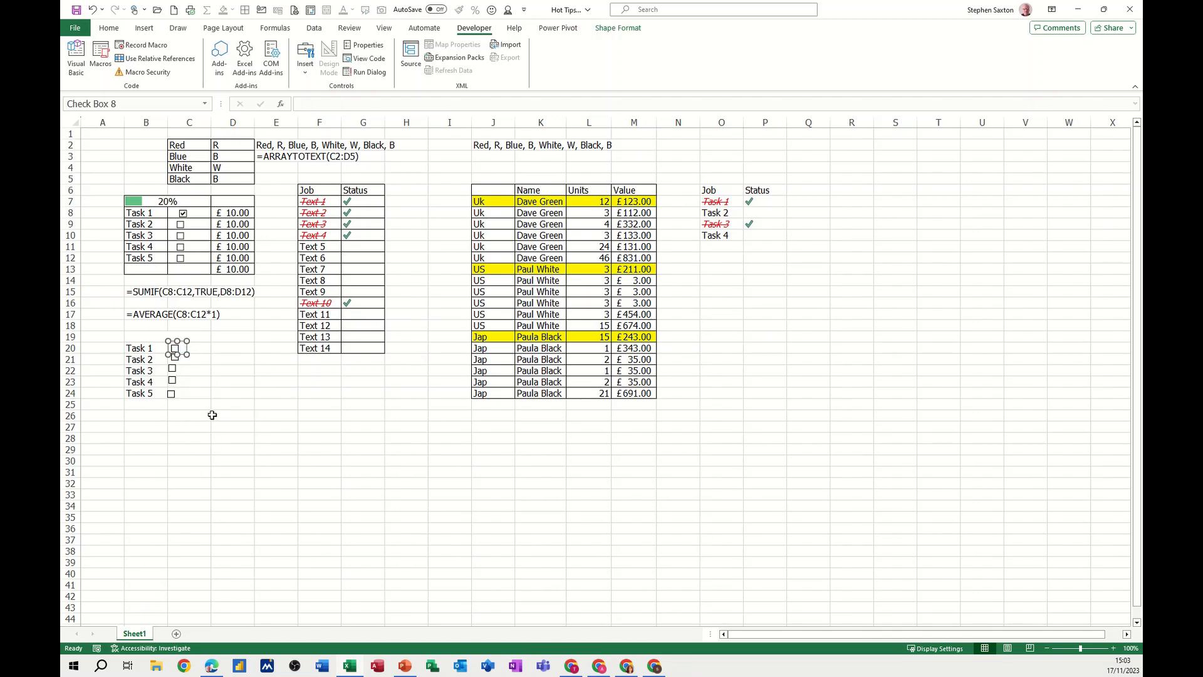
drag(585, 148, 427, 237)
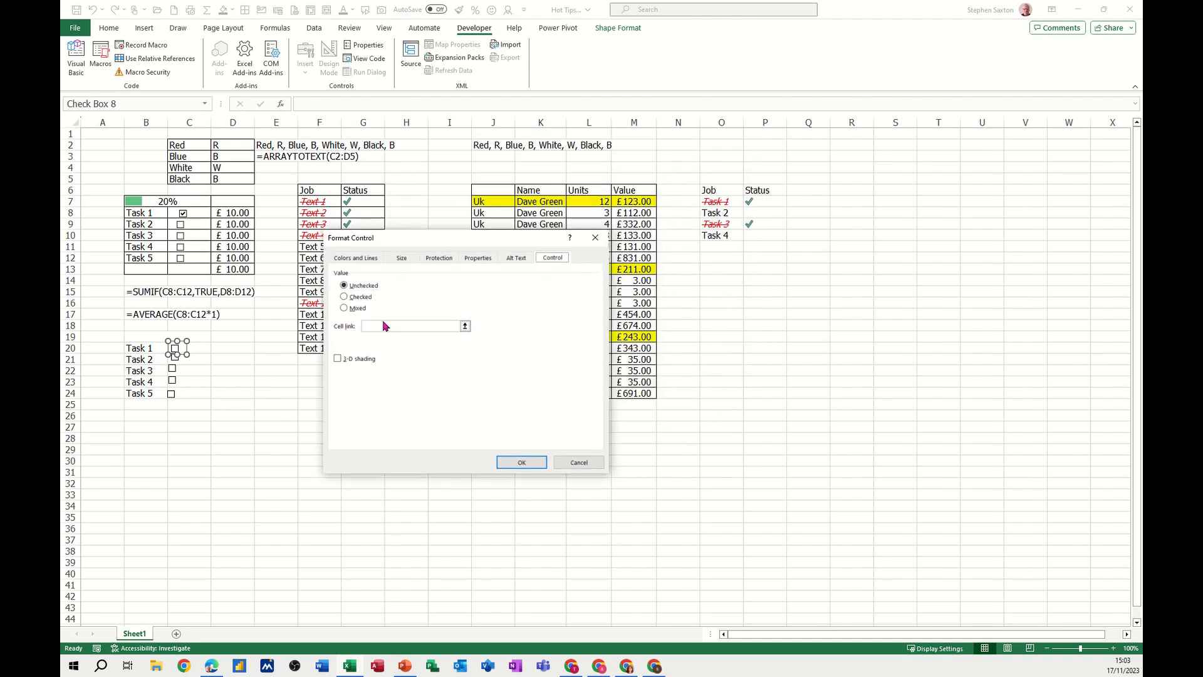
click(392, 324)
click(199, 348)
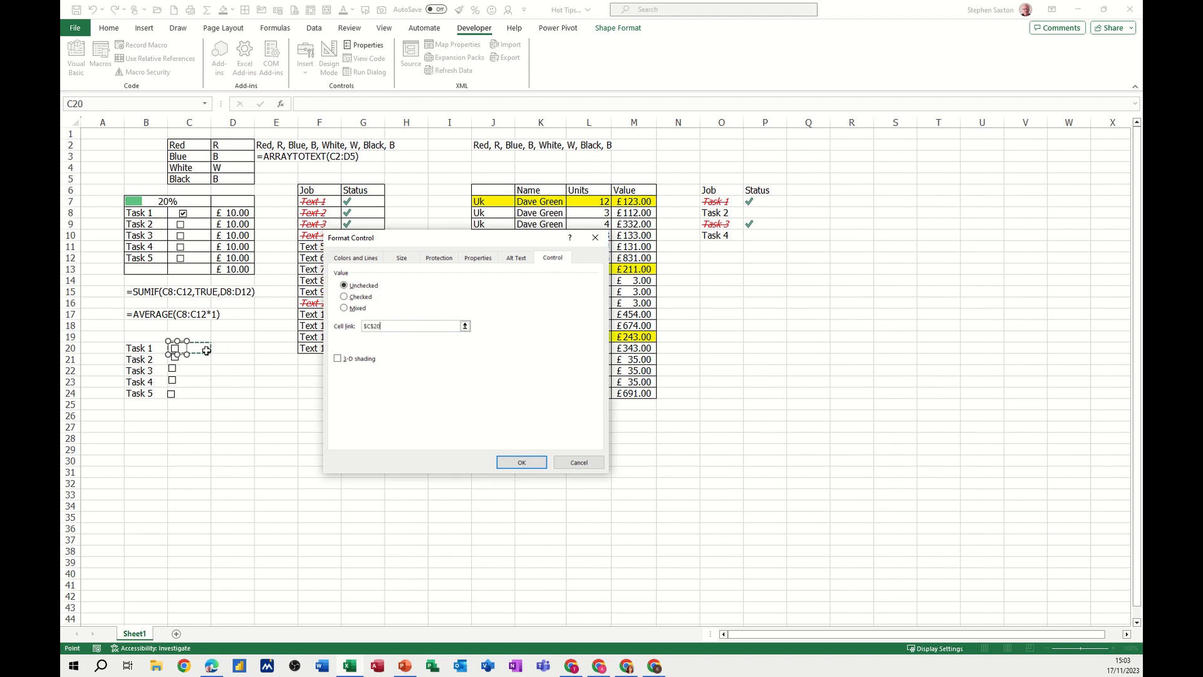
click(520, 463)
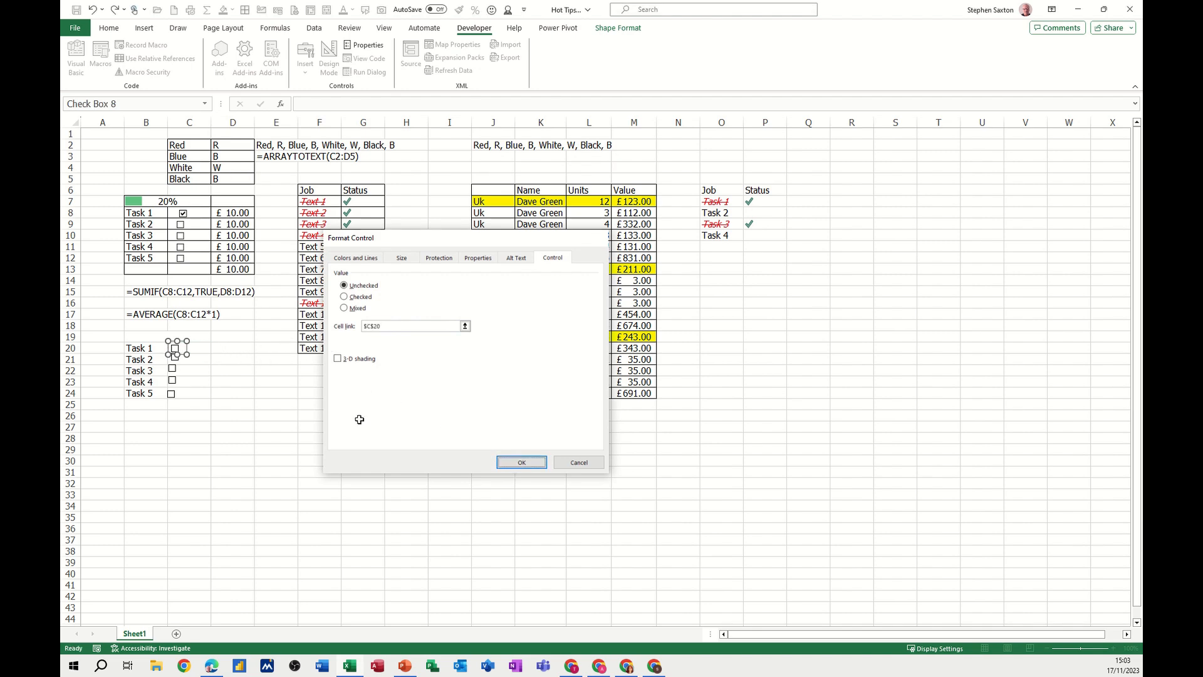
right_click(176, 358)
click(178, 364)
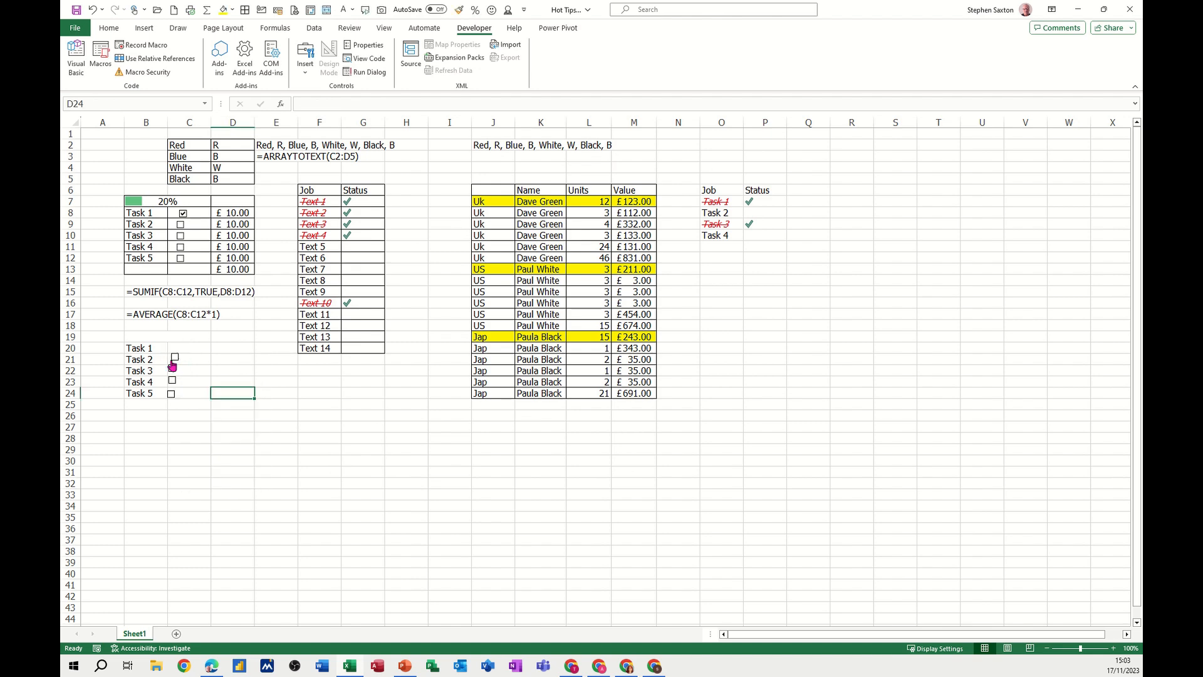
right_click(173, 362)
key(Escape)
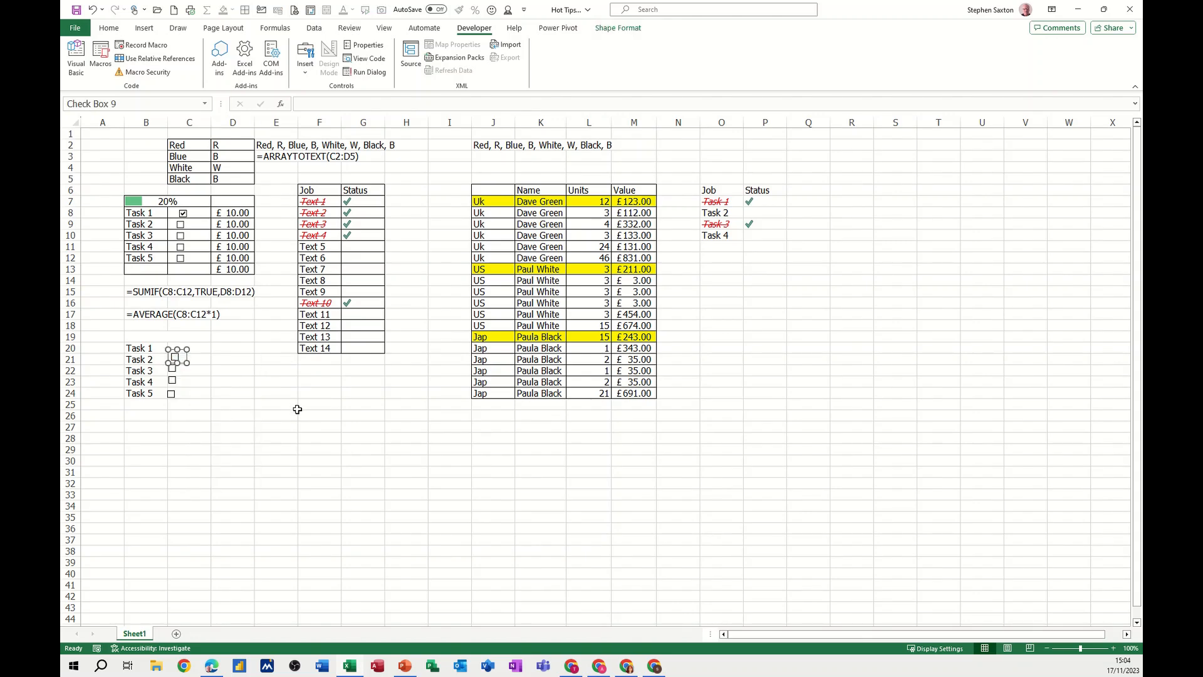
key(ctrl+z)
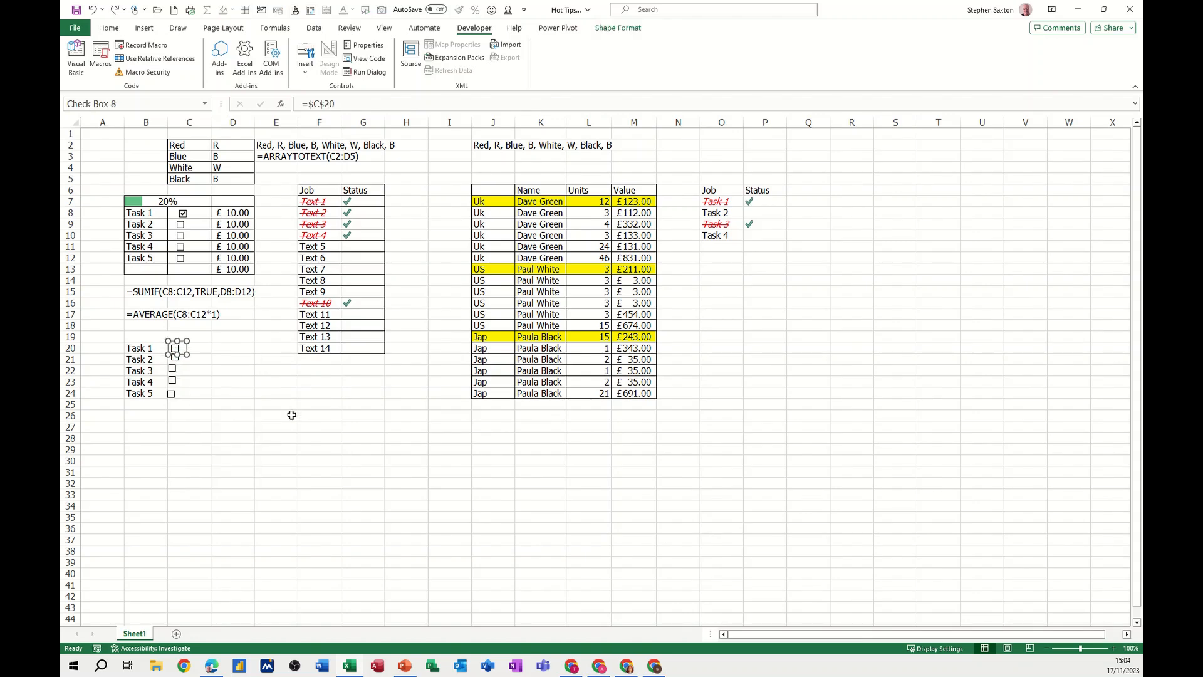
- Link the Task 2 check box to cell $C$21 in its control settings
right_click(174, 360)
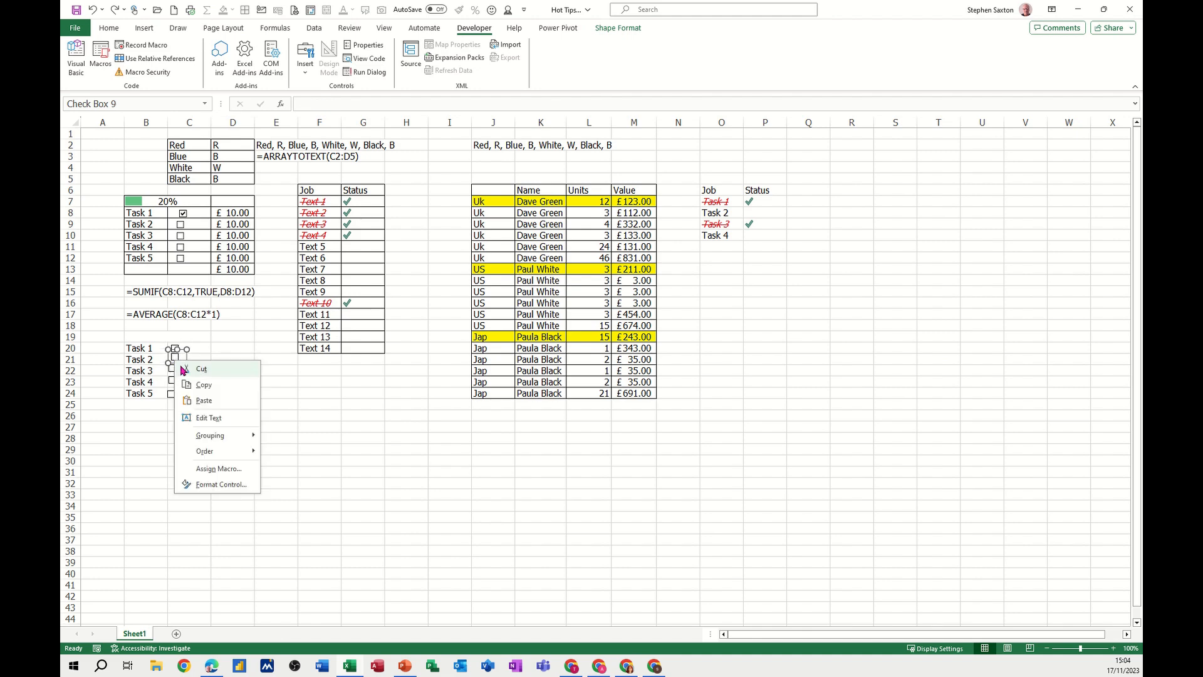
click(193, 485)
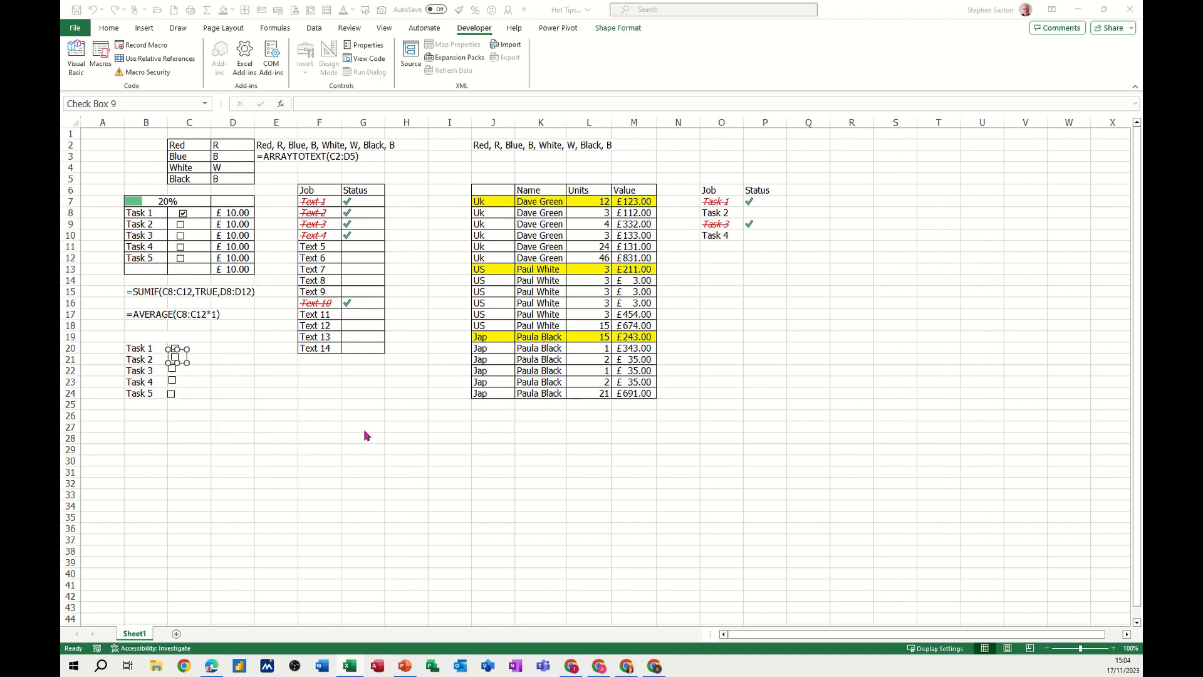
click(389, 326)
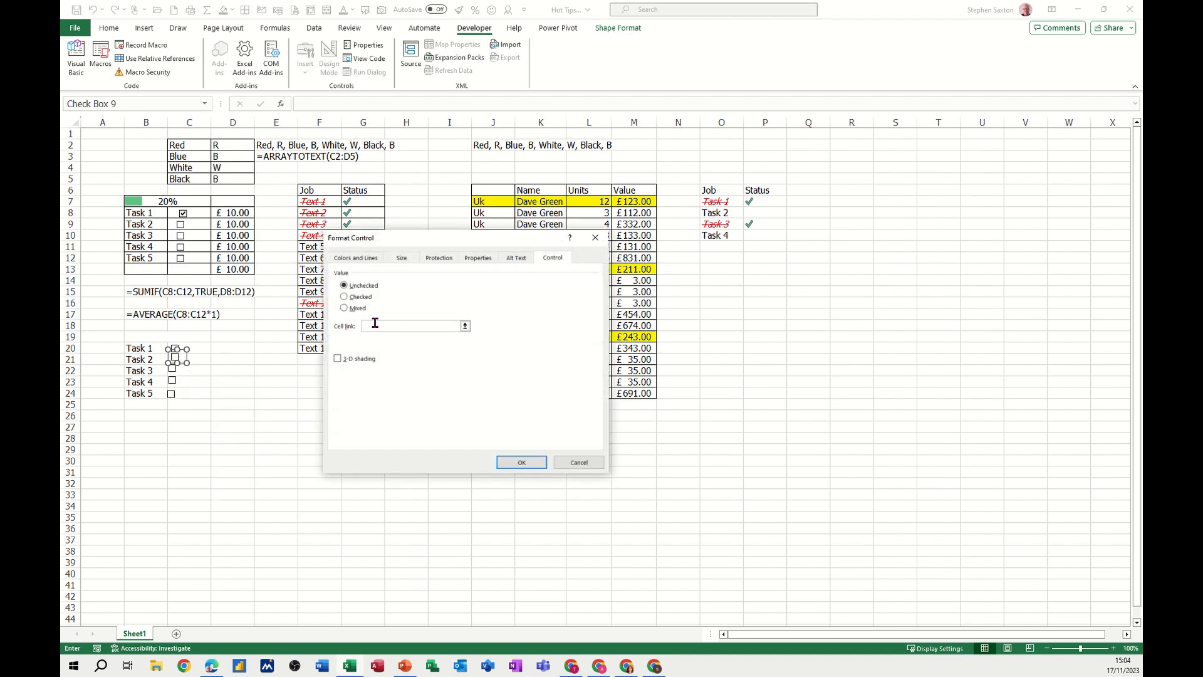
click(200, 360)
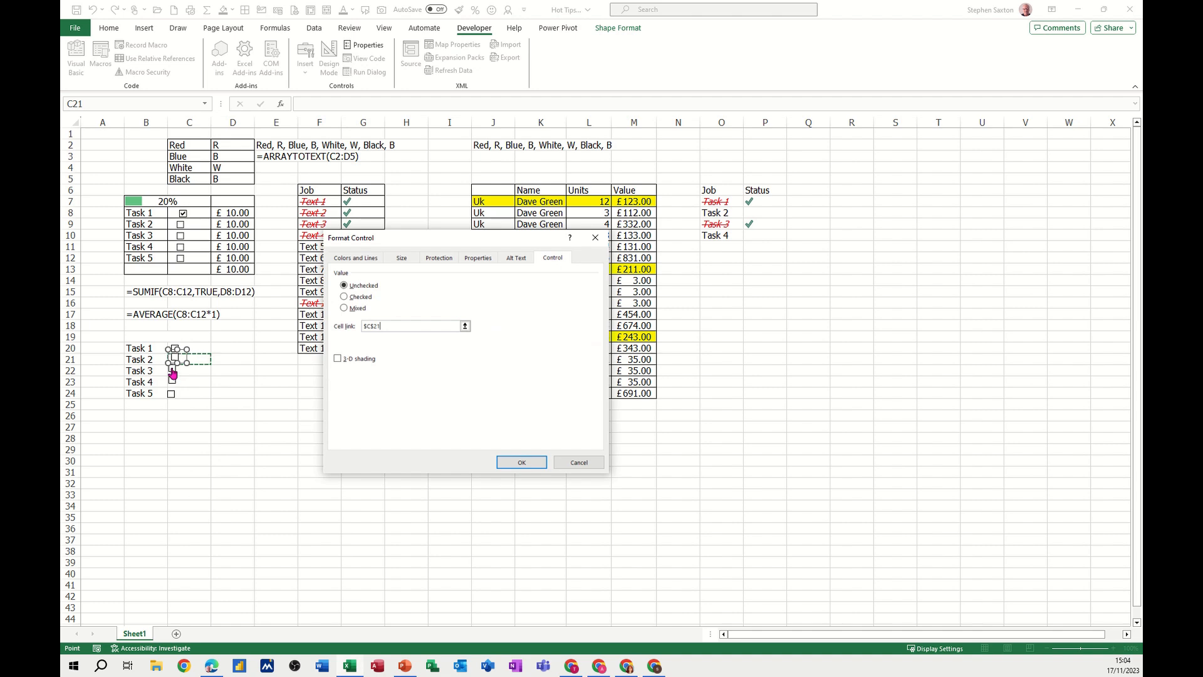
click(520, 463)
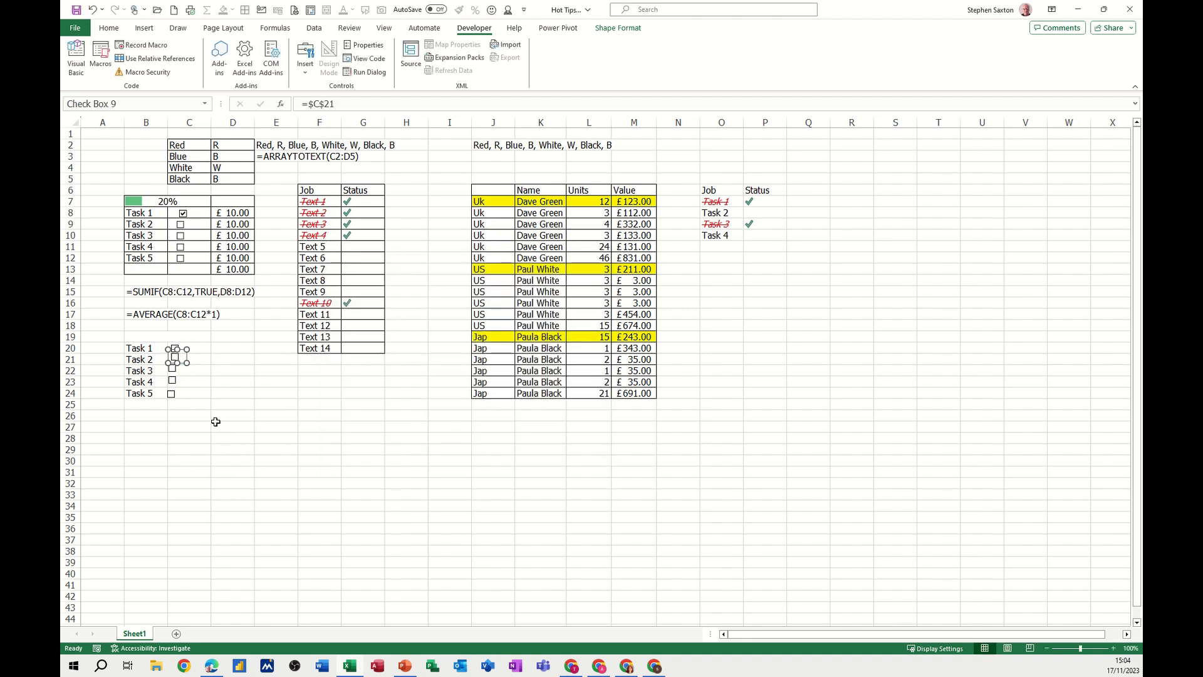
- Link the Task 3 check box to cell $C$22 in its control settings
right_click(176, 372)
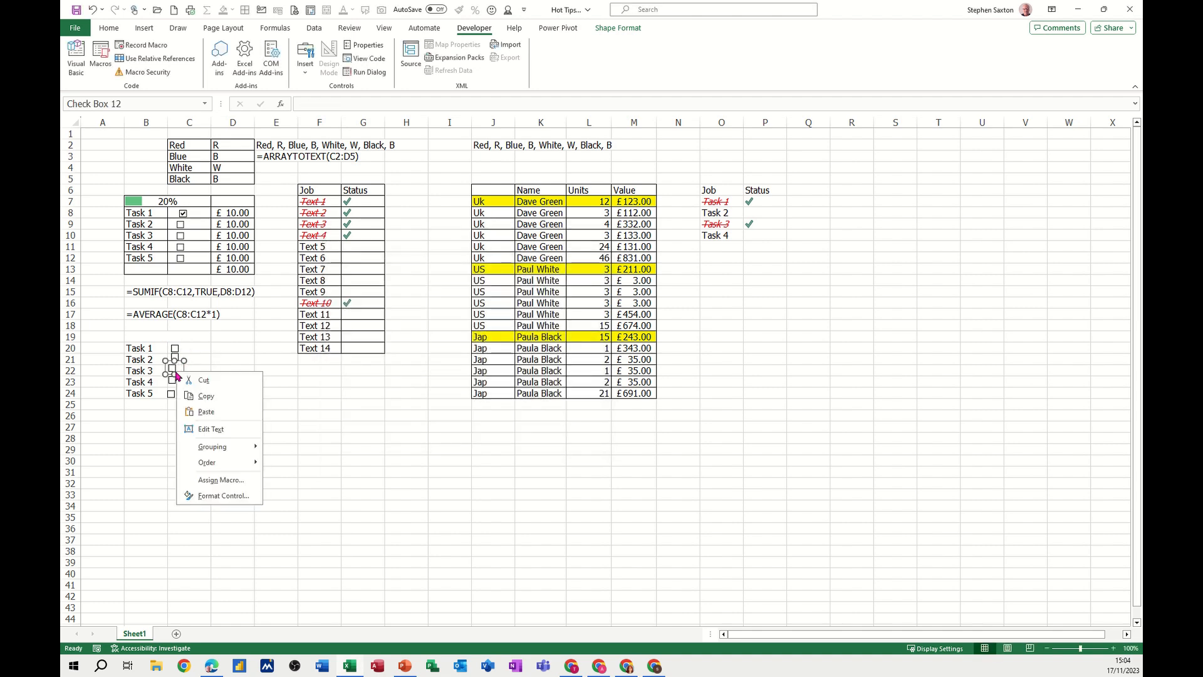
click(213, 495)
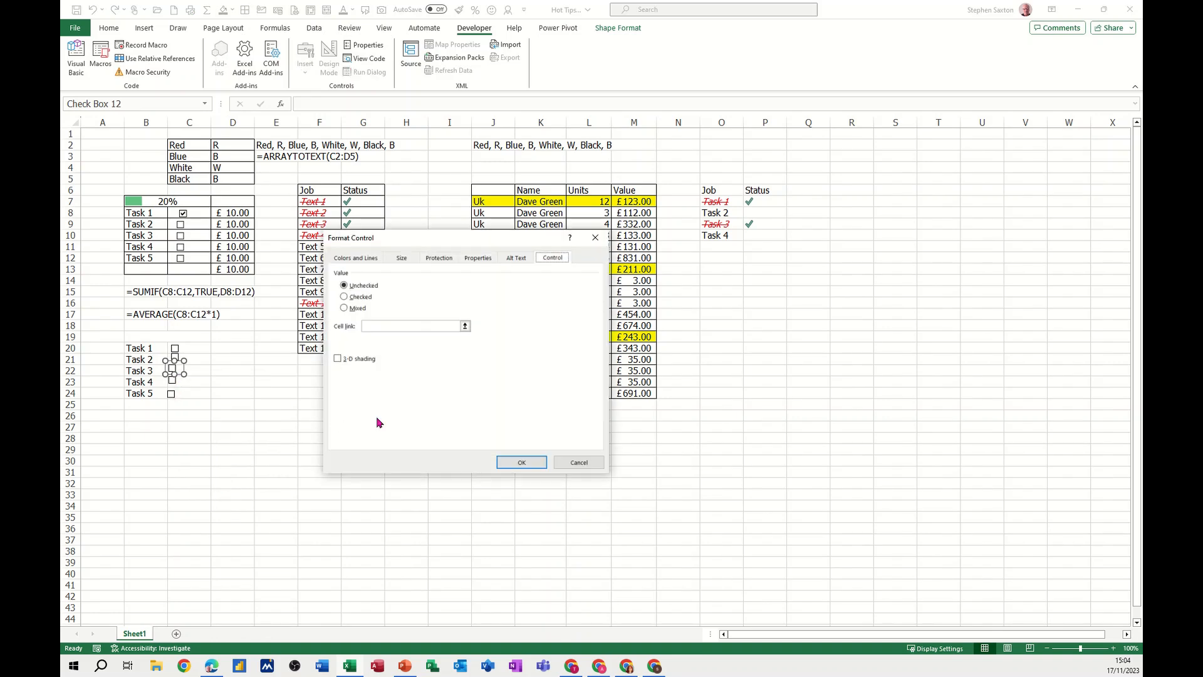
click(372, 326)
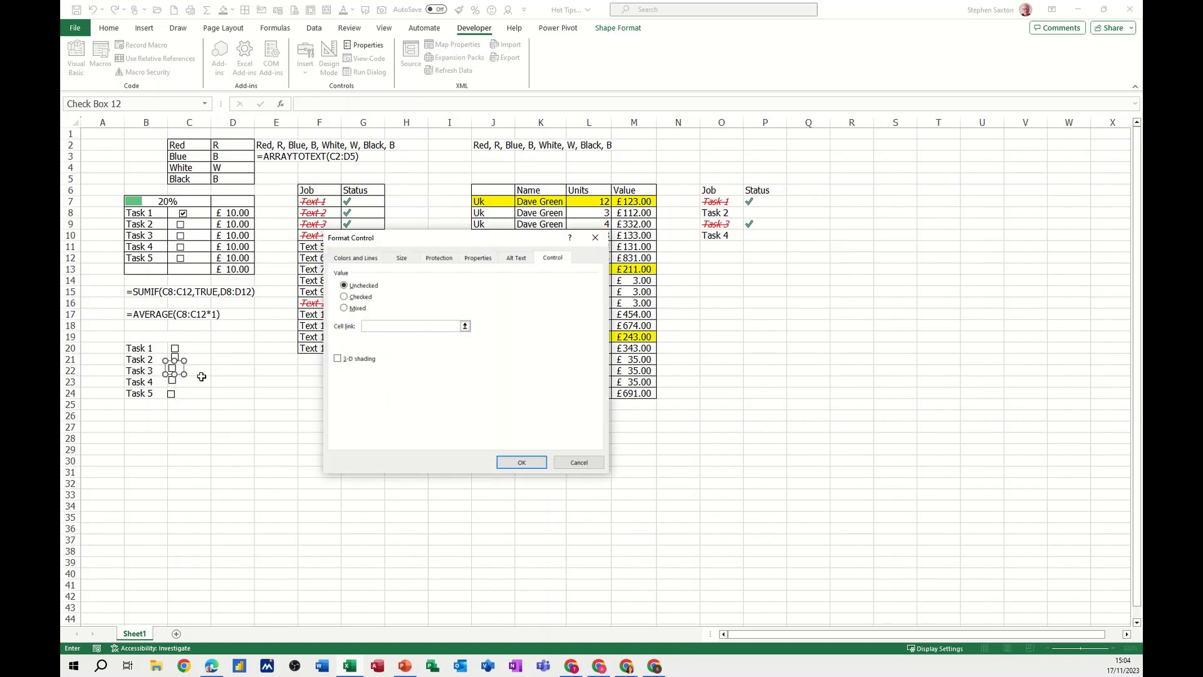
click(201, 371)
click(521, 462)
- Link the Task 4 check box to cell $C$23 in its control settings
ctrl+click(176, 386)
right_click(176, 386)
click(339, 469)
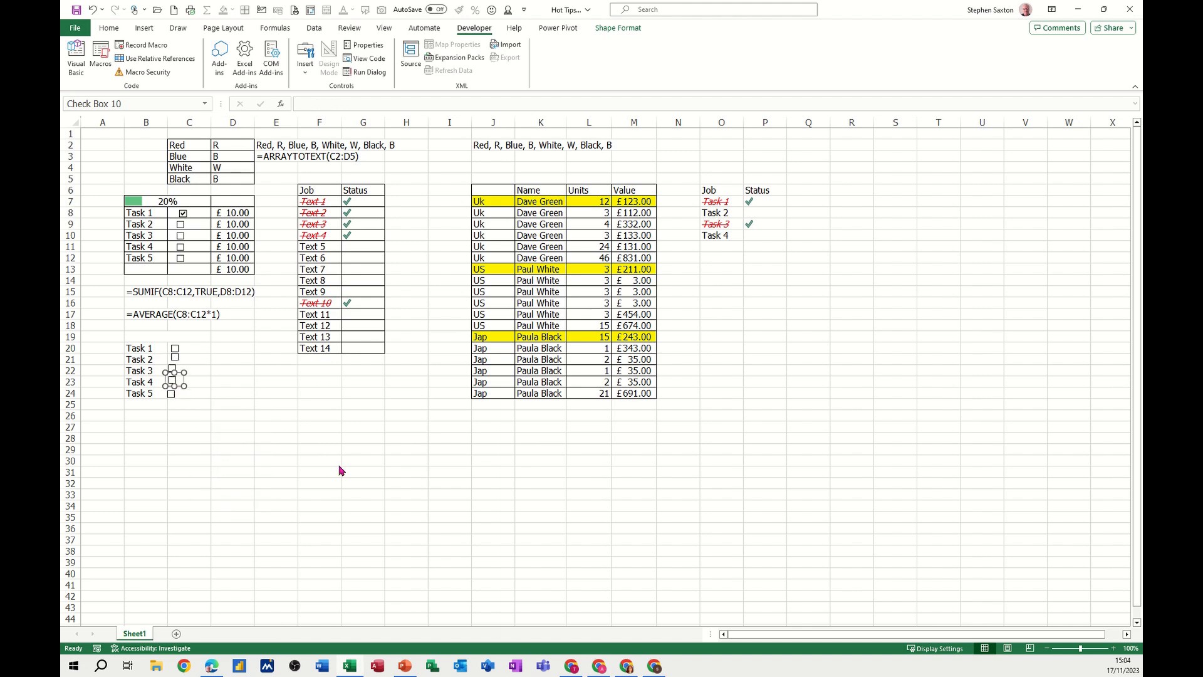
click(368, 326)
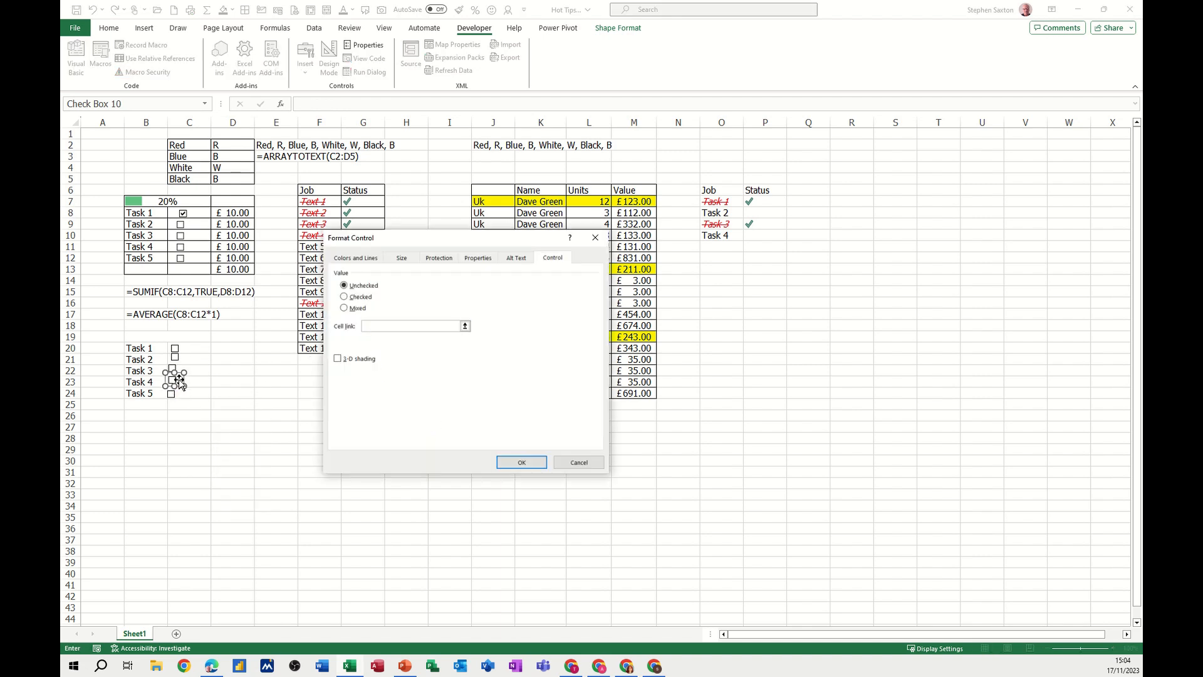
click(199, 381)
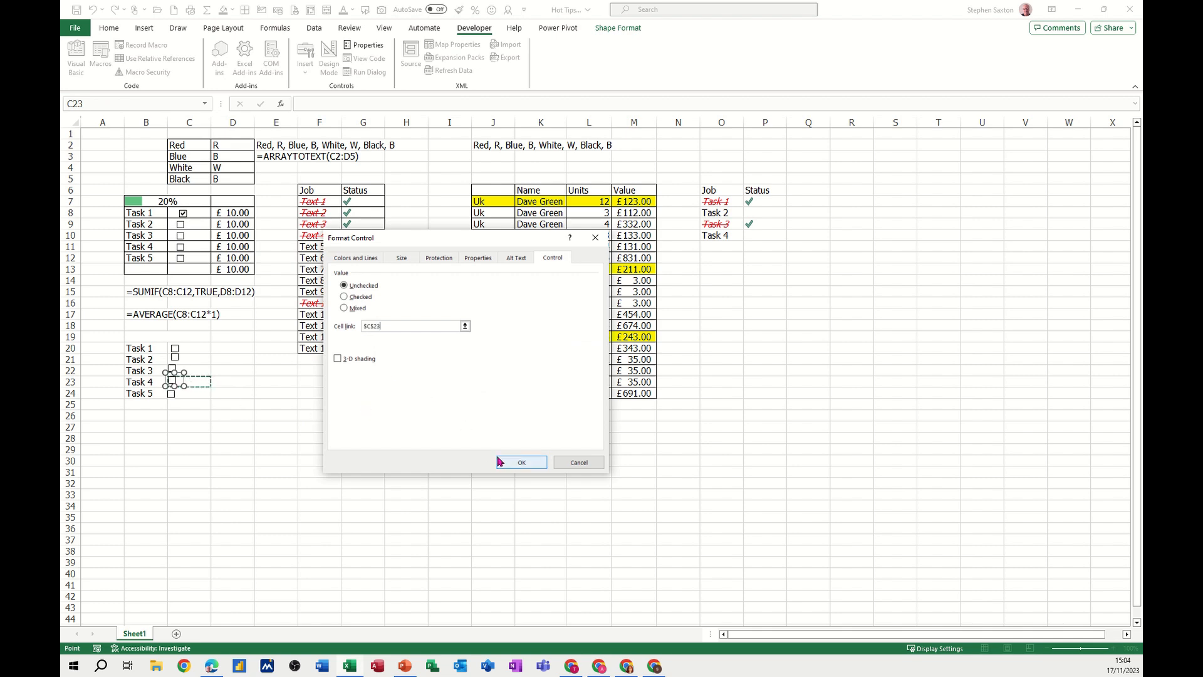
click(521, 462)
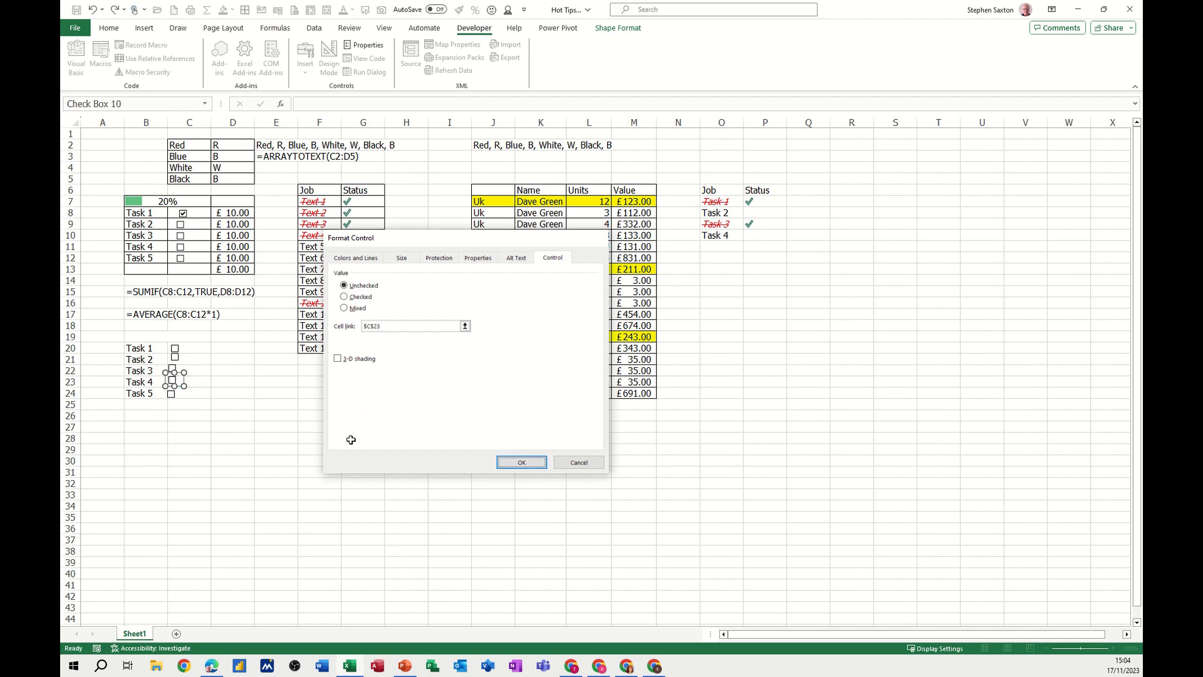
- Link the Task 5 check box to cell $C$24 in its control settings and deselect it
right_click(170, 397)
click(190, 521)
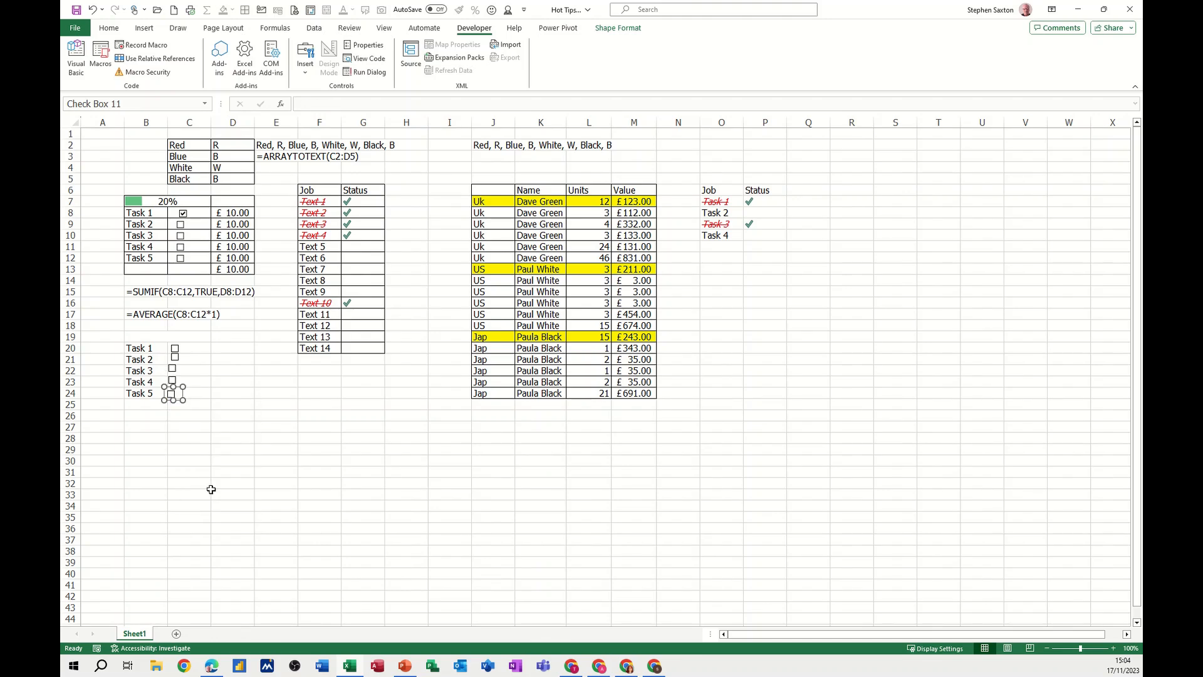
click(378, 326)
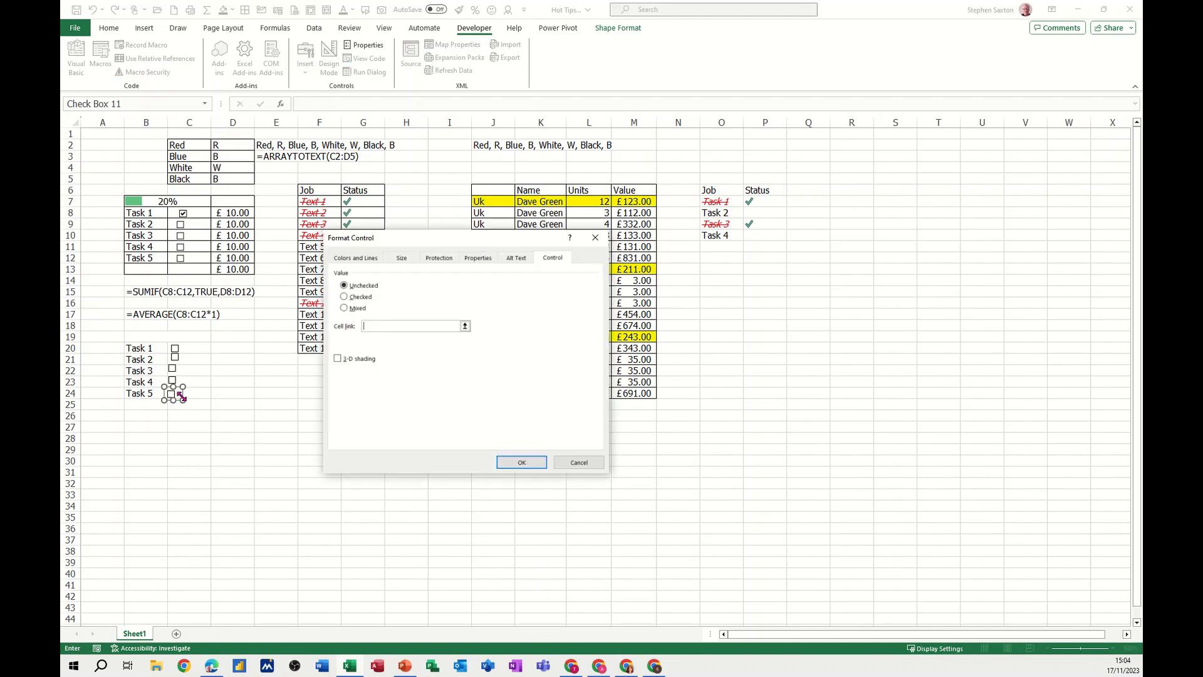
click(192, 394)
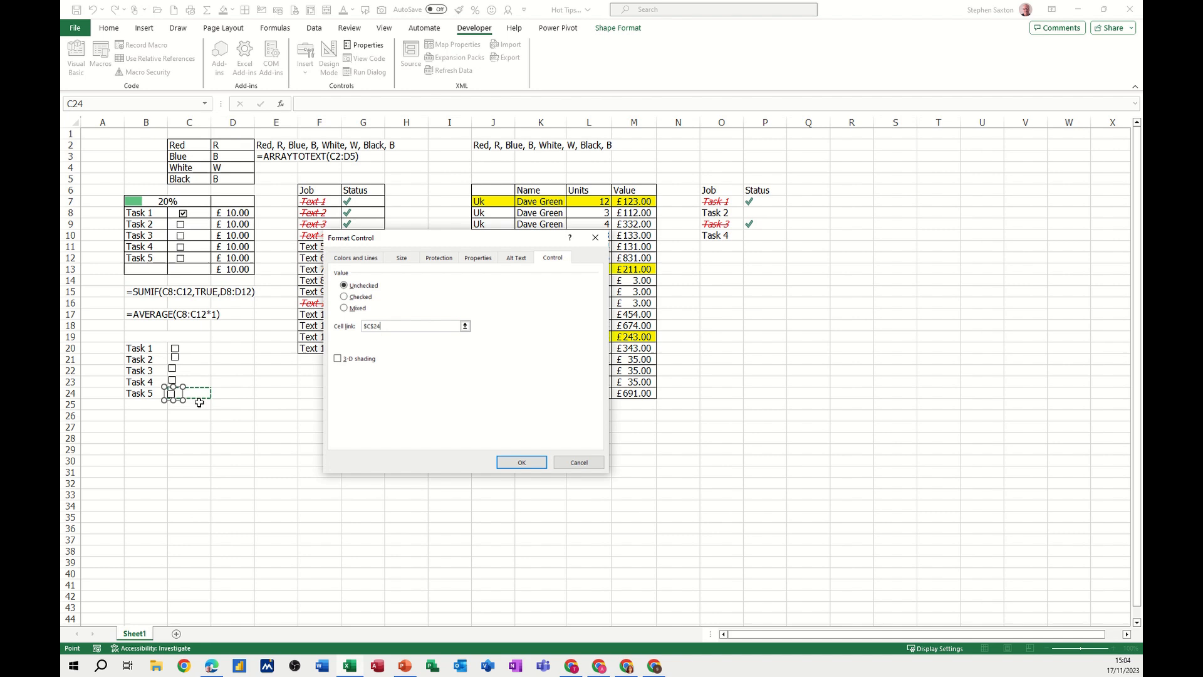
click(522, 462)
click(233, 450)
- Tick the Task 1 check box and give C20:C24 a white font colour to hide the linked values
click(175, 348)
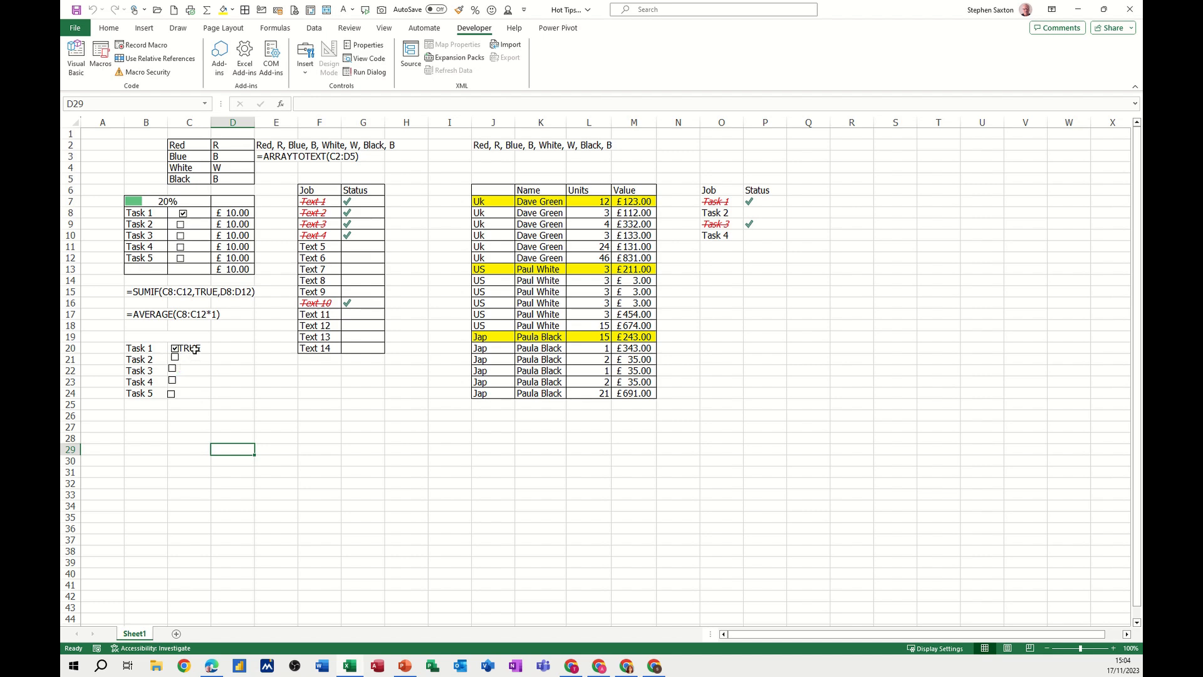
drag(194, 349, 190, 394)
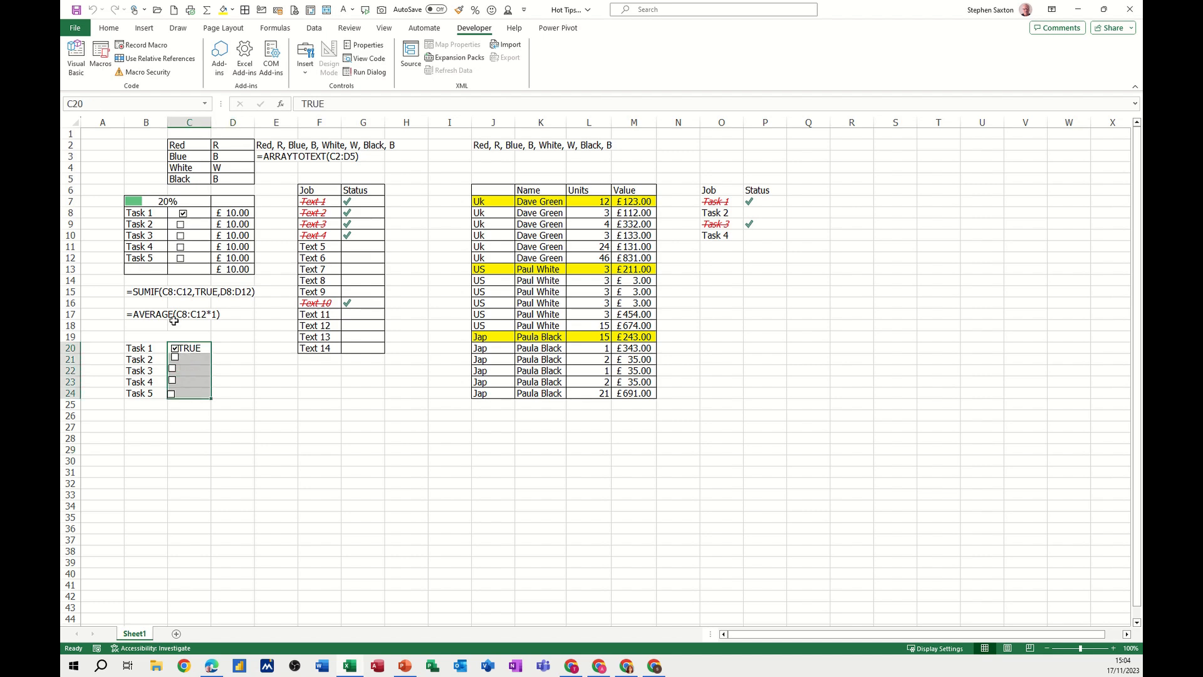
click(343, 12)
click(233, 391)
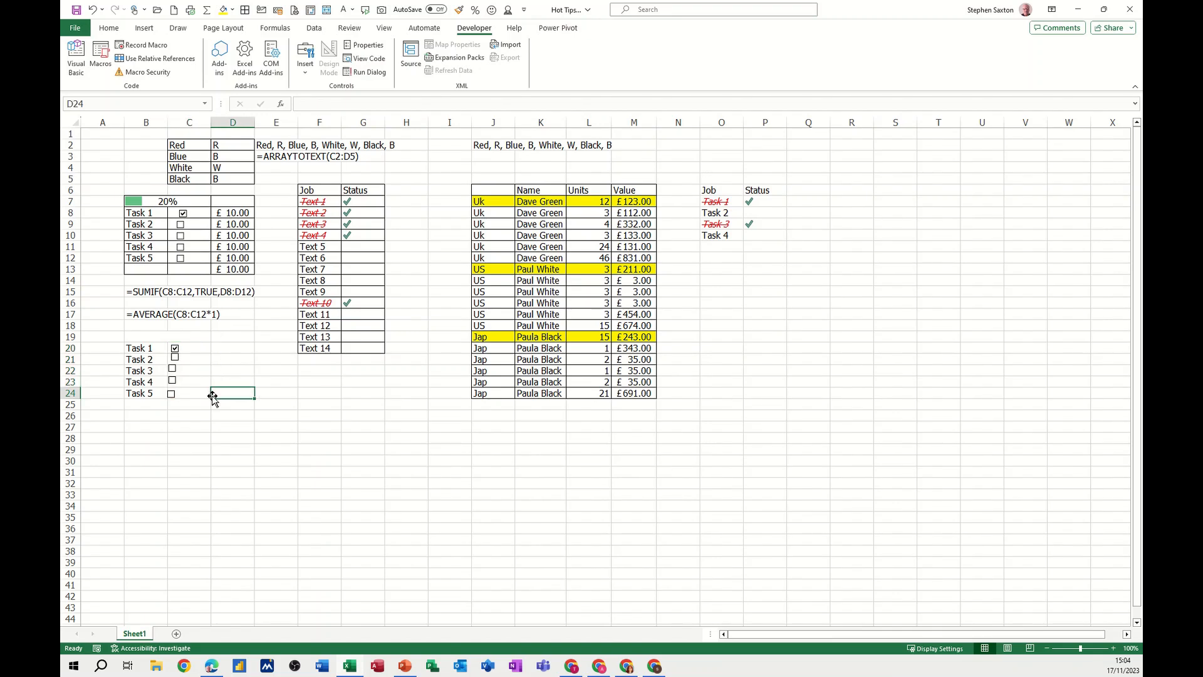
- Nudge the Task 2 and Task 3 check boxes slightly to line them up with their rows, and deselect them
right_click(171, 359)
key(Escape)
drag(181, 362, 180, 362)
right_click(173, 370)
click(165, 379)
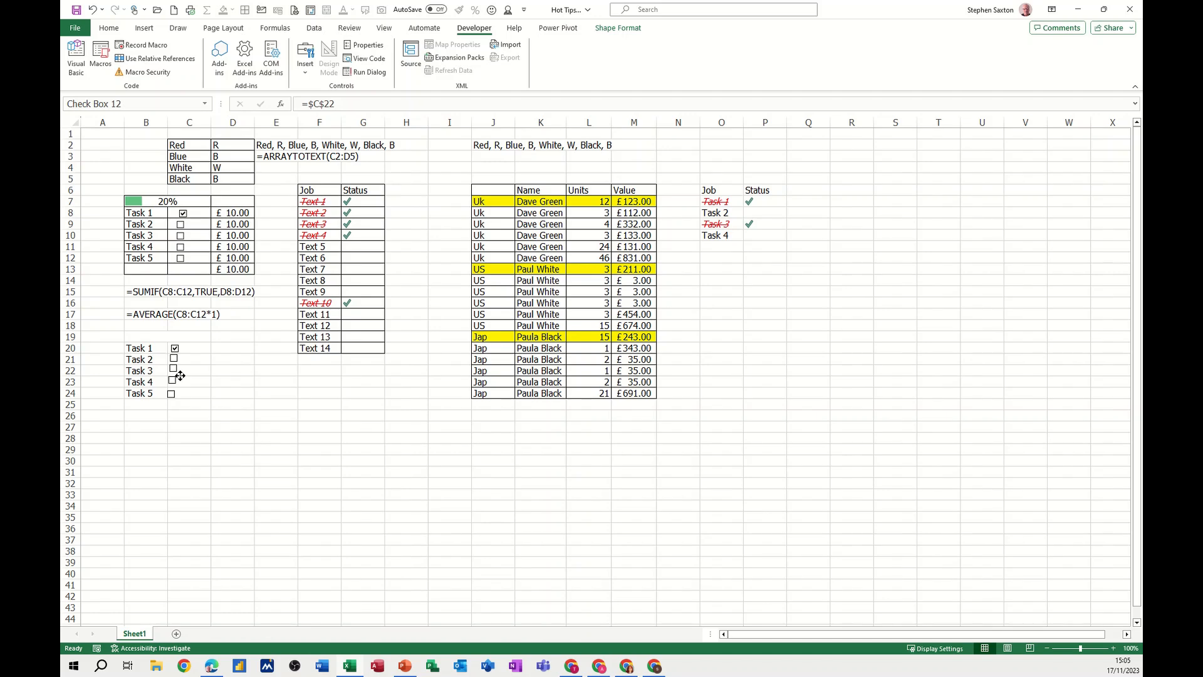
click(190, 415)
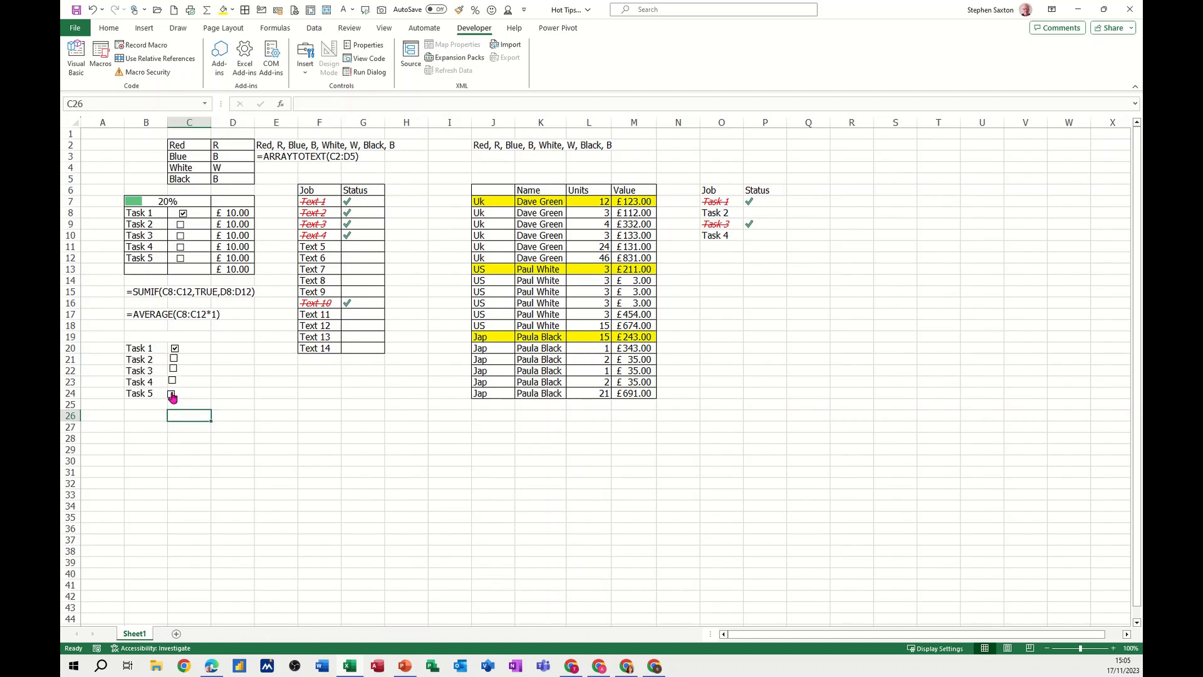
- Nudge the Task 5 check box slightly upward within its row and deselect it
right_click(169, 396)
click(173, 396)
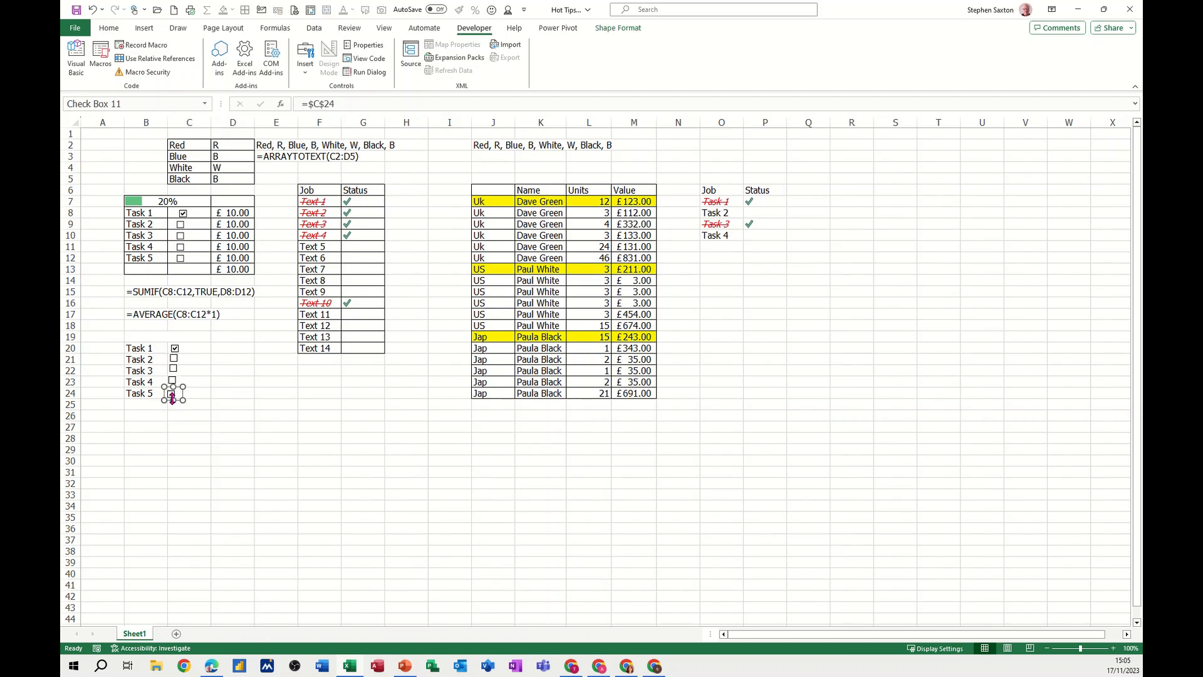
drag(179, 399, 179, 397)
click(233, 403)
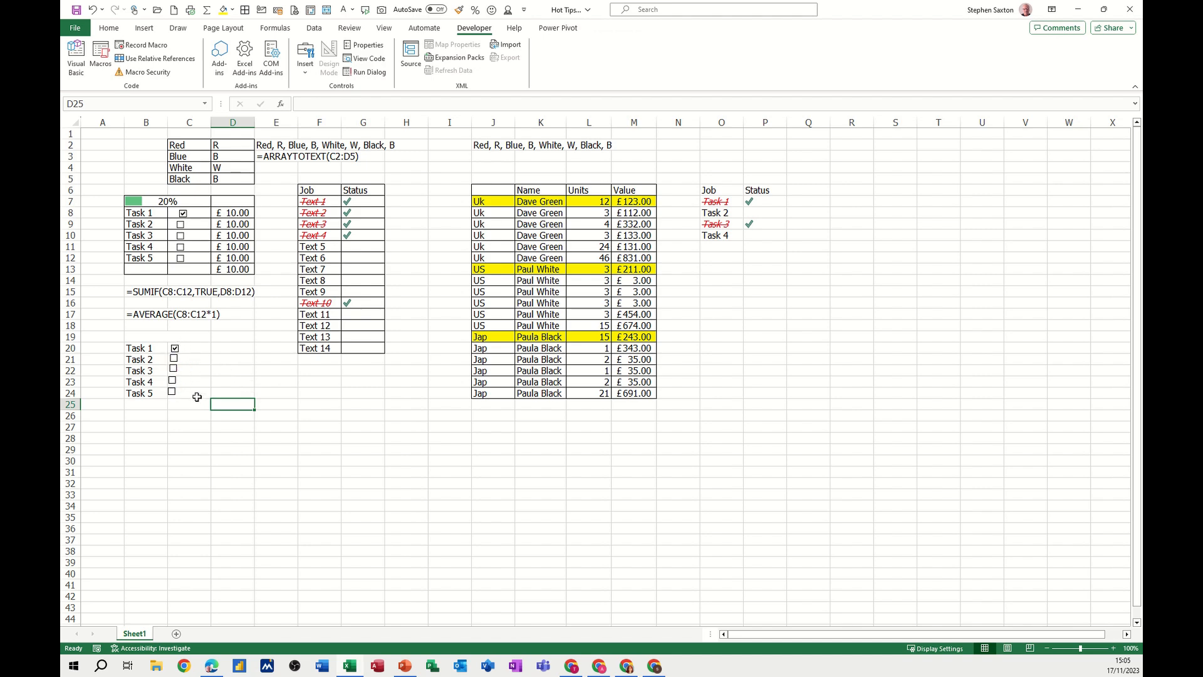
- Tick the Task 2 check box and enter =AVERAGE(C20:C24*10) in the merged cell B19:C19 above the task list
click(174, 360)
click(133, 336)
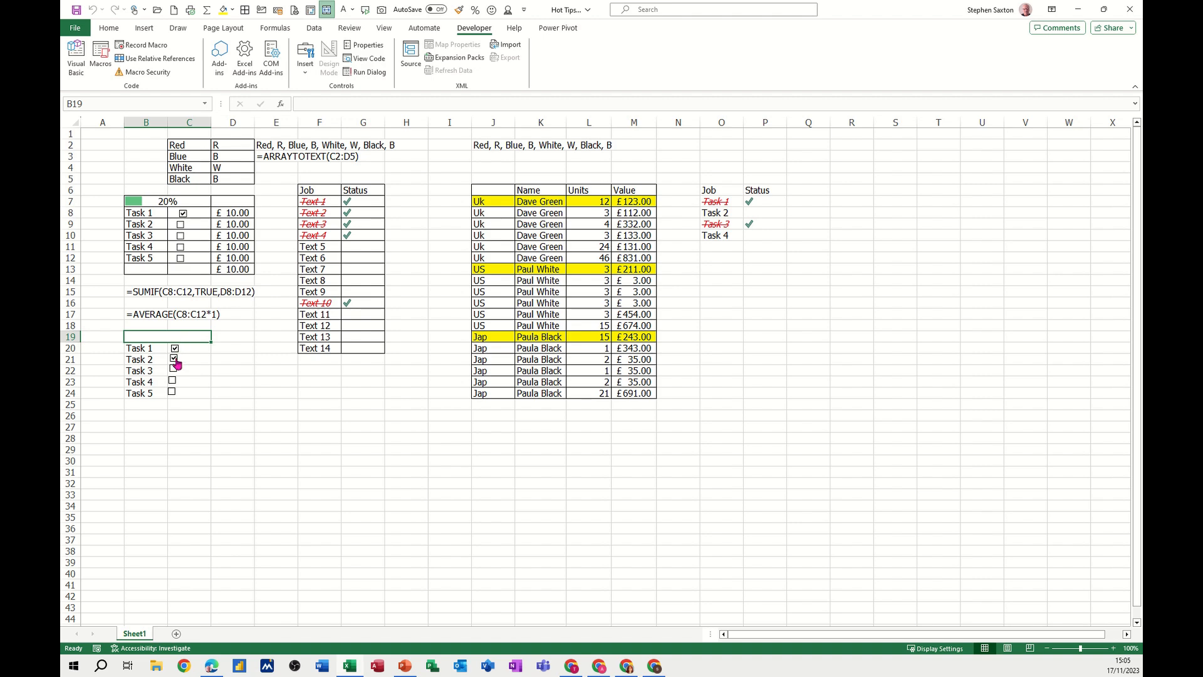
text(=a)
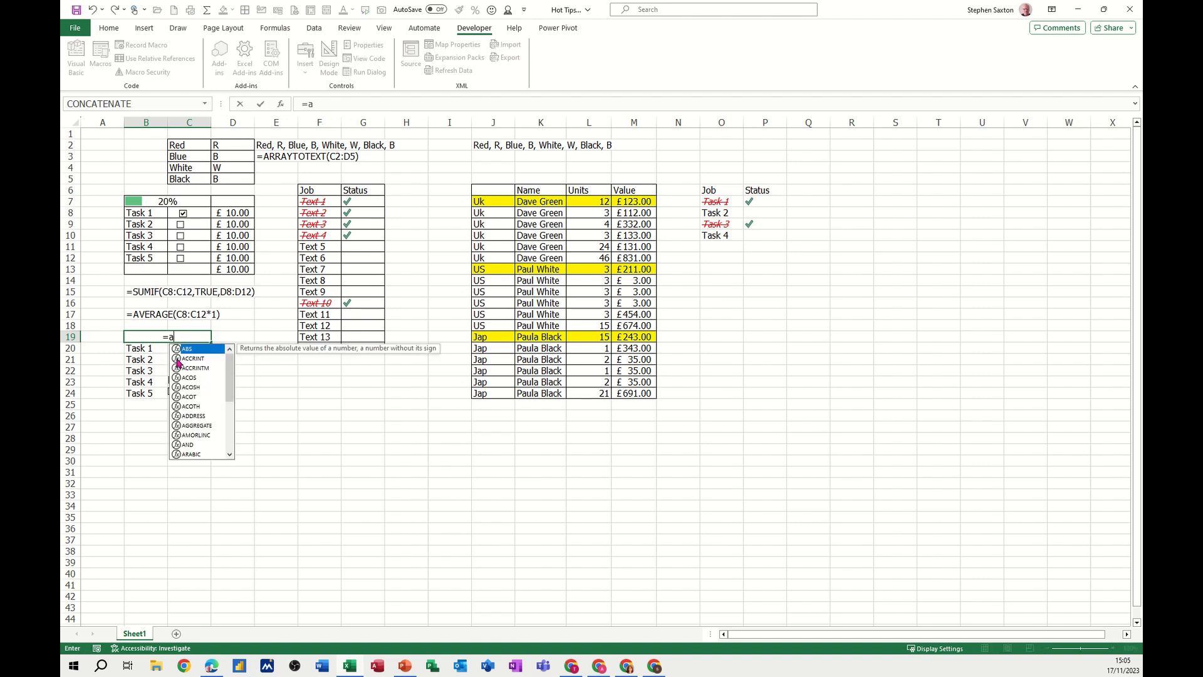
text(verage)
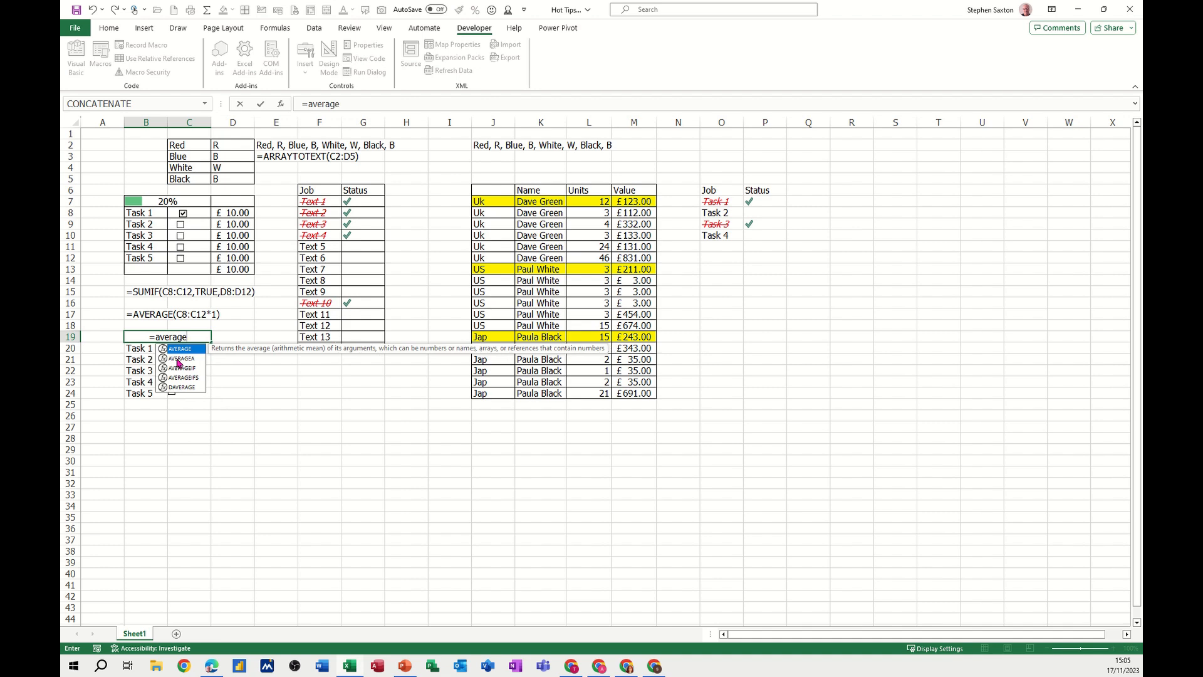
key(Tab)
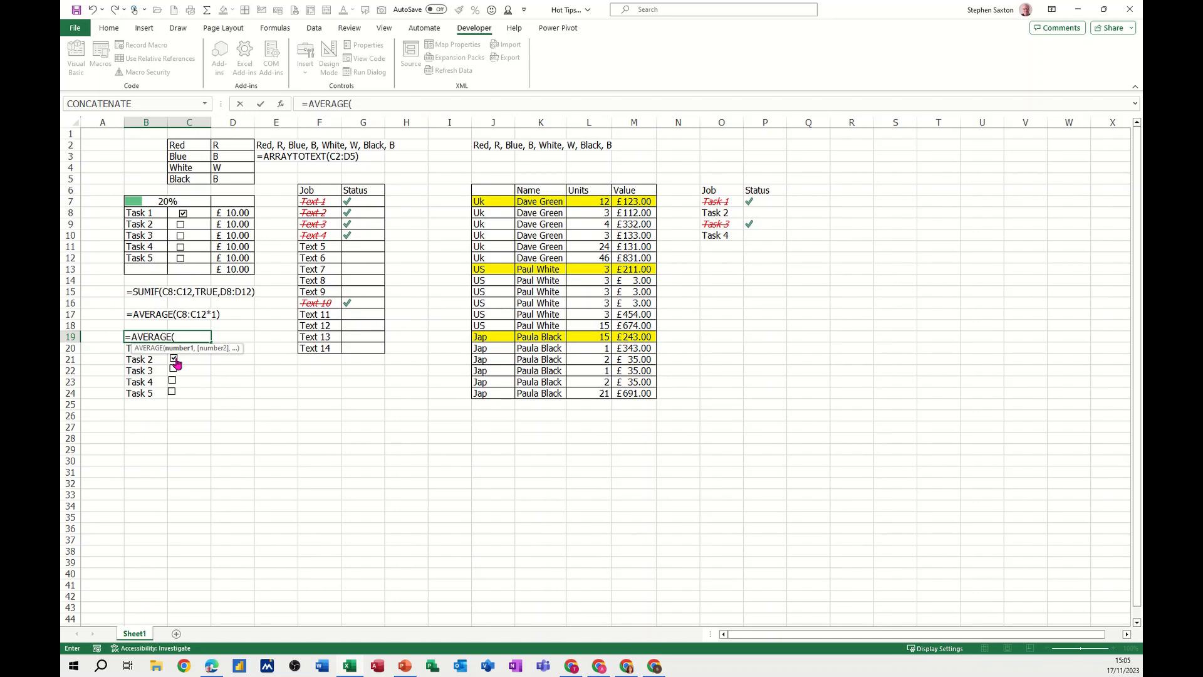
drag(191, 393, 199, 350)
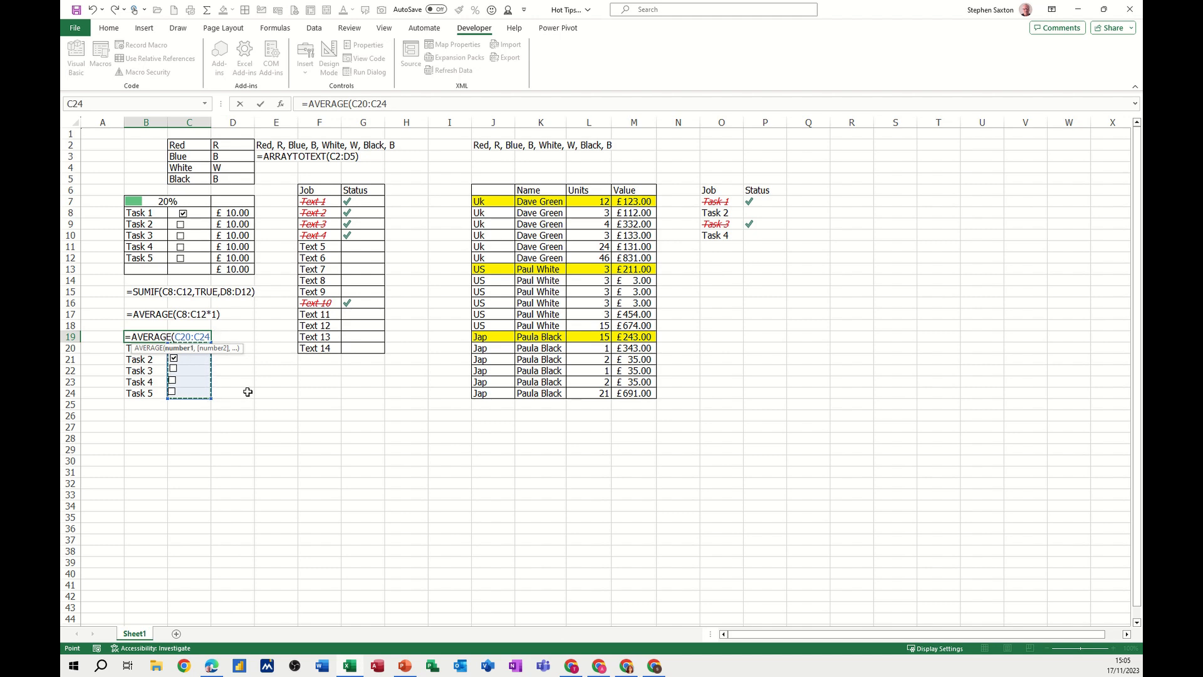
text(*)
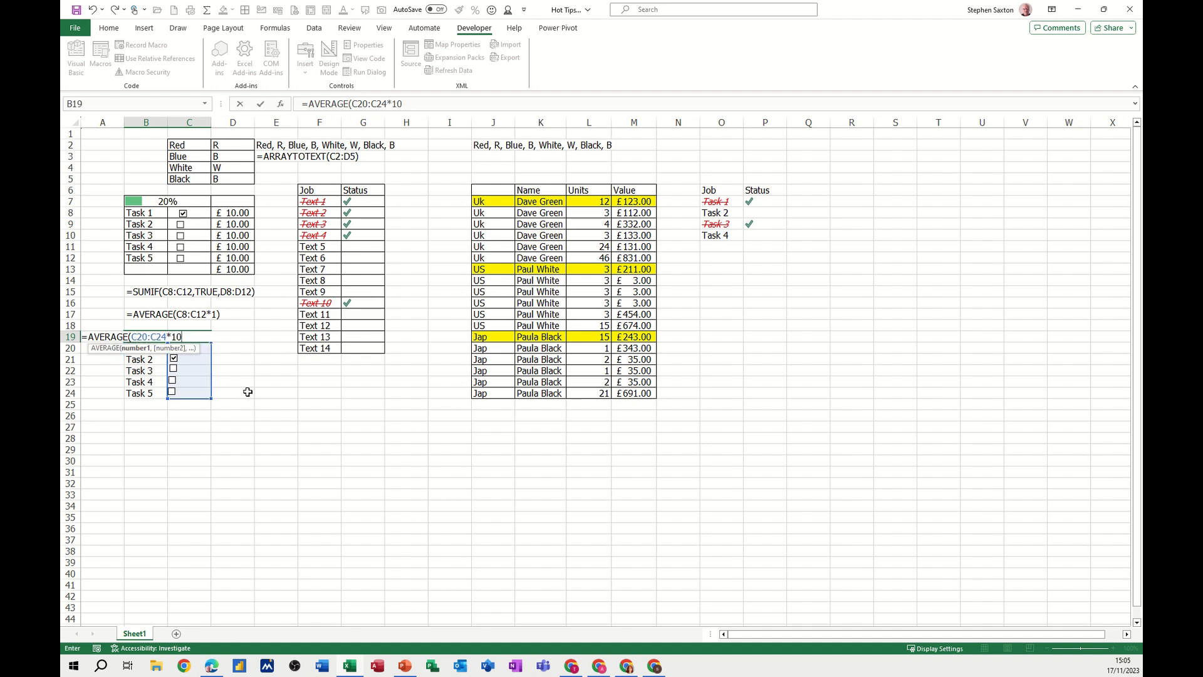
text(10))
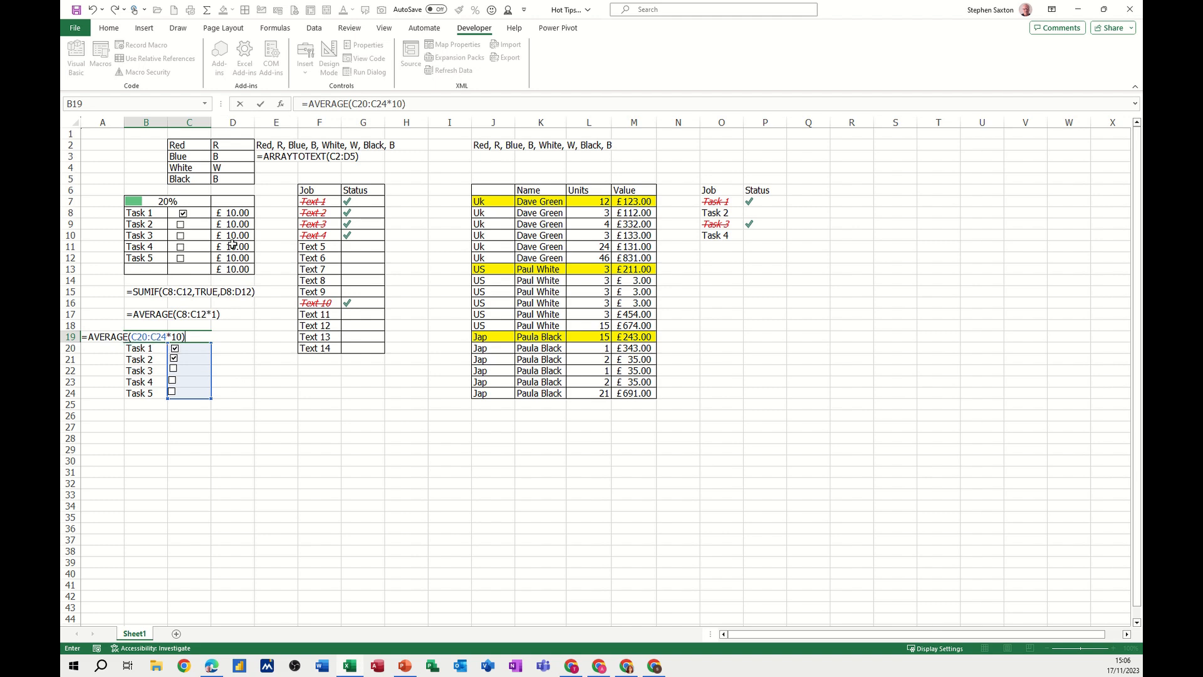
click(260, 104)
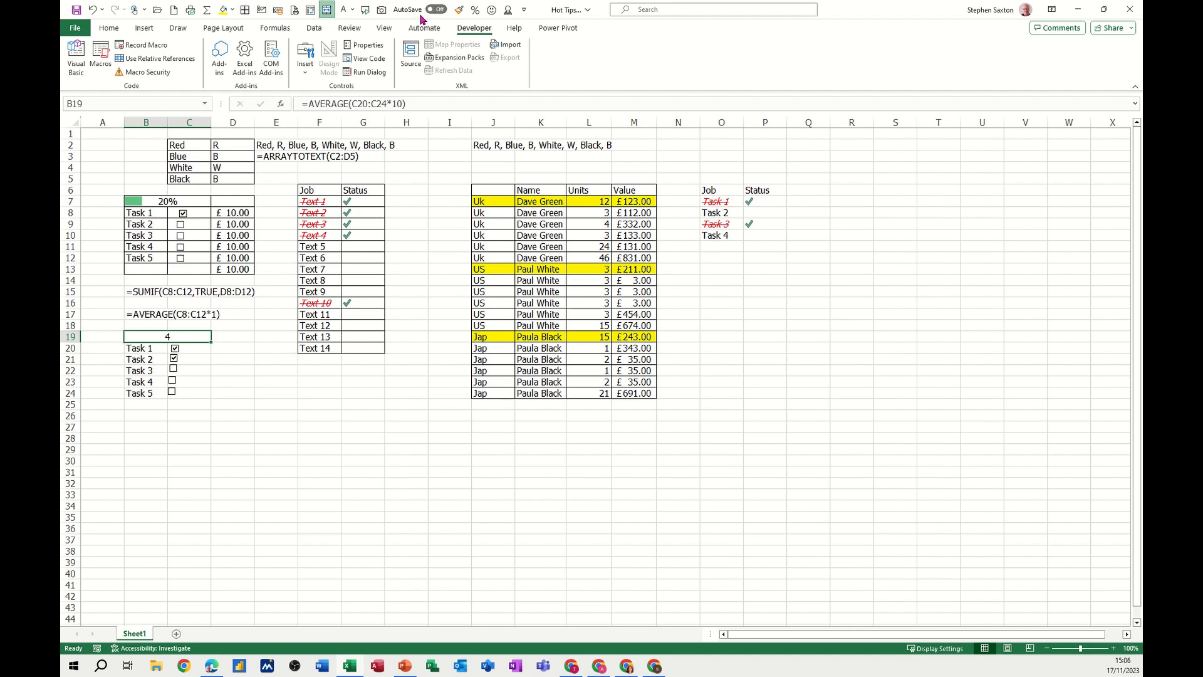
- Format the average in B19 as a percentage and correct its formula to =AVERAGE(C20:C24*1)
click(476, 14)
click(401, 106)
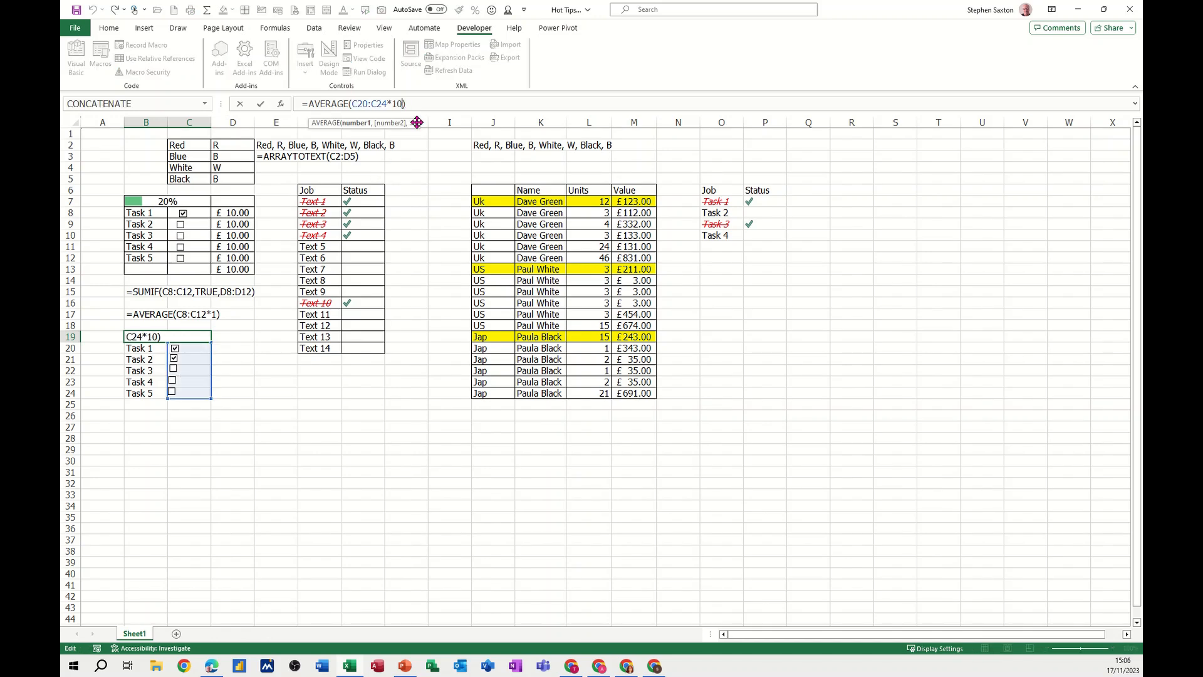
key(BackSpace)
click(261, 104)
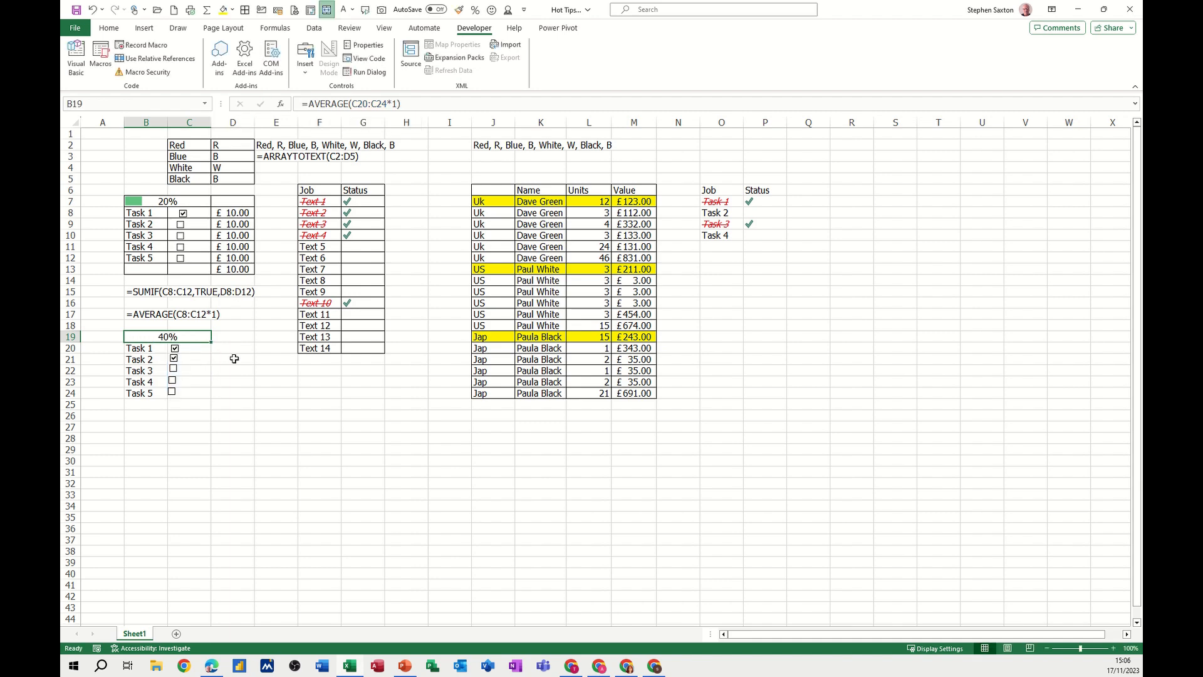
- Toggle the Task 3 and Task 4 check boxes to test the average in B19, and leave only Task 1 ticked
click(172, 382)
click(172, 381)
click(173, 370)
click(175, 359)
- Apply a solid green data bar as conditional formatting to the percentage in B19
click(112, 29)
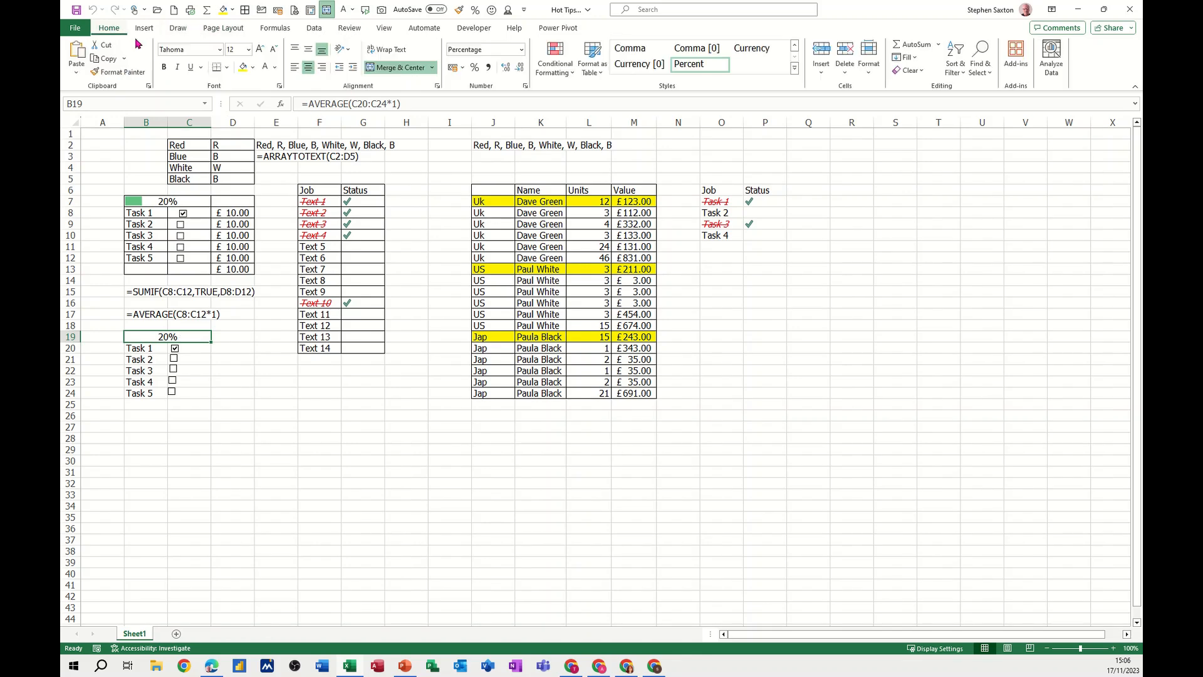
click(555, 70)
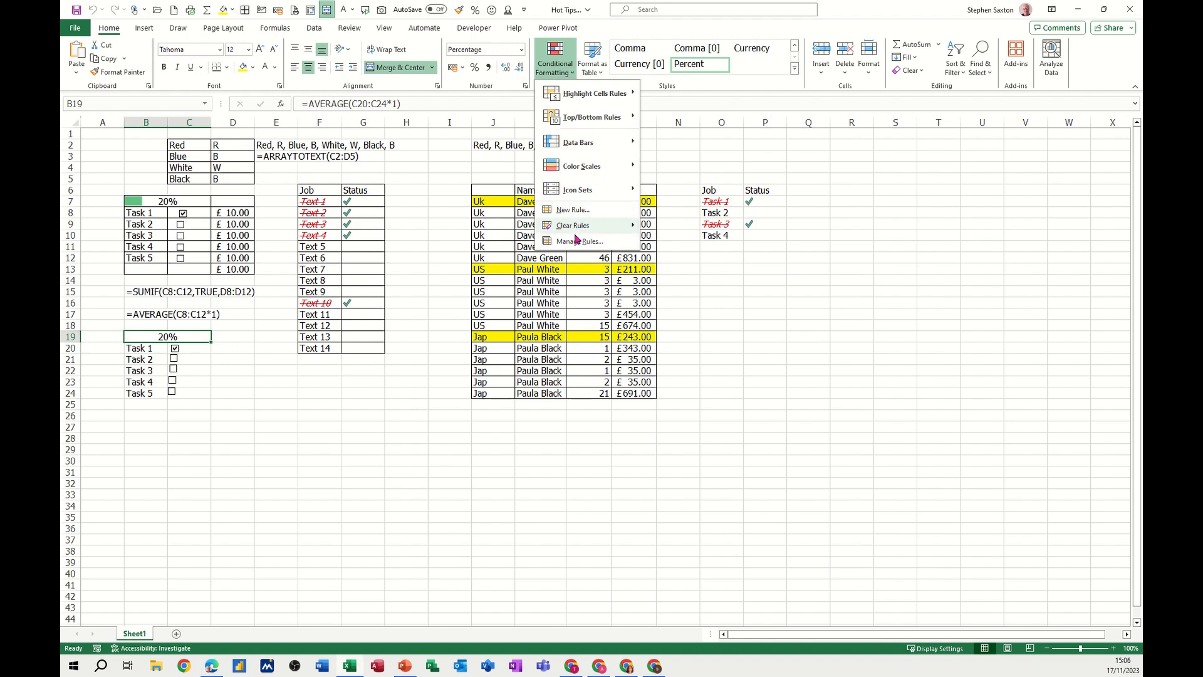
mouse_move(578, 151)
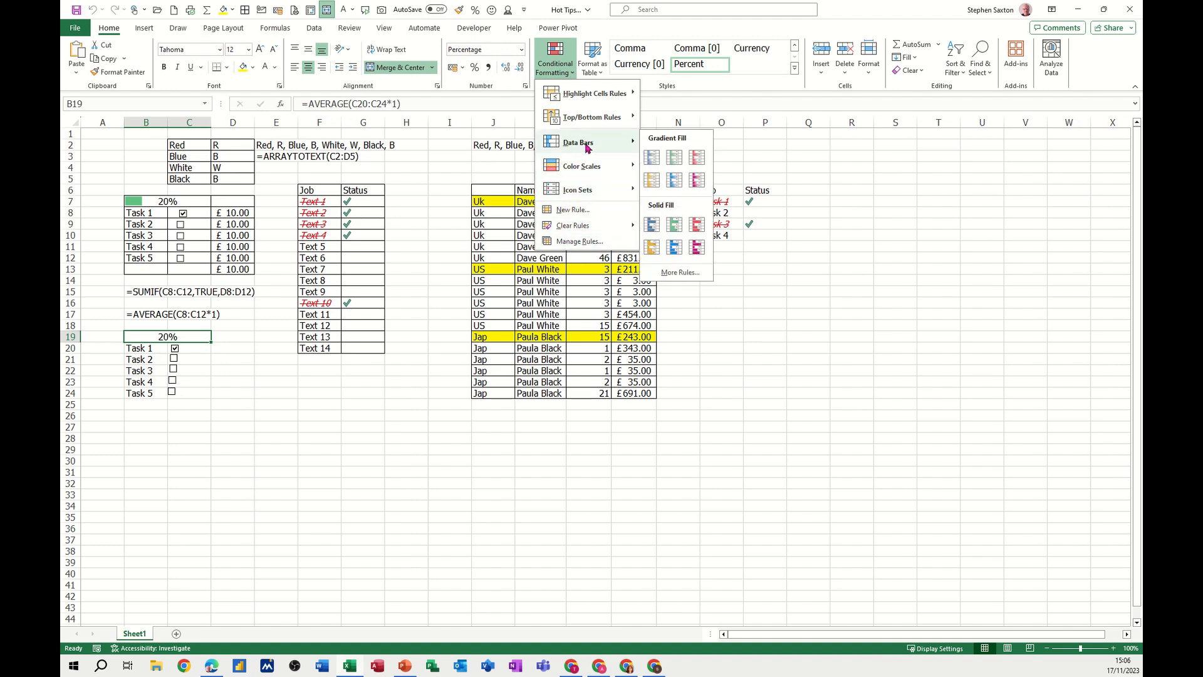
click(671, 227)
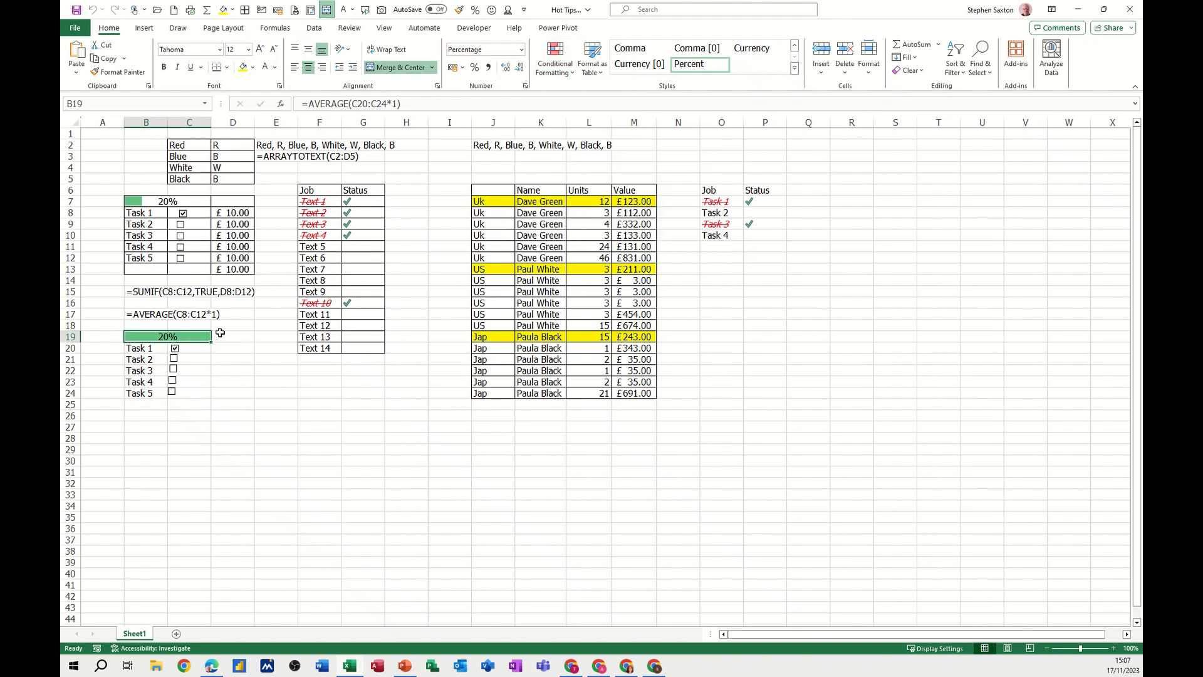
- Edit B19's data bar rule so its minimum is the number 0 and its maximum is the number 1
click(558, 72)
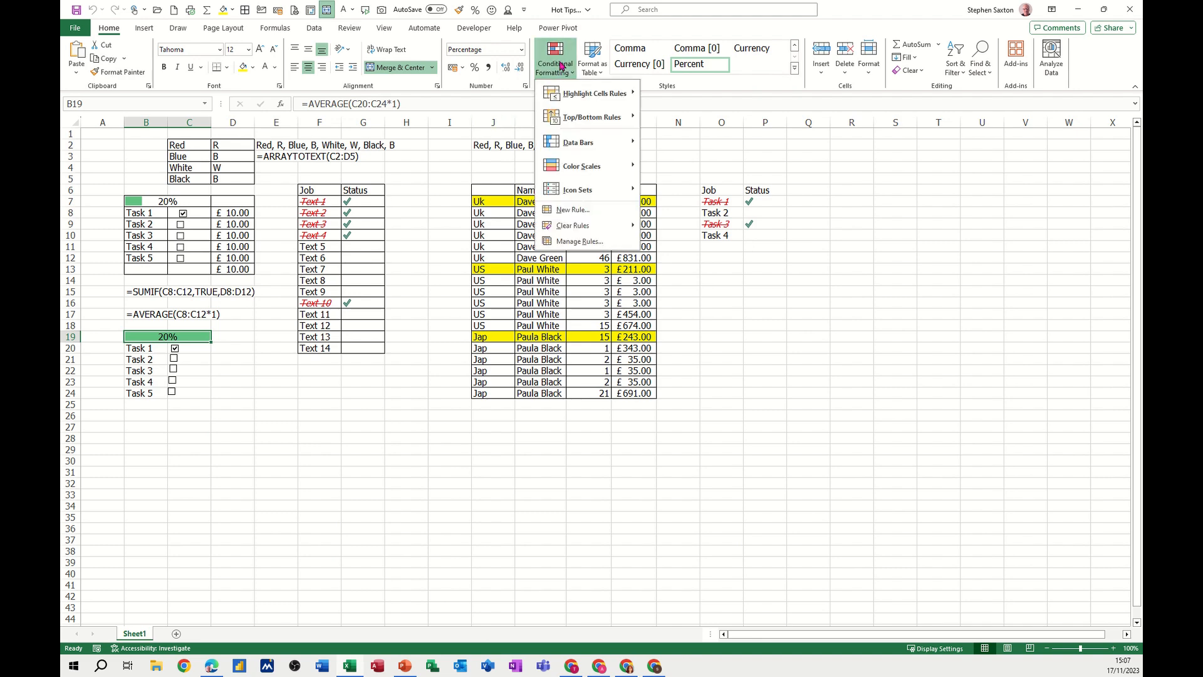
click(567, 241)
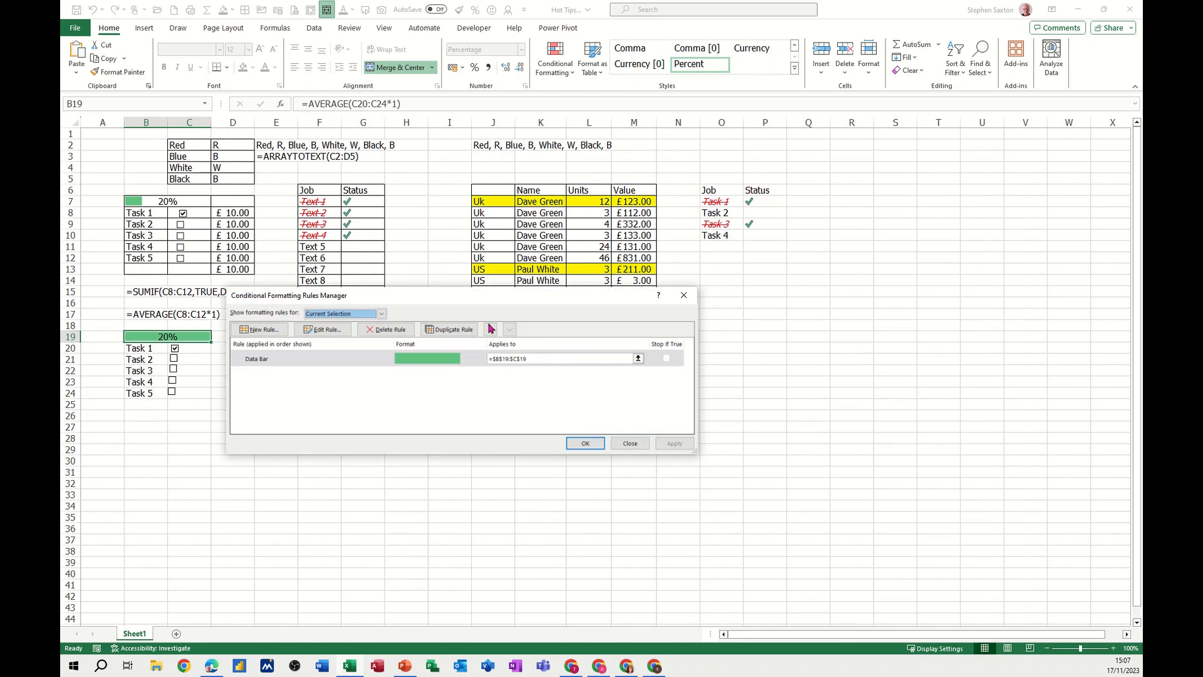
click(322, 329)
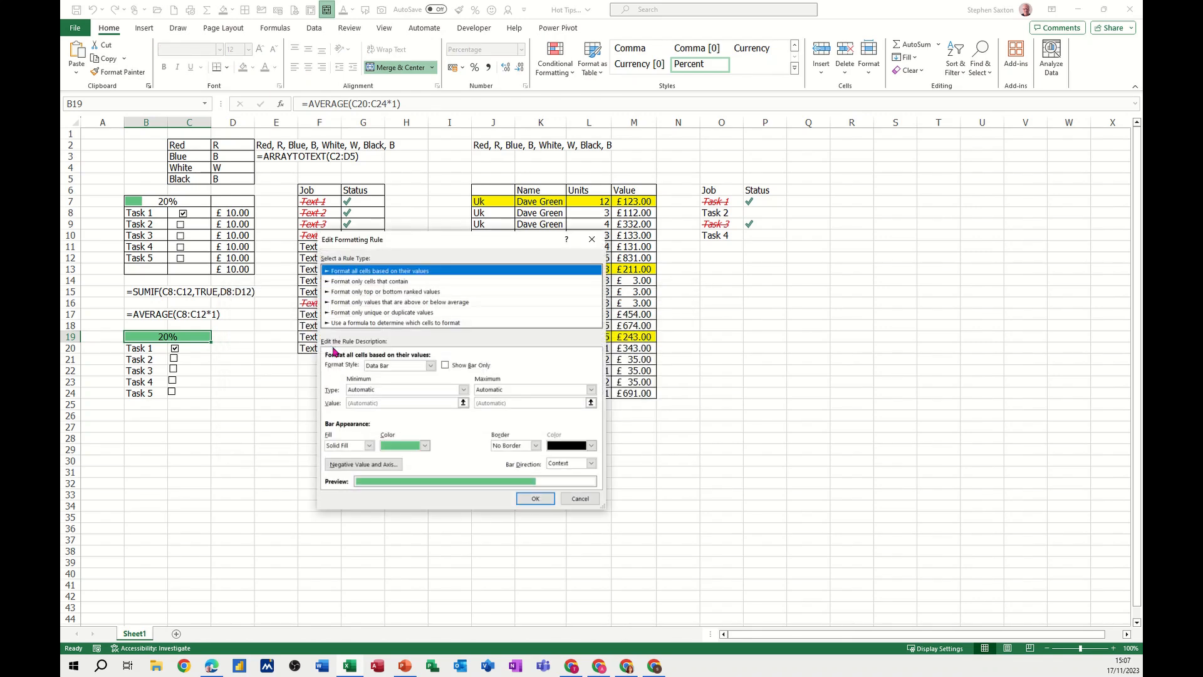
click(463, 392)
click(425, 407)
click(538, 389)
click(495, 407)
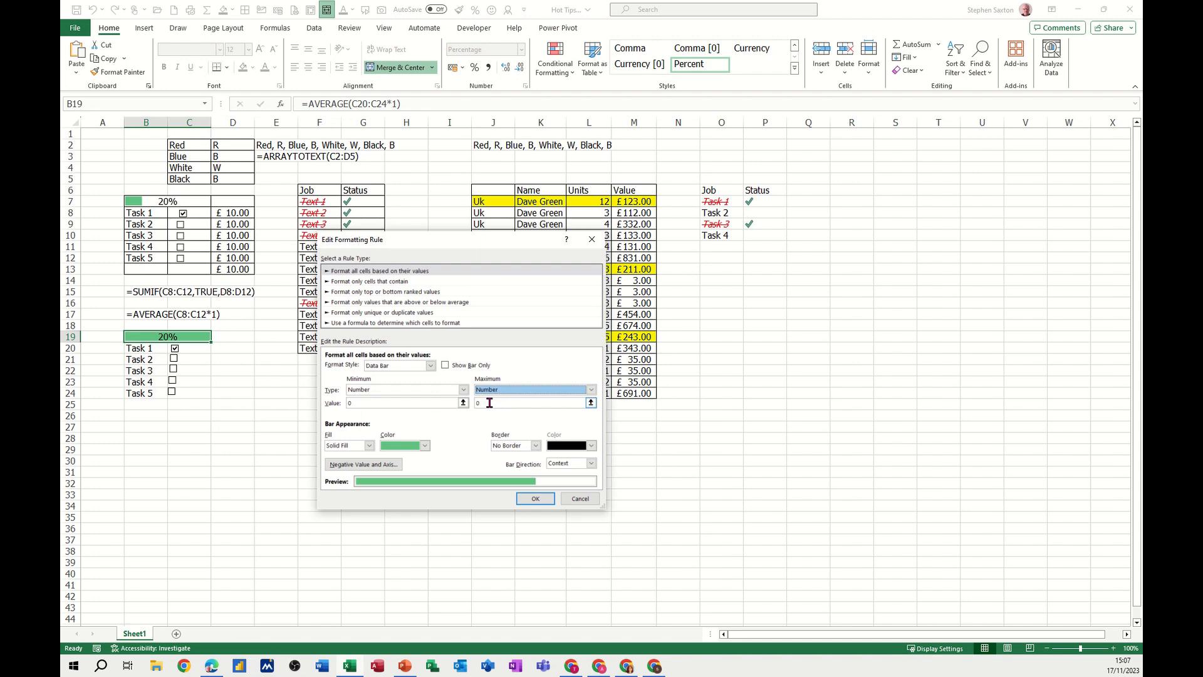
click(490, 403)
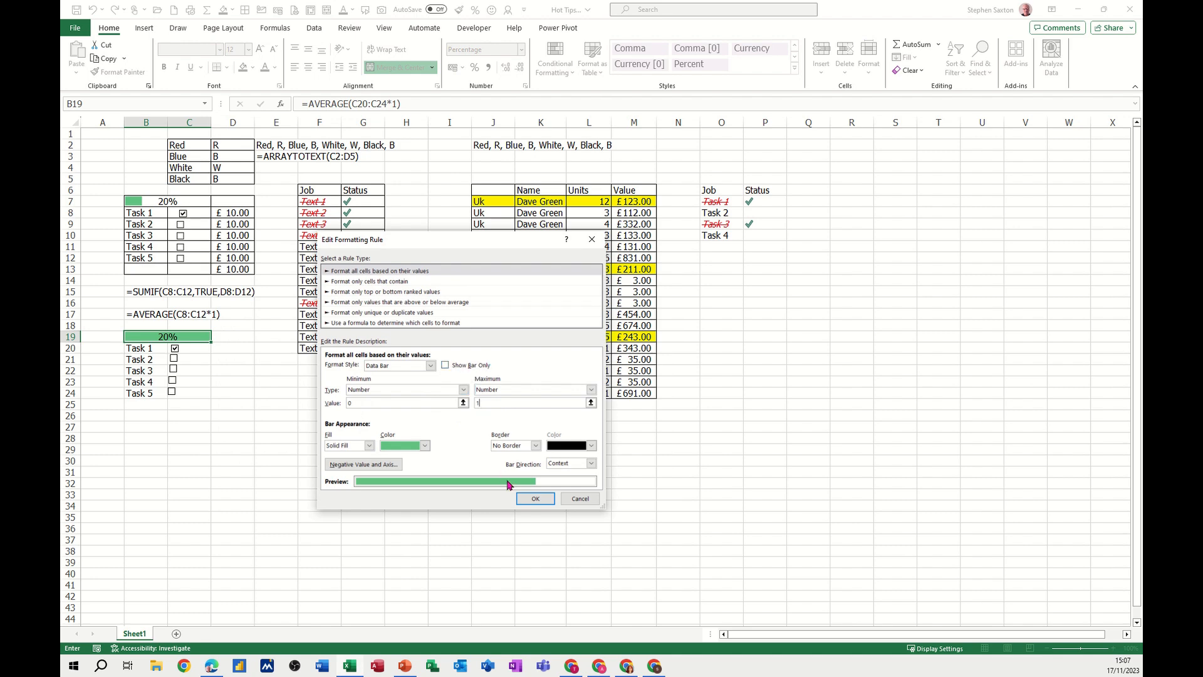
click(534, 500)
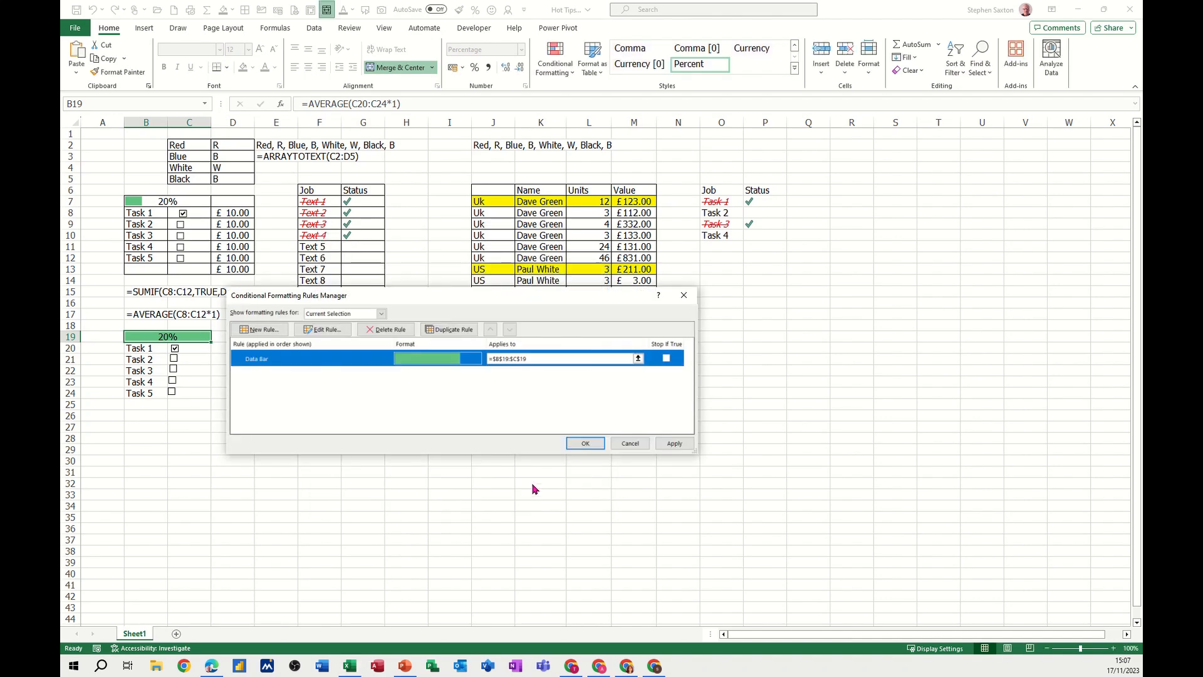
click(585, 443)
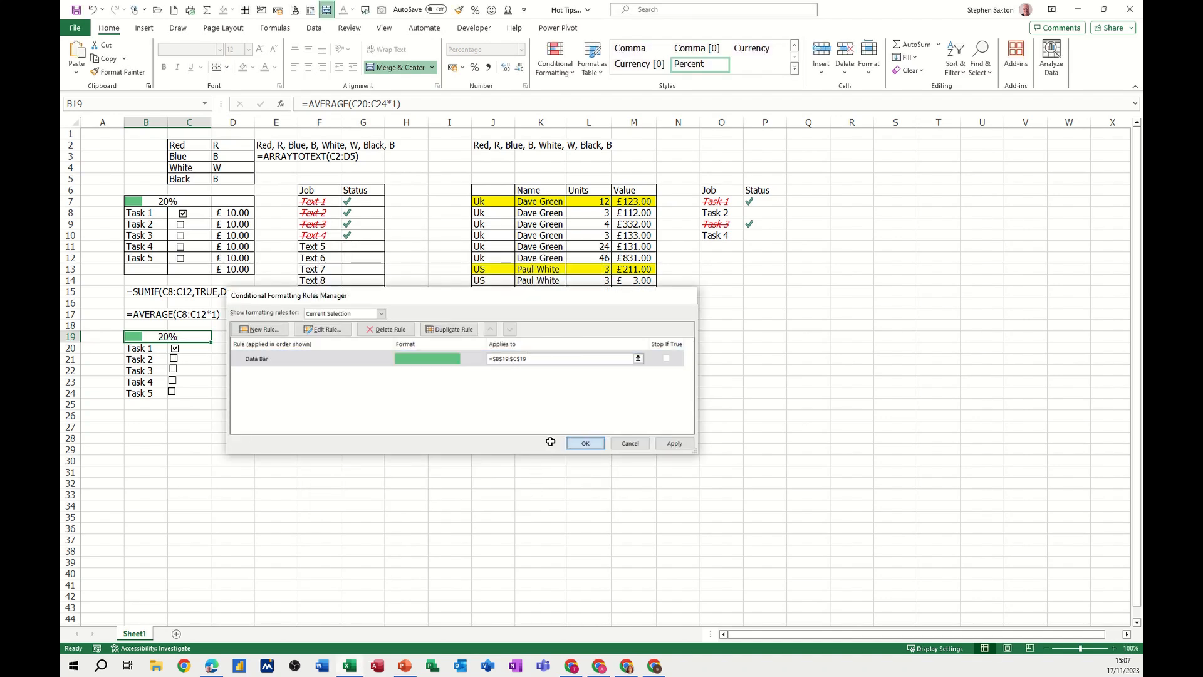
- Test the data bar by ticking the Task 2, Task 3 and Task 4 check boxes and clearing them again
click(174, 359)
click(173, 370)
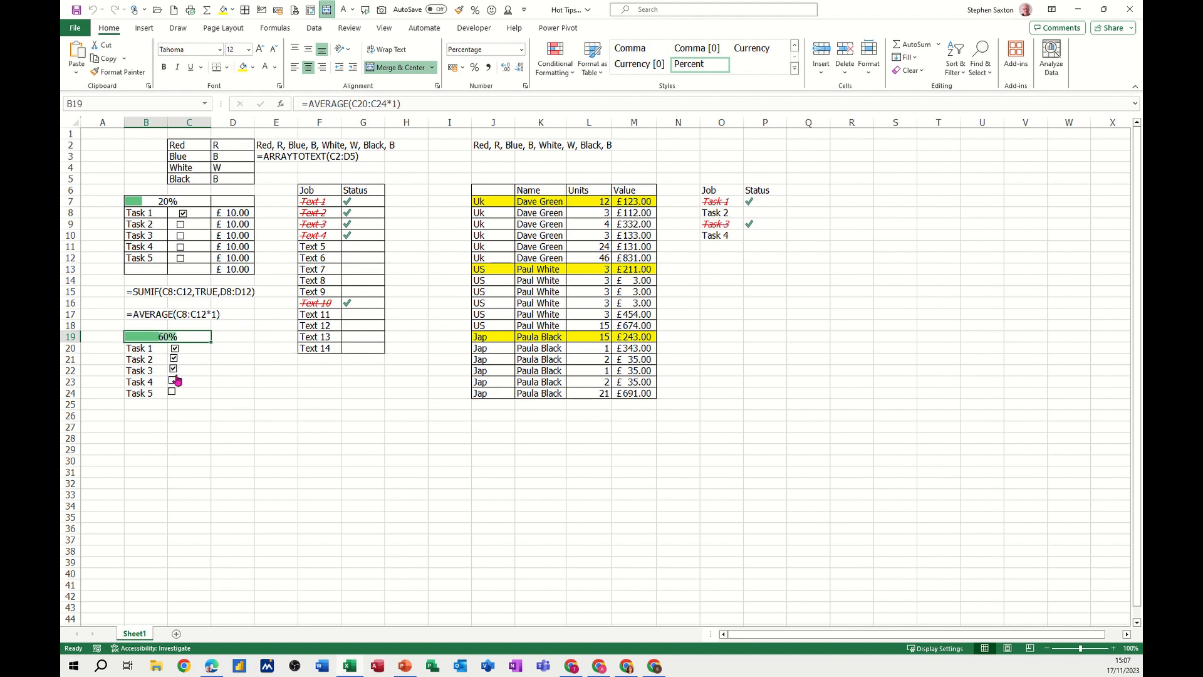
click(173, 381)
click(172, 380)
click(173, 369)
click(174, 358)
- Enter 10 in D20 beside Task 1 and fill it down to D24
click(229, 351)
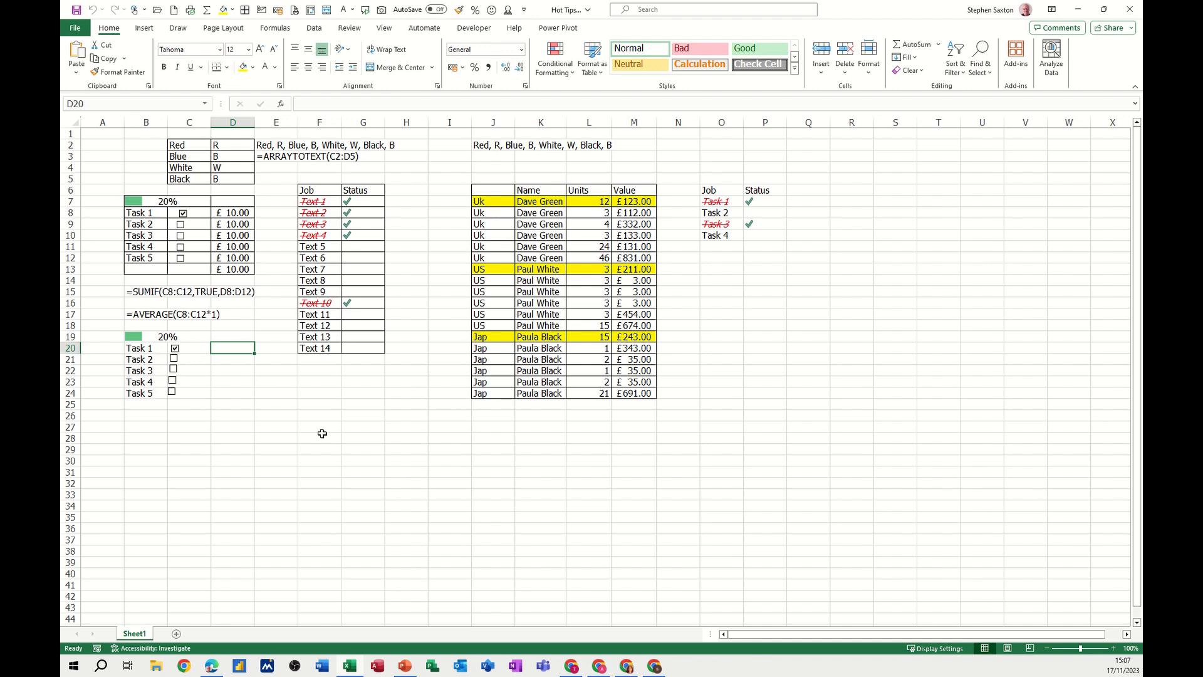
text(10)
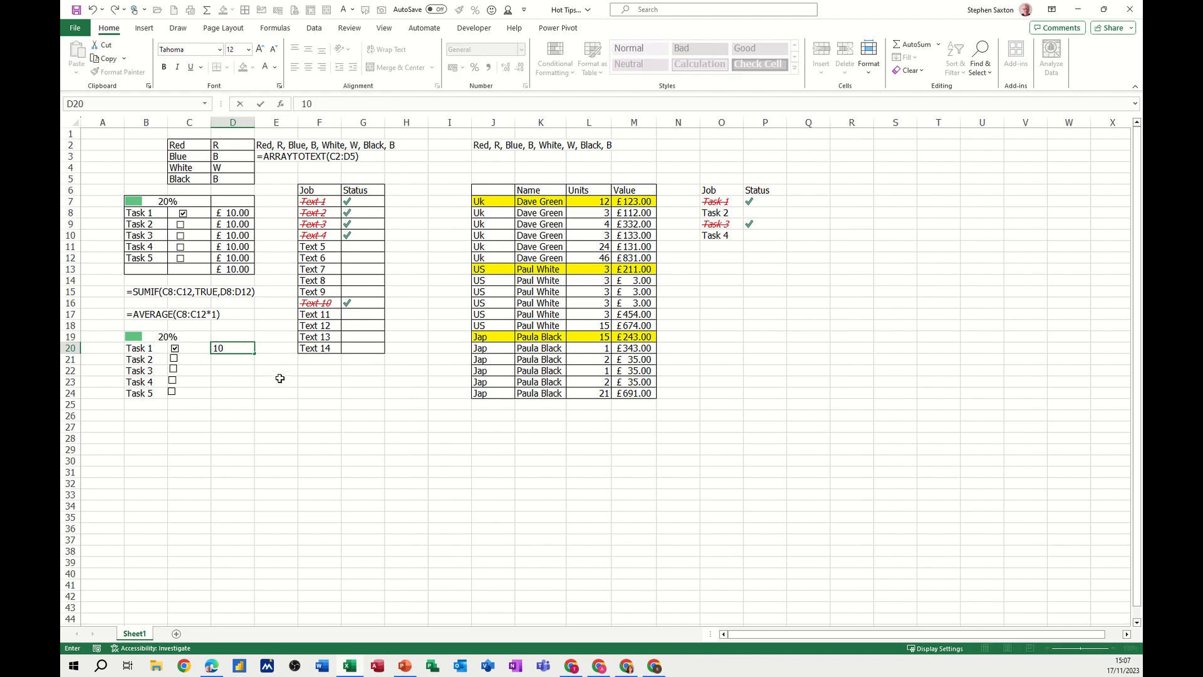
drag(257, 352, 258, 394)
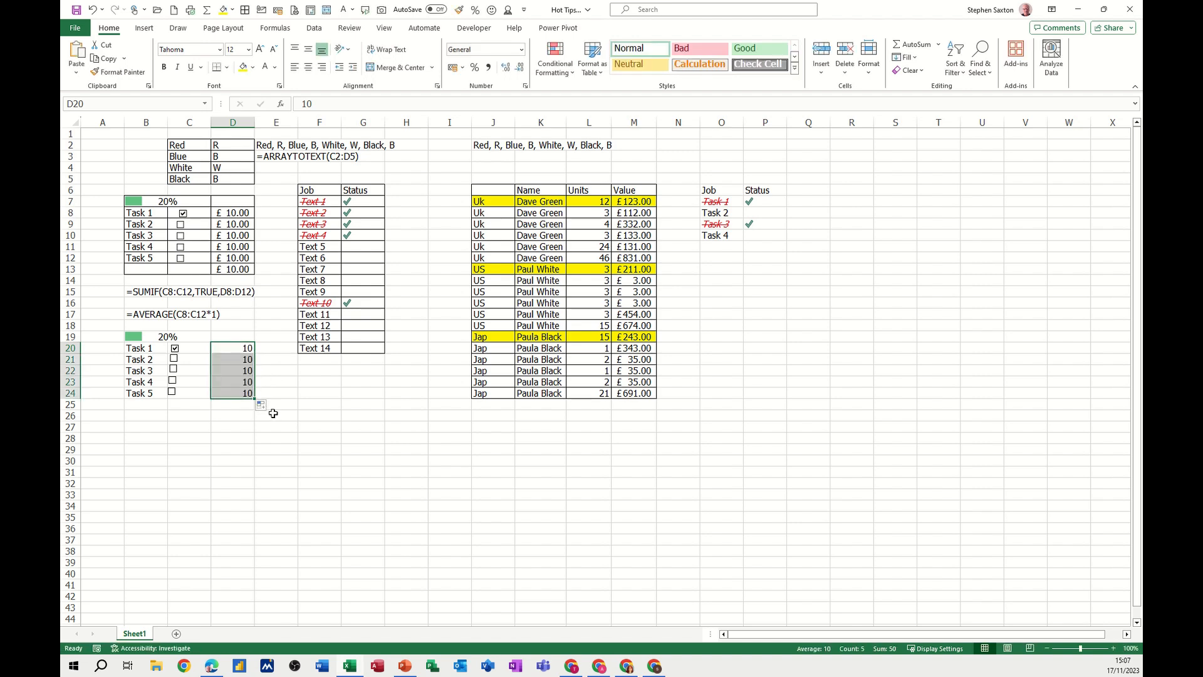
- Enter =SUMIF(C20:C24,TRUE,D20:D24) in D25 to total the values of the ticked tasks
click(221, 408)
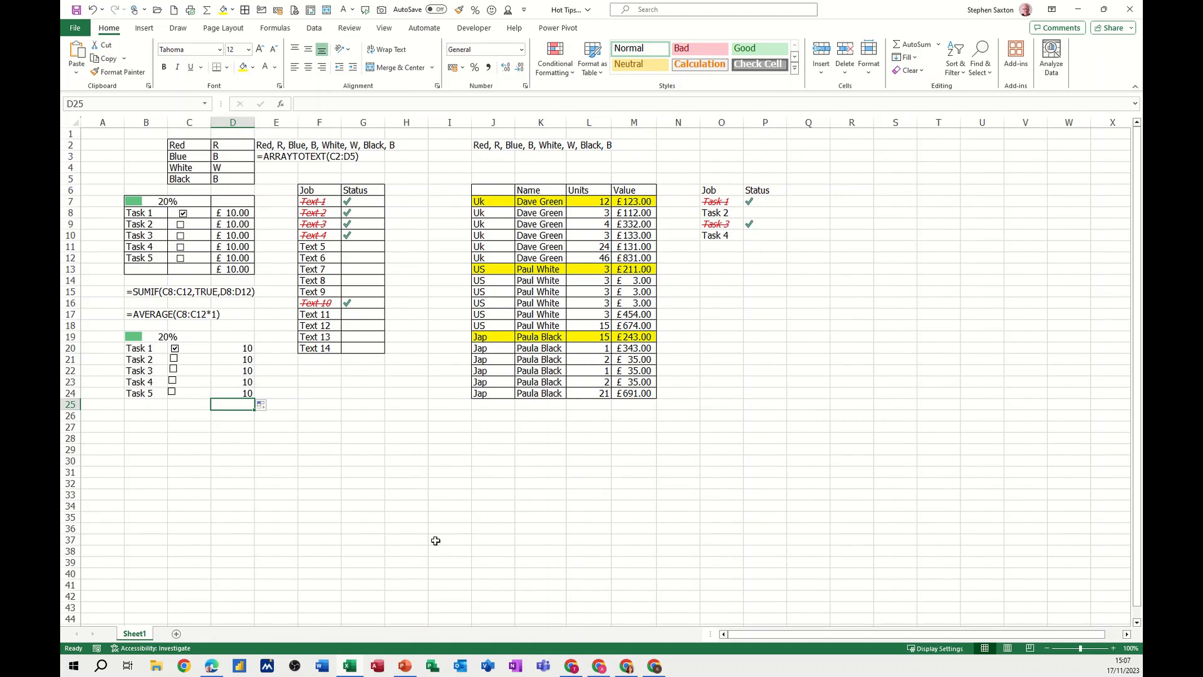
text(=)
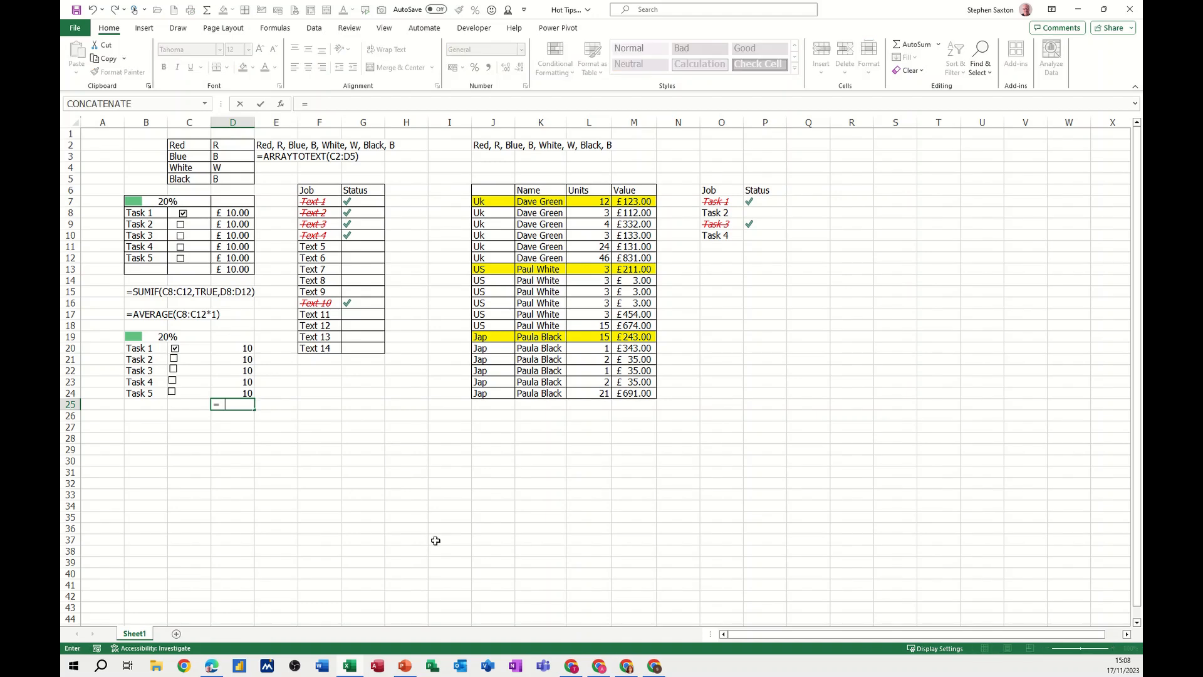
text(SUMIF()
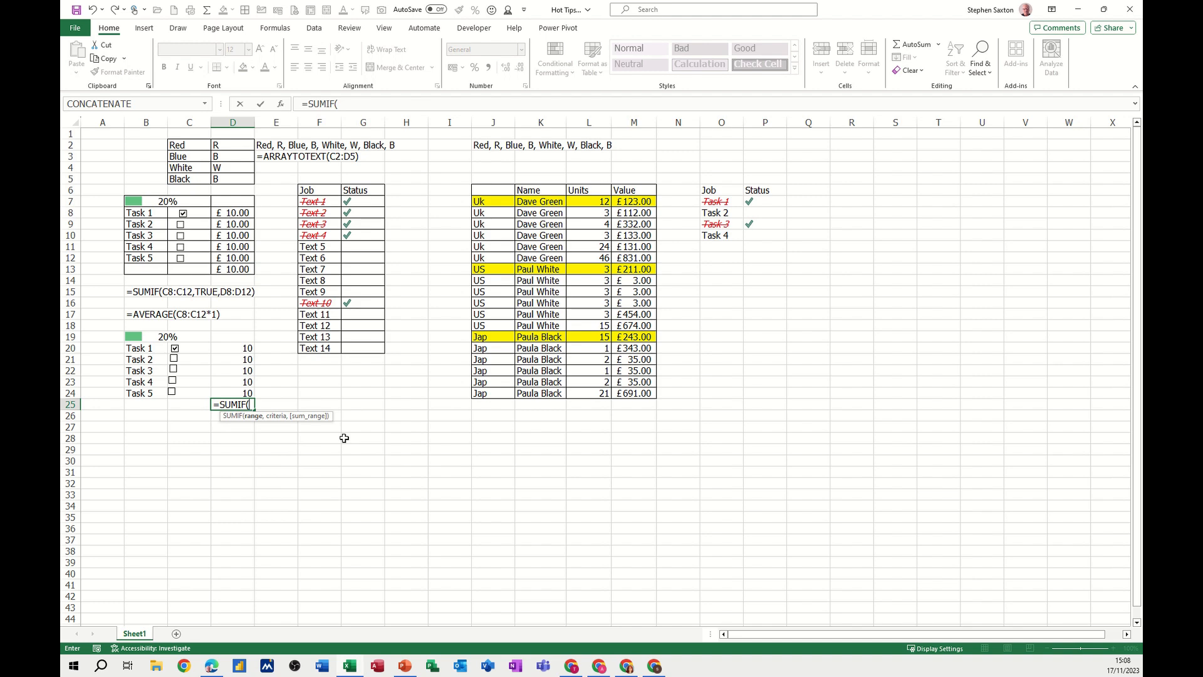
click(194, 348)
drag(193, 360, 200, 408)
text(,)
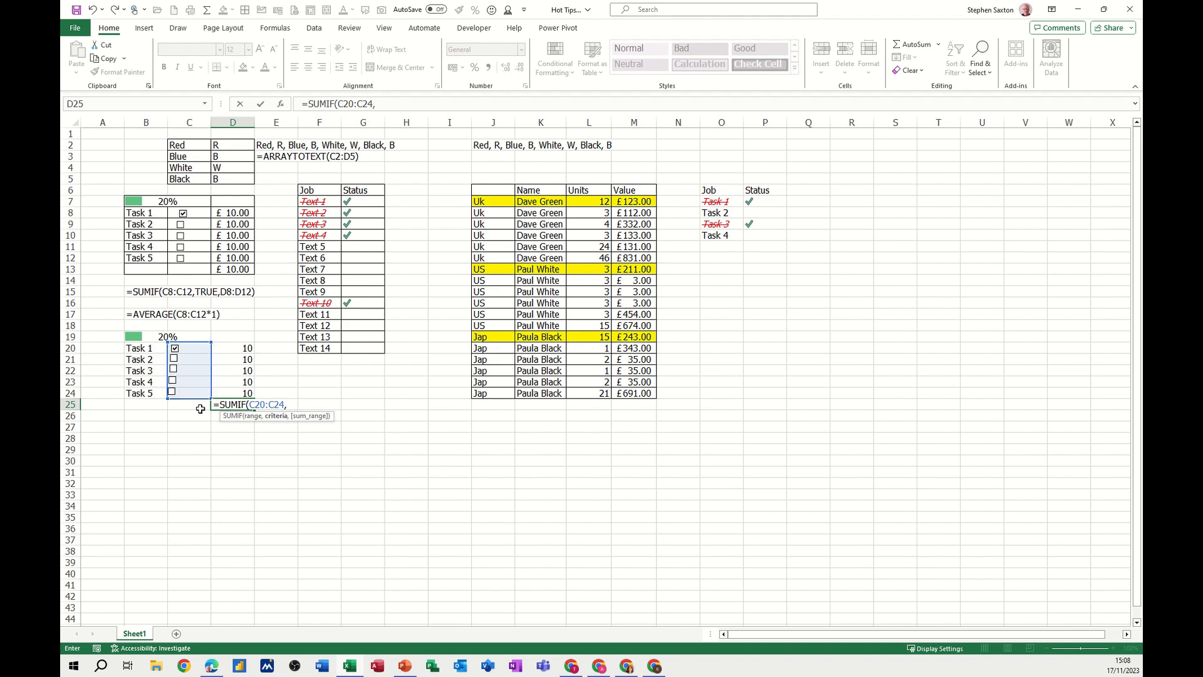
text(TRUE)
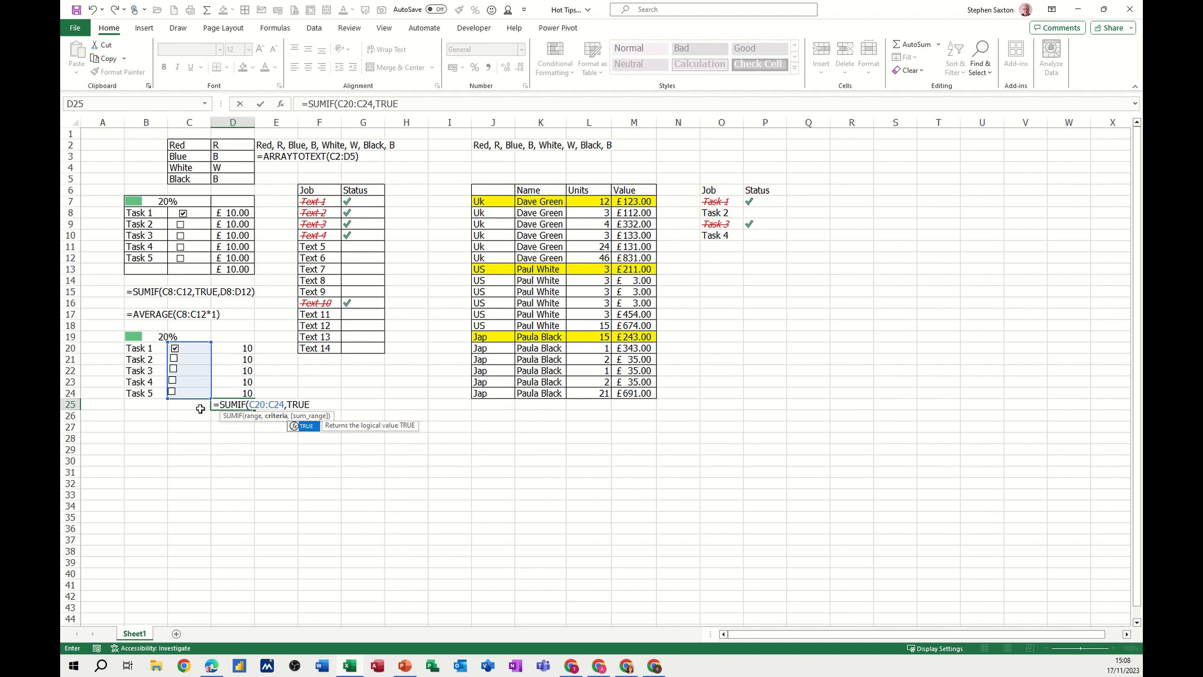
text(,)
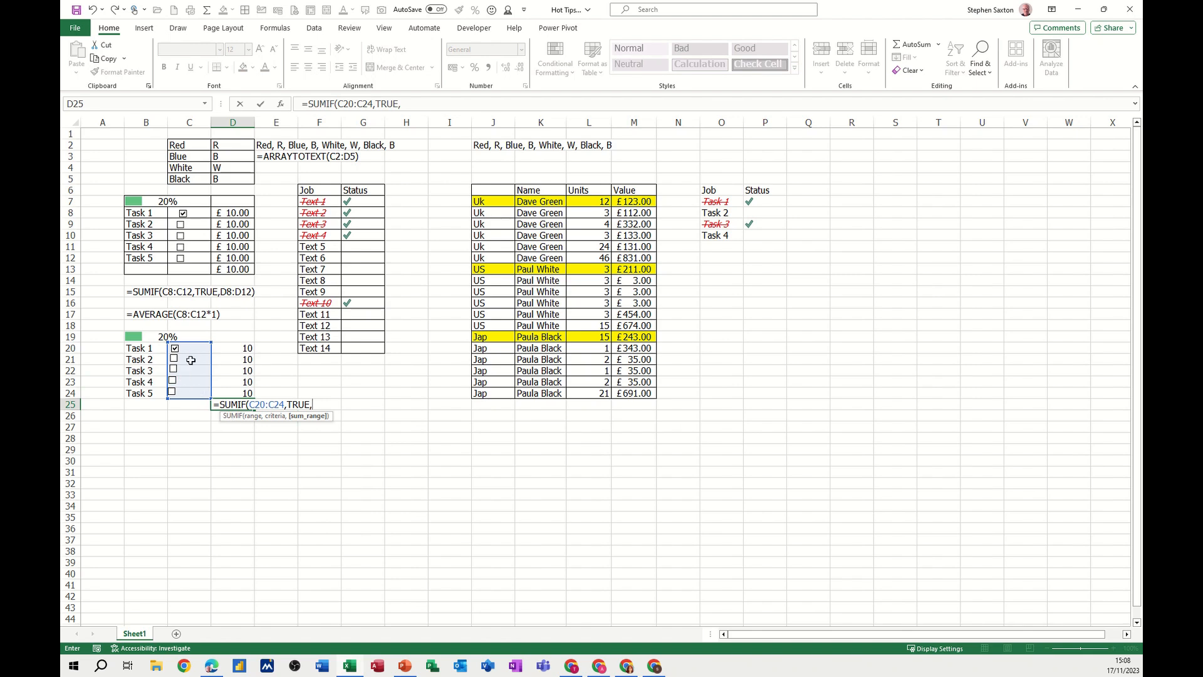
drag(241, 348, 243, 390)
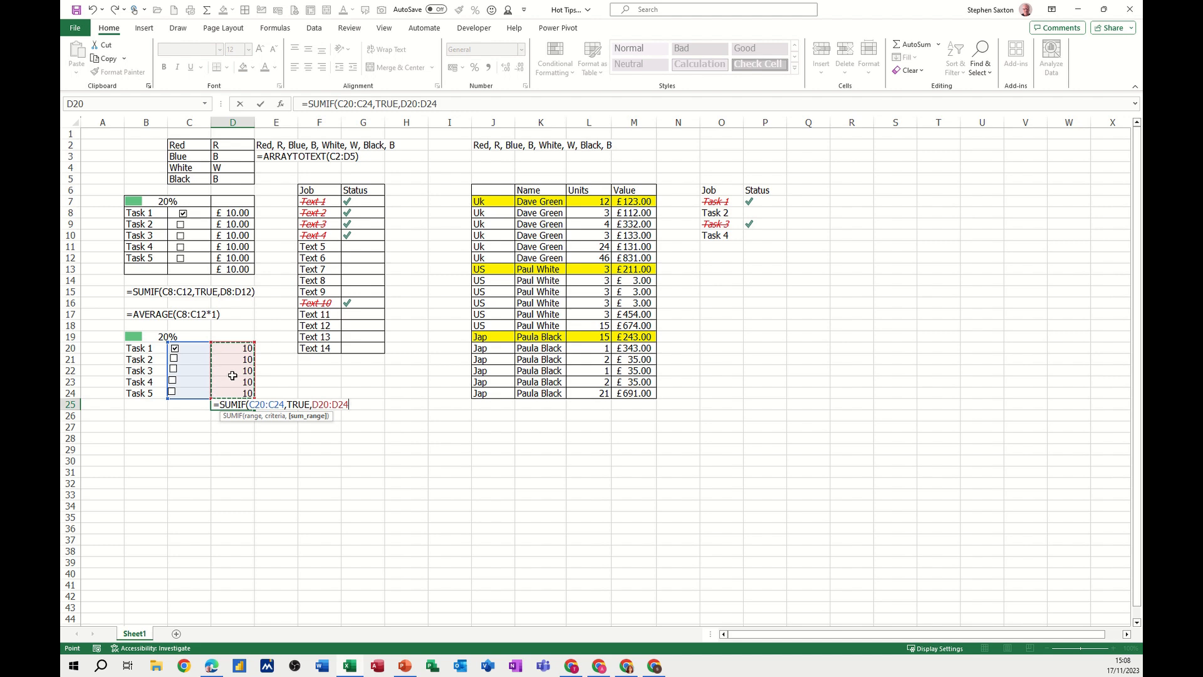
text())
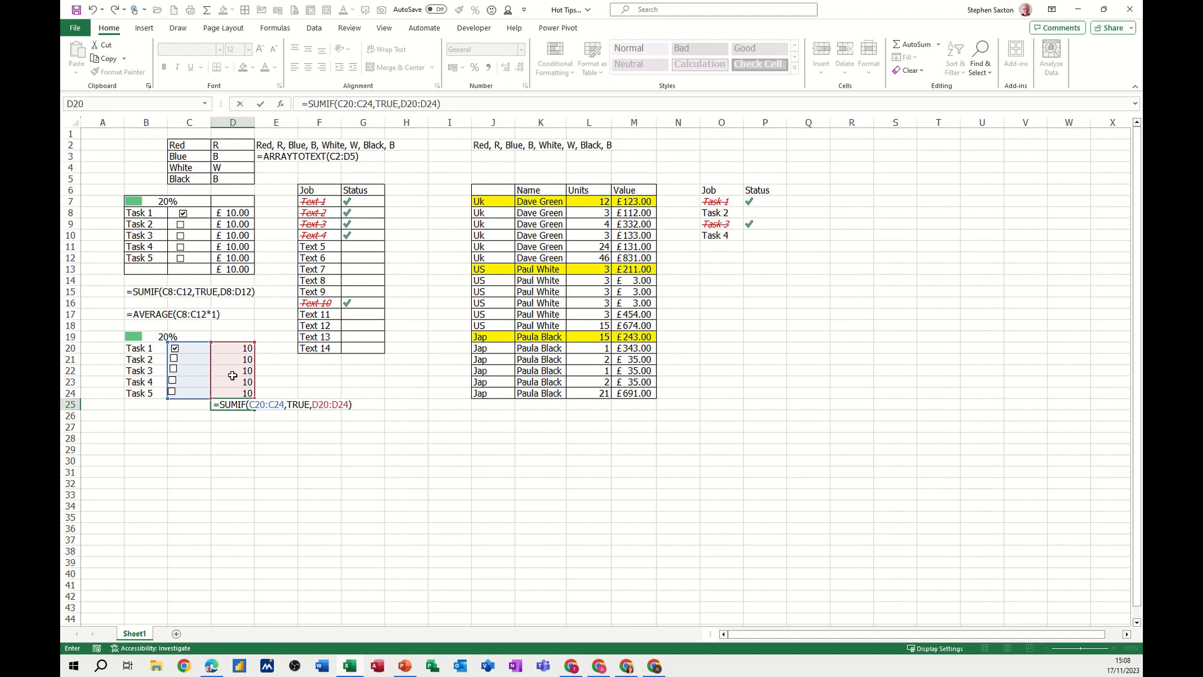
click(260, 104)
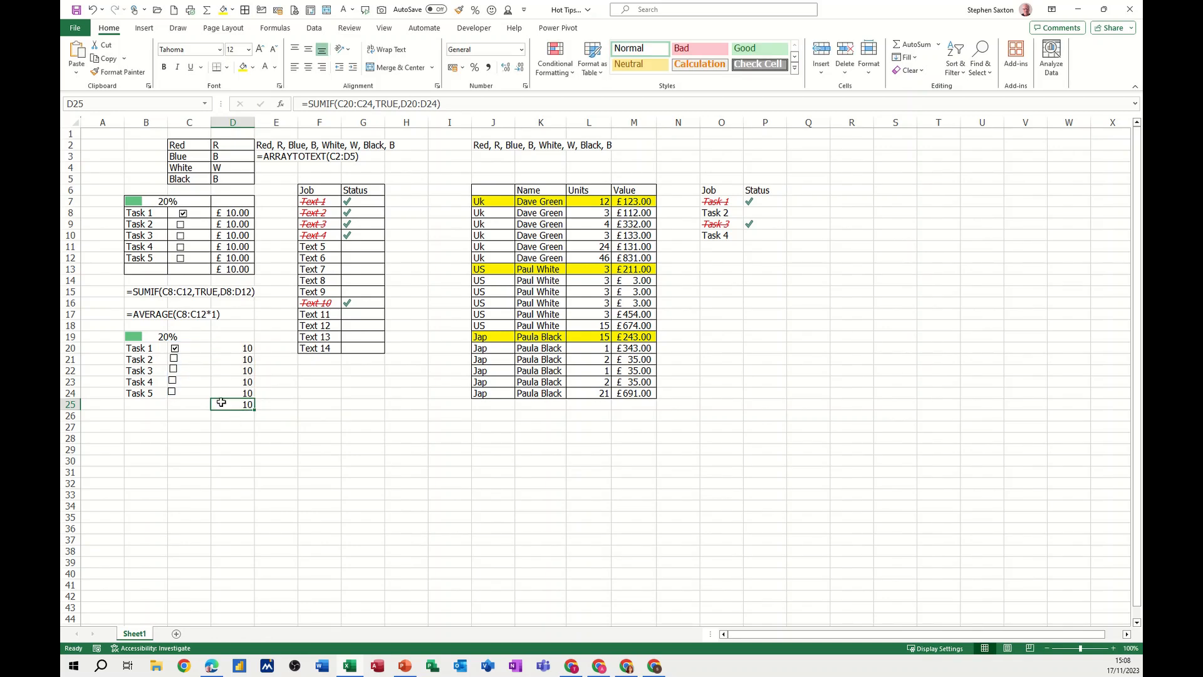
- Tick the Task 2 and Task 3 check boxes to test the SUMIF total in D25
click(174, 361)
click(174, 371)
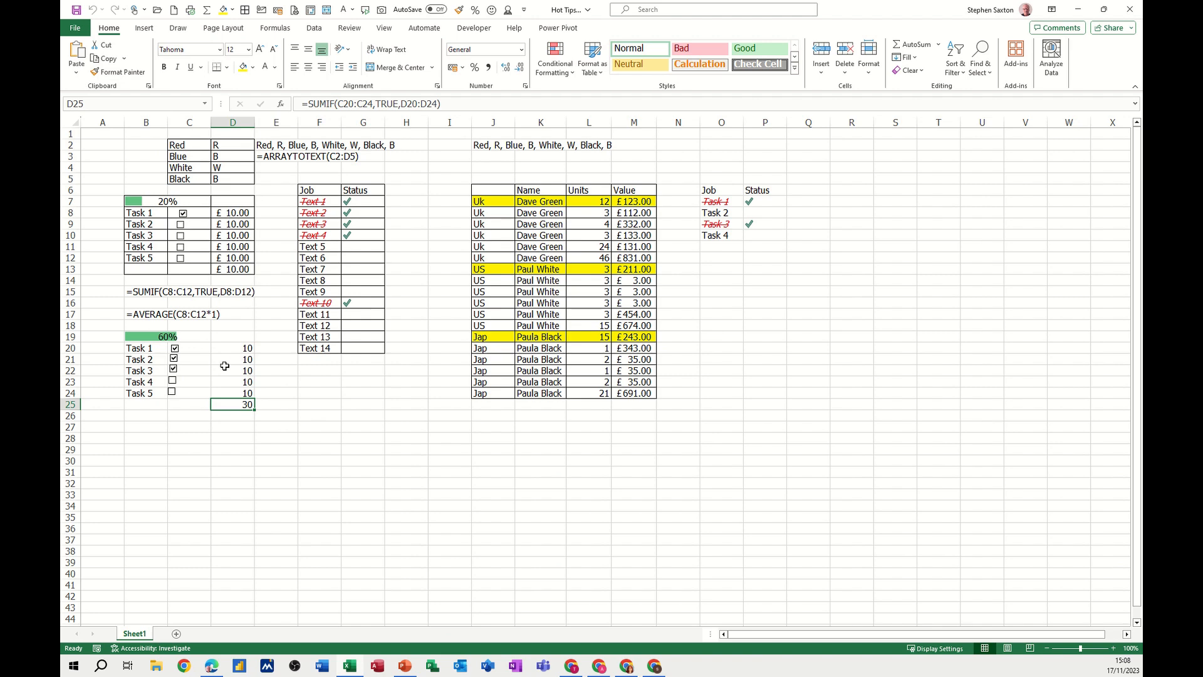